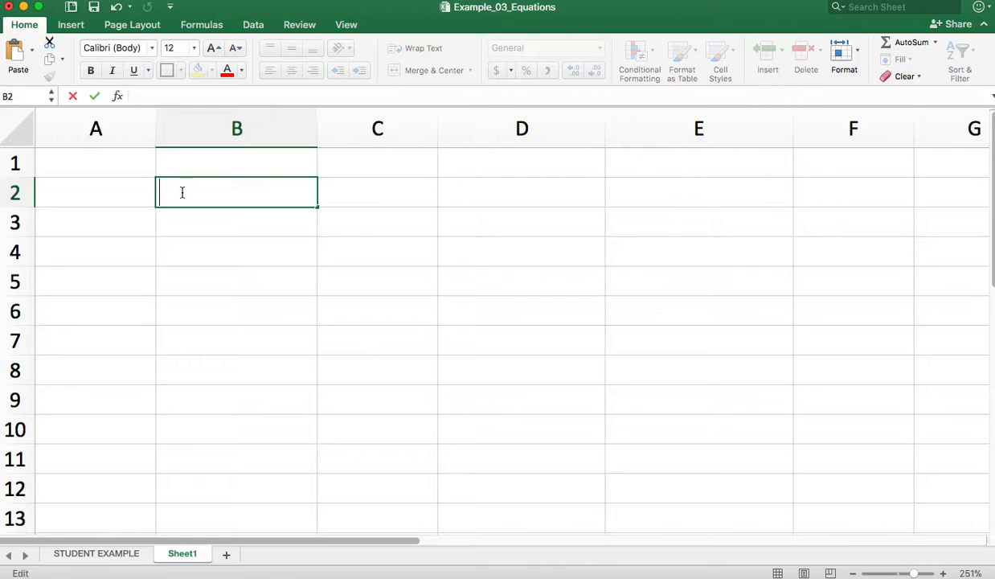
# Enter the labels SUM, MIN, MAX and RANGE down cells B2 to B5
pyautogui.write('UM')
pyautogui.click(178, 222)
pyautogui.write('MIN')
pyautogui.click(178, 261)
pyautogui.write('MAX')
pyautogui.click(193, 283)
pyautogui.write('RANGE')
# Enter the labels COUNT, MODE, MEAN and MEDIAN down cells B6 to B9
pyautogui.click(202, 319)
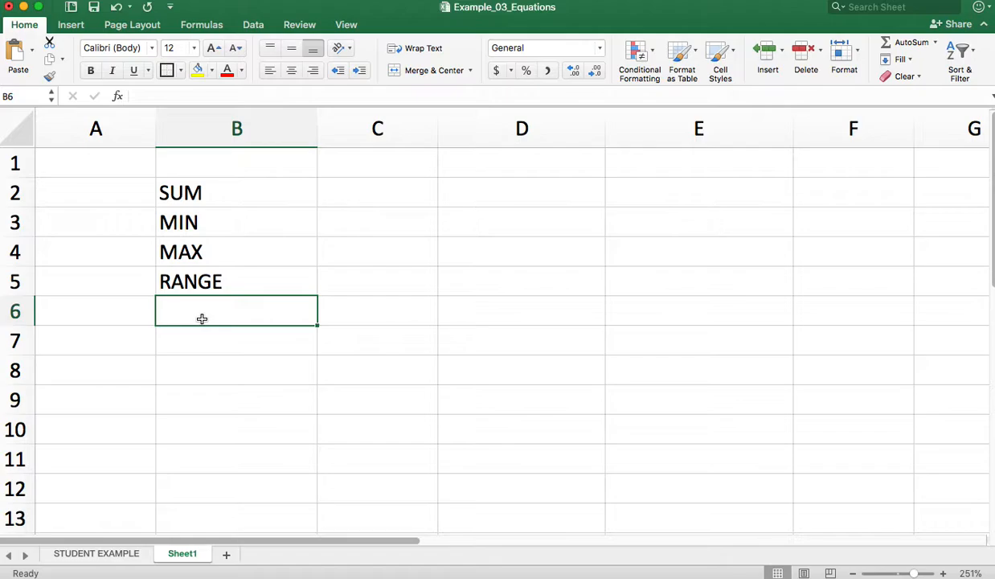
pyautogui.write('COUNT')
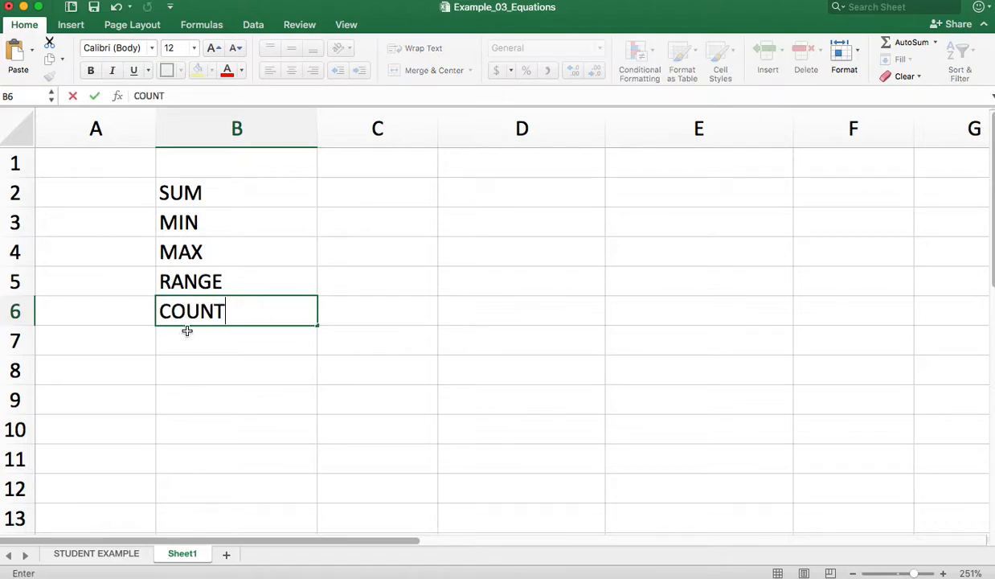
pyautogui.click(183, 337)
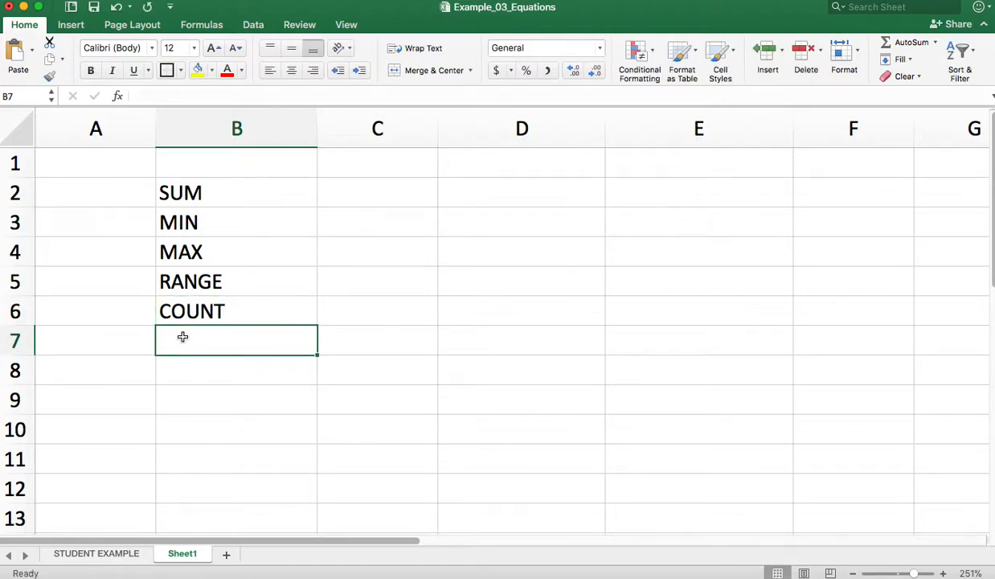
pyautogui.write('MODE')
pyautogui.click(182, 370)
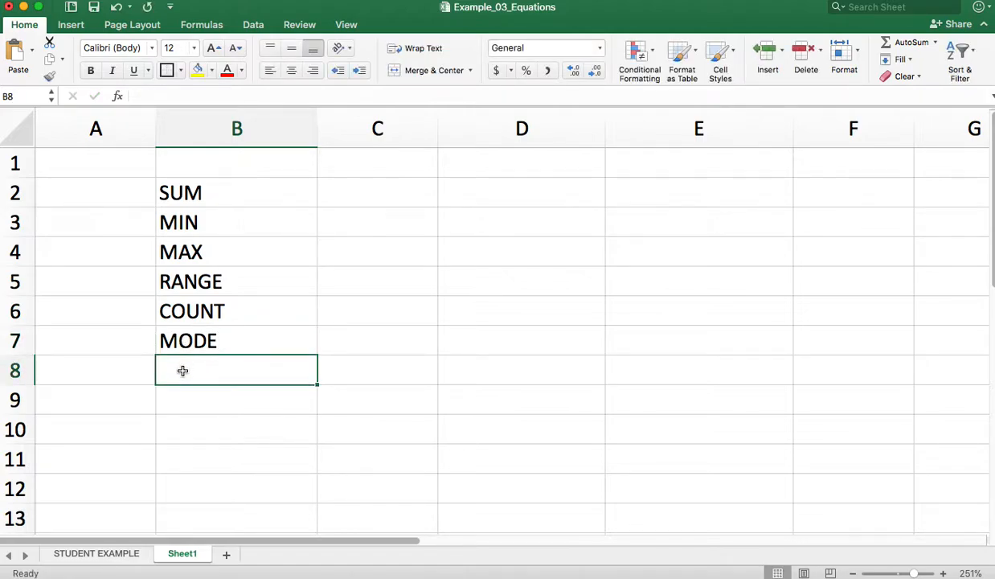
pyautogui.write('MEAN')
pyautogui.click(196, 413)
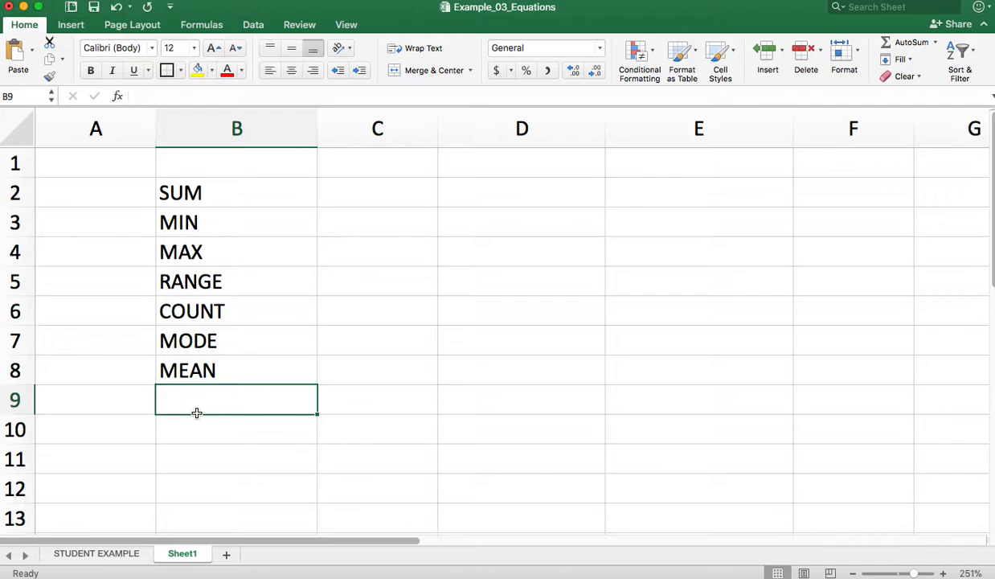
pyautogui.write('MEDIAN')
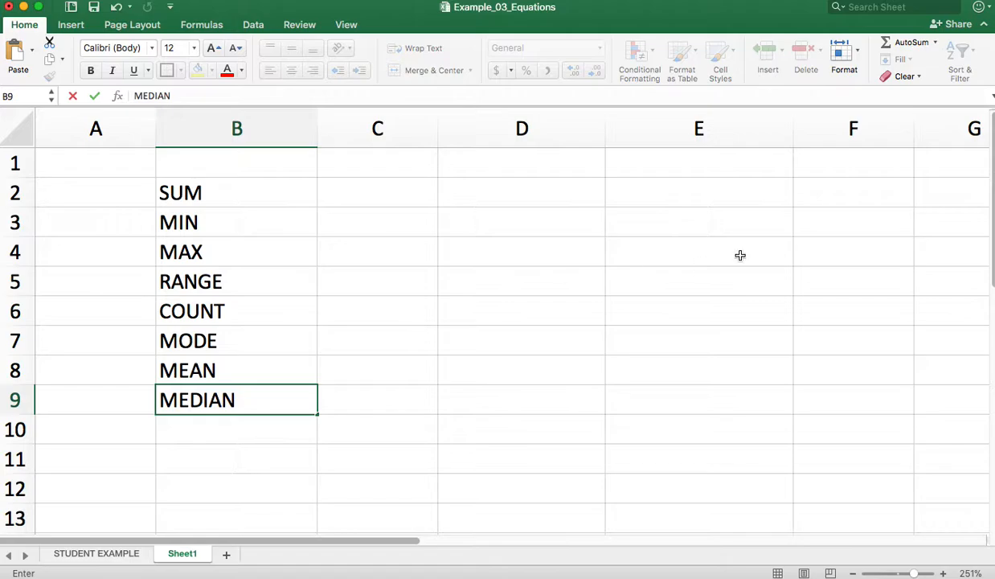
# Enter the heading "numbers" in cell E1
pyautogui.click(746, 184)
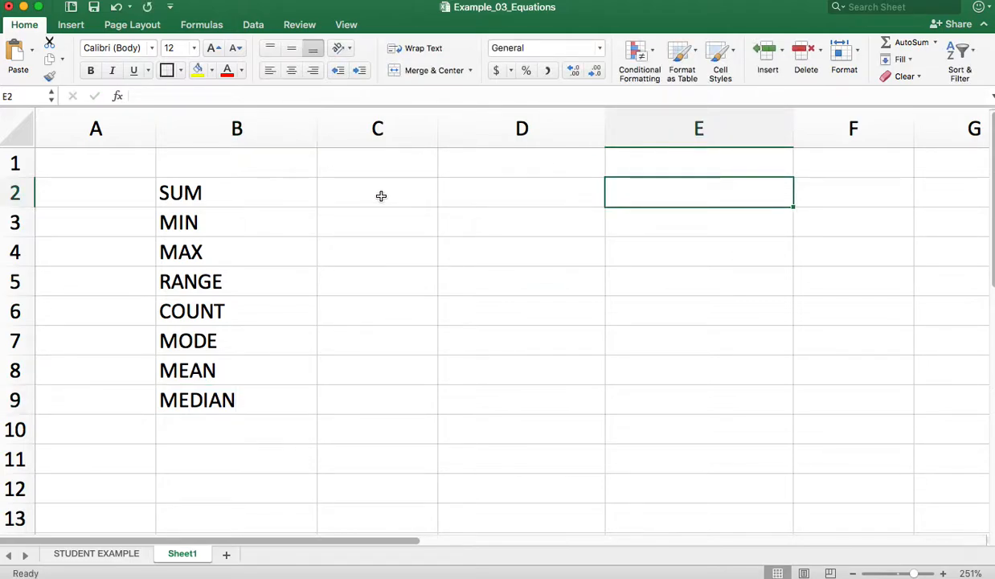
pyautogui.doubleClick(651, 192)
pyautogui.click(626, 157)
pyautogui.write('n')
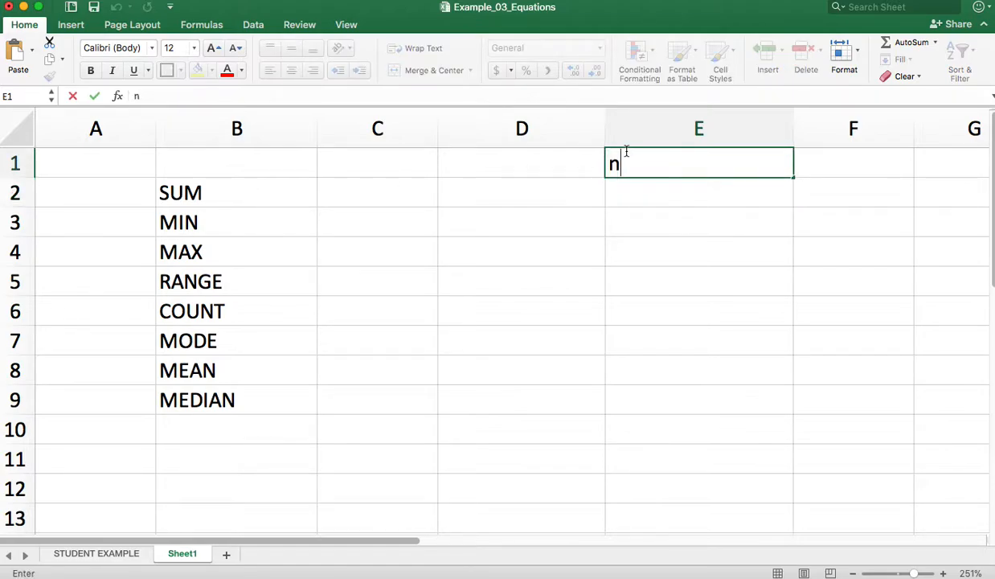
pyautogui.write('umbers')
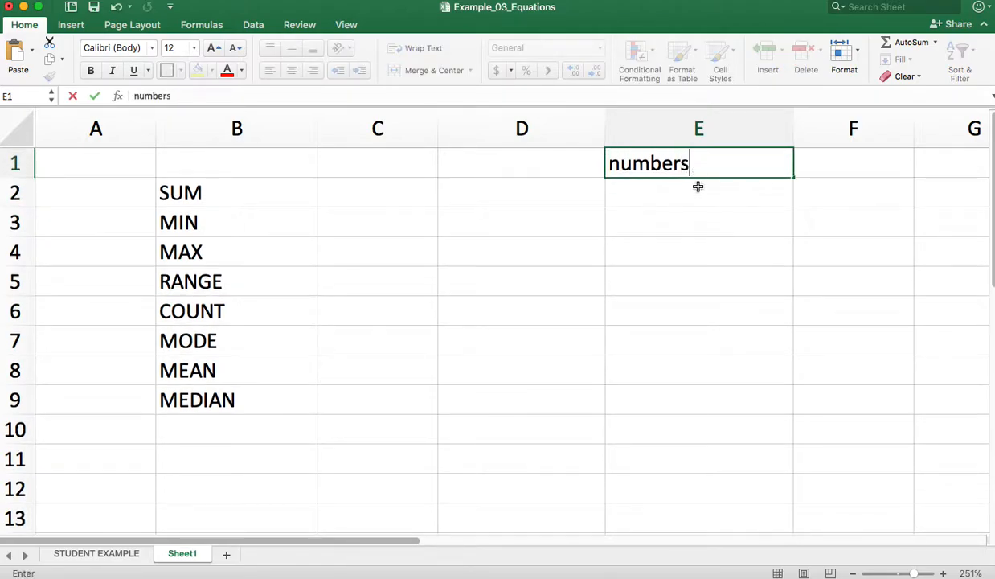
pyautogui.press('Return')
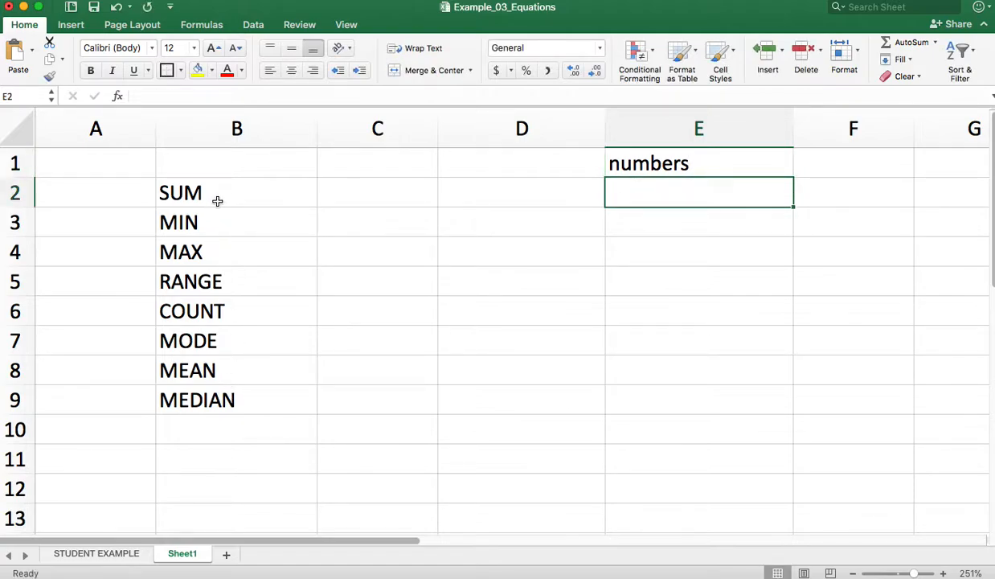
# Enter the values 10, 10, 30 and 40 in cells E2 to E5 below the numbers heading
pyautogui.doubleClick(697, 187)
pyautogui.write('10')
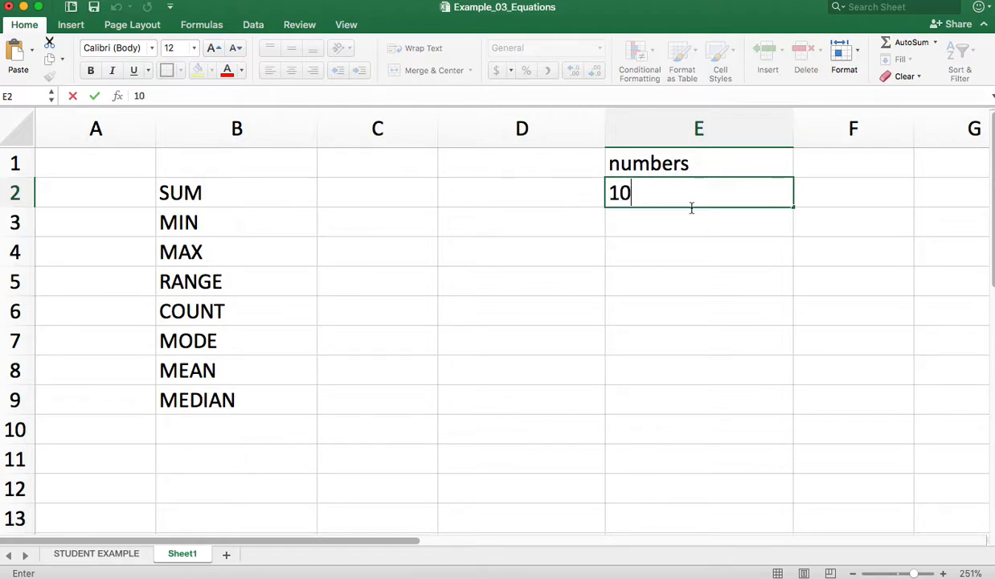
pyautogui.press('Return')
pyautogui.write('10')
pyautogui.press('Return')
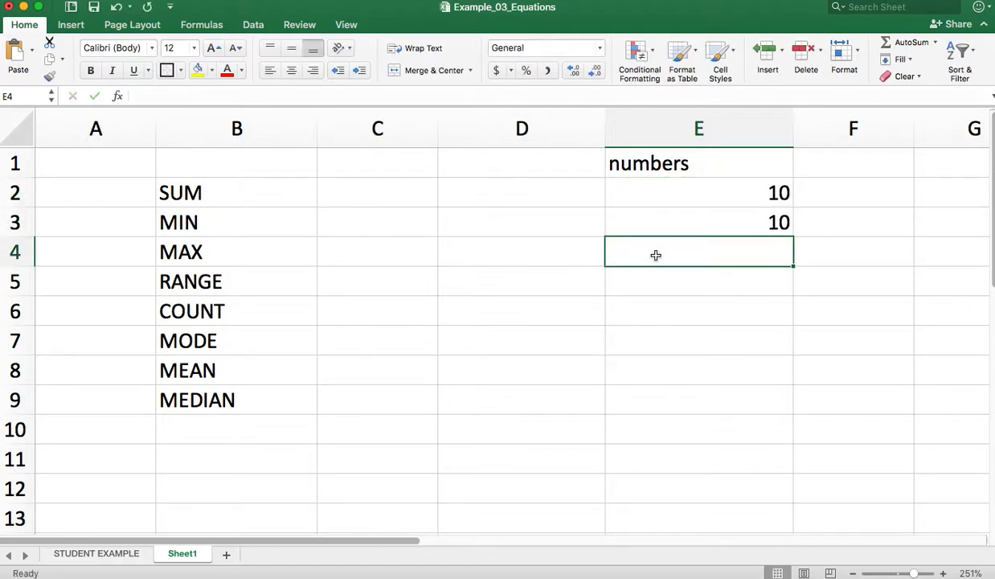
pyautogui.write('30')
pyautogui.press('Return')
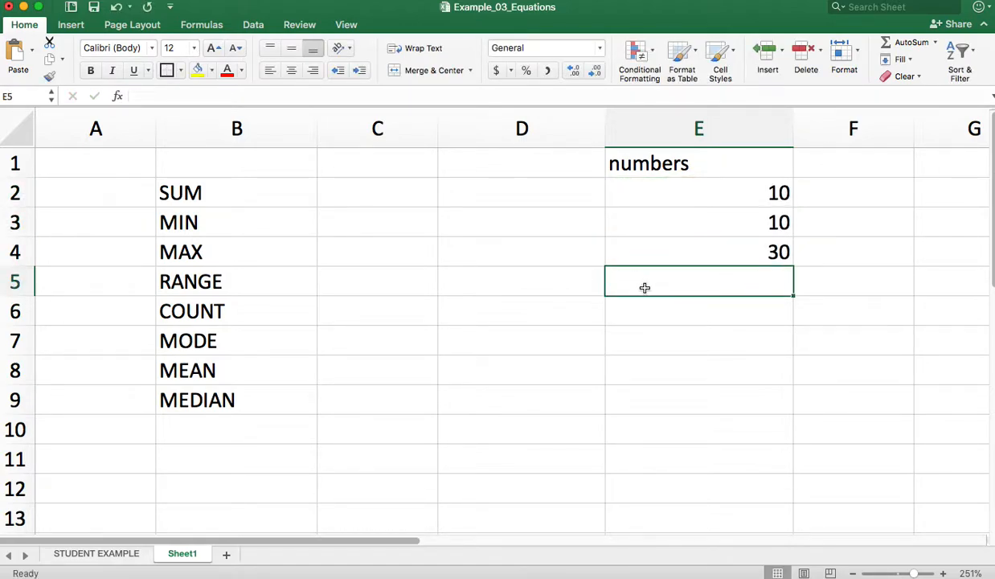
pyautogui.write('40')
pyautogui.press('Return')
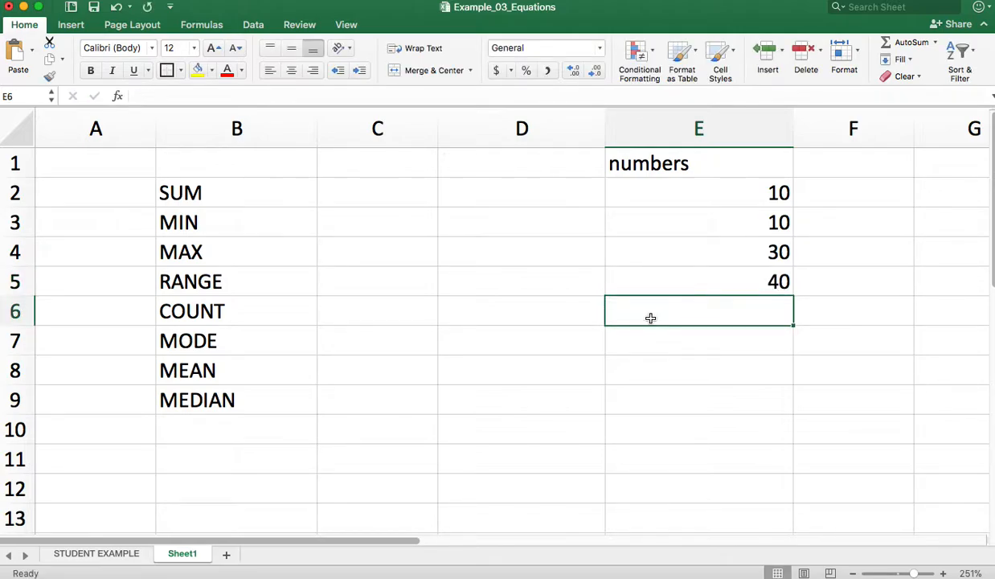
# Continue the numbers column with 70, 80, 0 and 33 in cells E6 to E9
pyautogui.write('70')
pyautogui.press('Return')
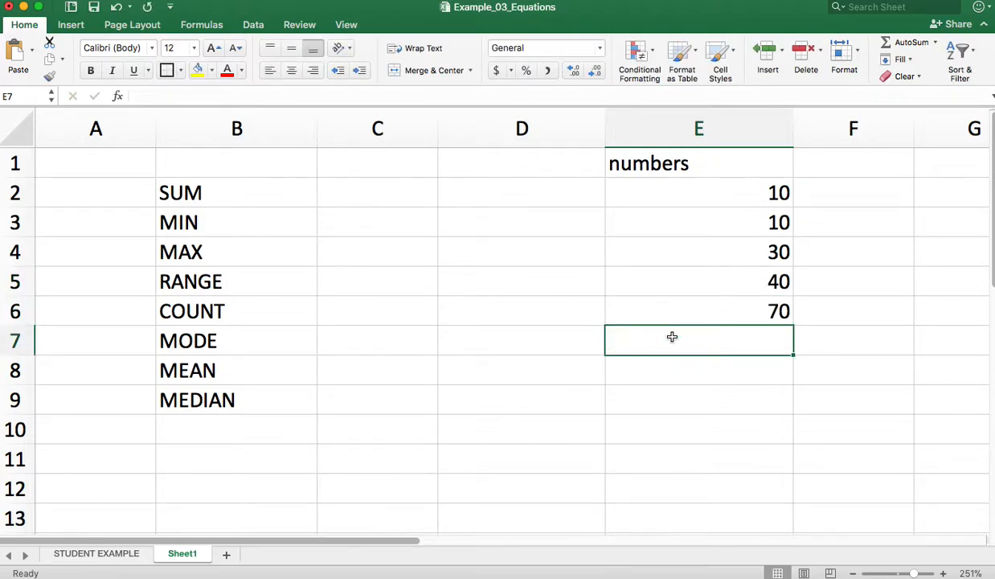
pyautogui.write('80')
pyautogui.press('Return')
pyautogui.write('0')
pyautogui.press('Return')
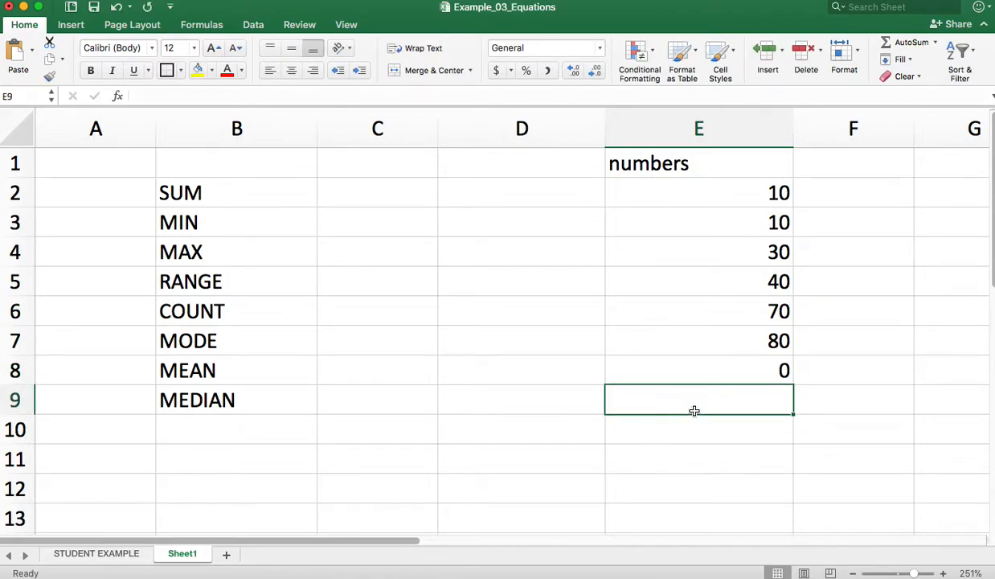
pyautogui.write('33')
pyautogui.press('Return')
pyautogui.moveTo(787, 187); pyautogui.dragTo(784, 399)
pyautogui.click(861, 369)
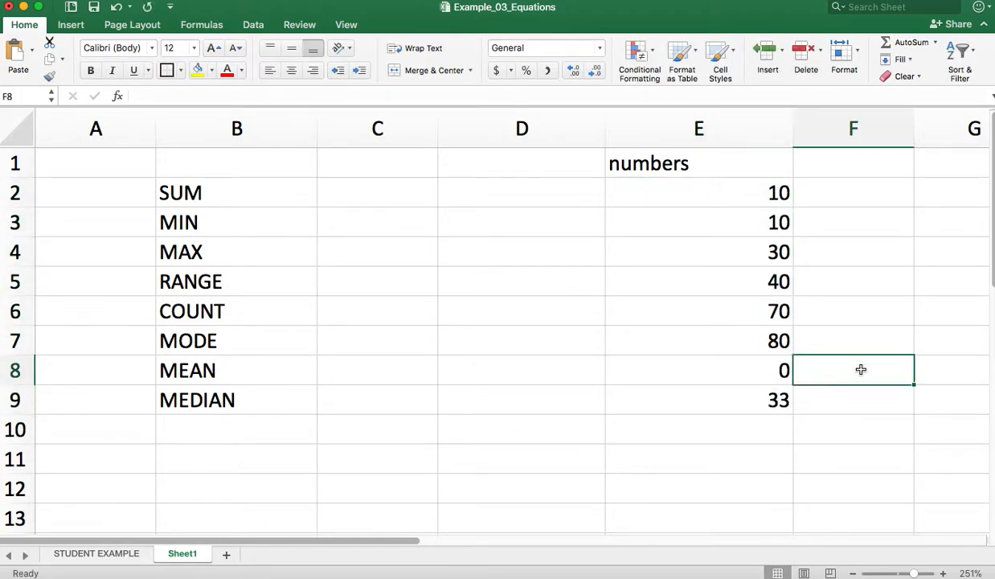
# Calculate the sum of E2:E9 in cell C2 beside the SUM label, using the SUM function
pyautogui.click(372, 244)
pyautogui.click(391, 192)
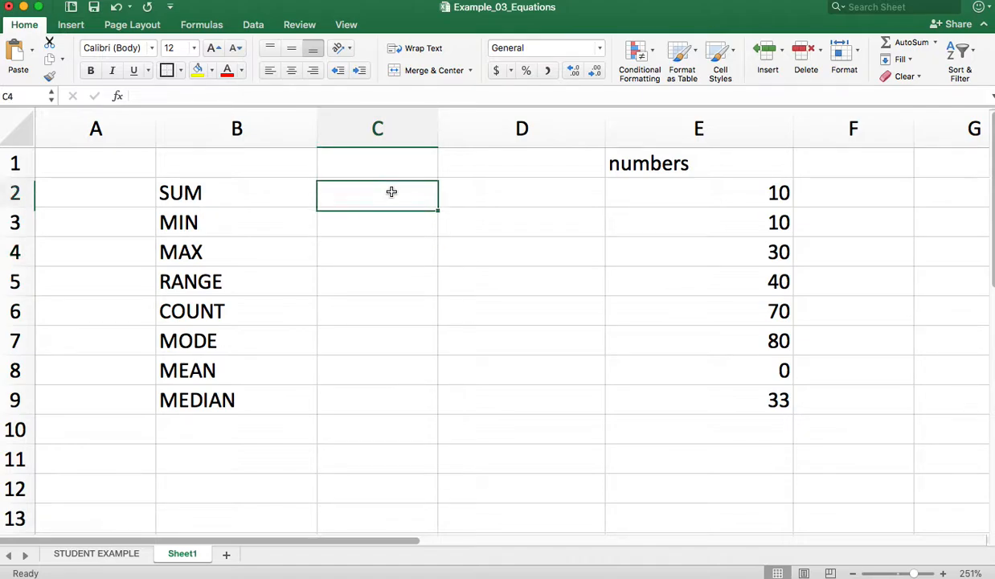
pyautogui.doubleClick(392, 191)
pyautogui.write('=')
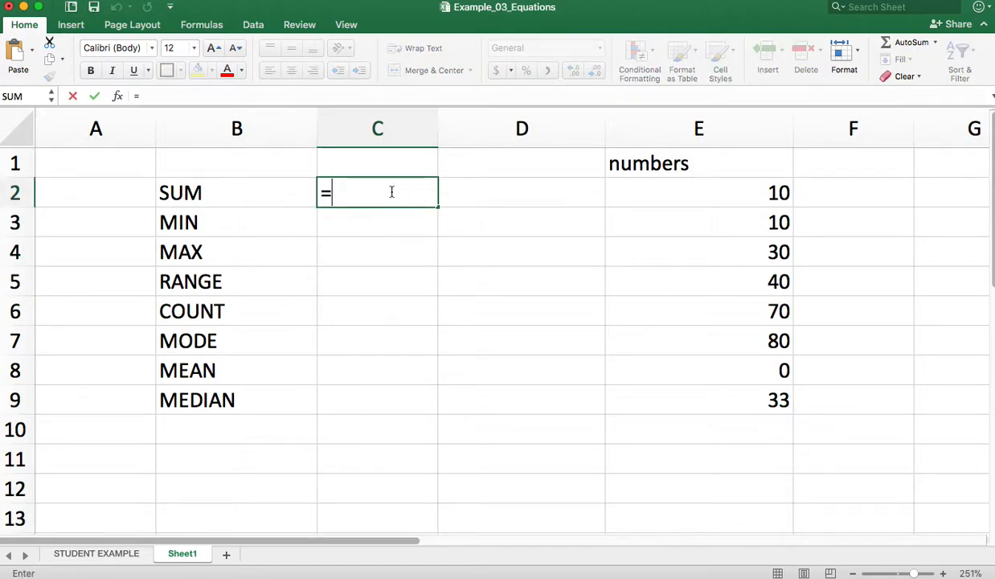
pyautogui.write('SUM(')
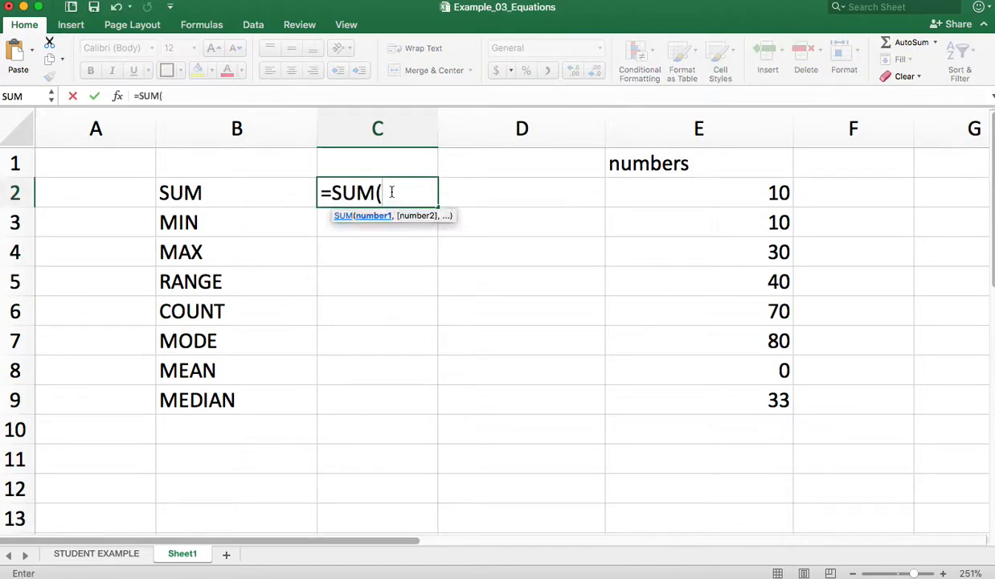
pyautogui.moveTo(740, 200); pyautogui.dragTo(746, 391)
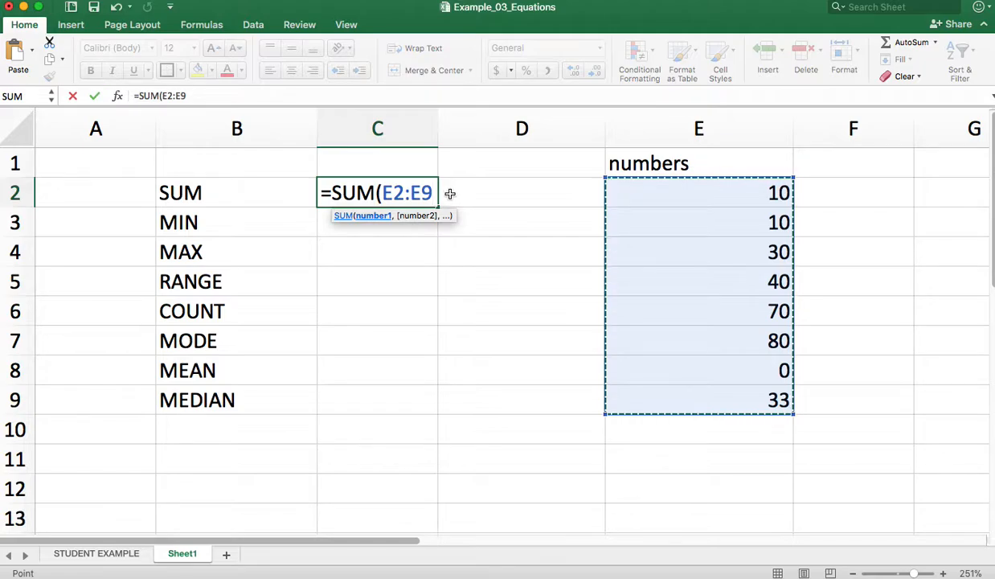
pyautogui.hotkey('shift', 'Return')
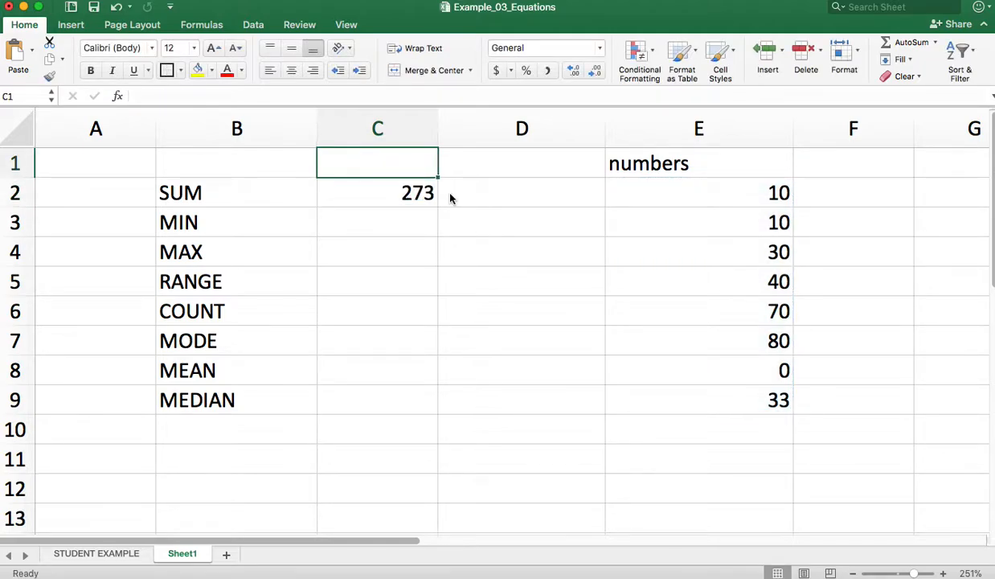
# Enter =MIN(E2:E9) in cell C3 to get the smallest number in the list
pyautogui.click(373, 215)
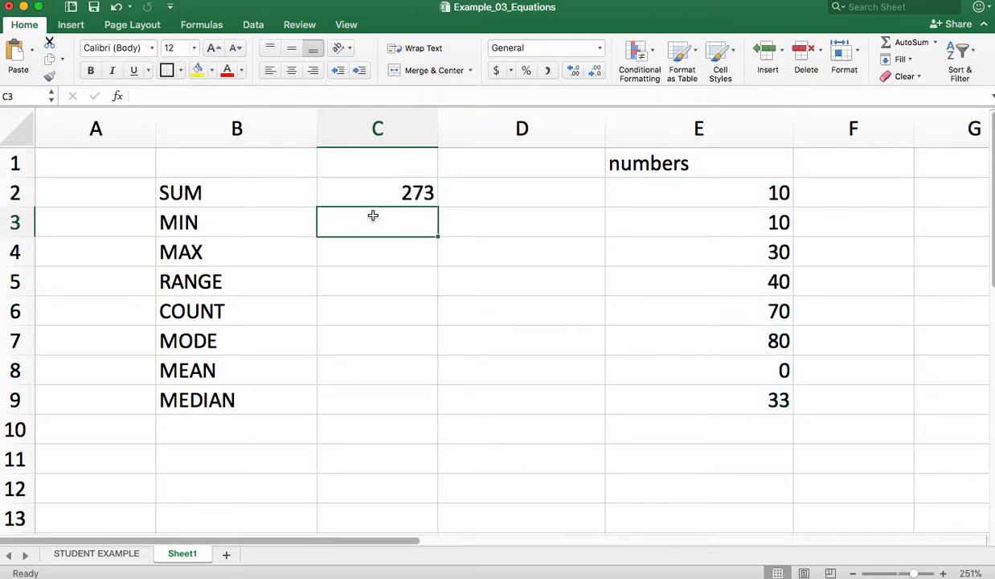
pyautogui.doubleClick(373, 215)
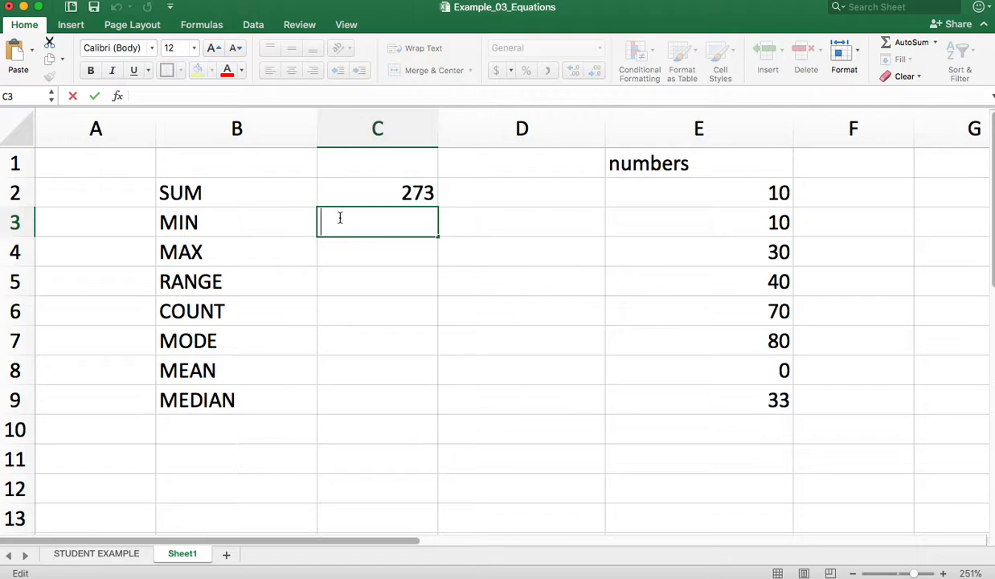
pyautogui.write('=(')
pyautogui.write('MIN')
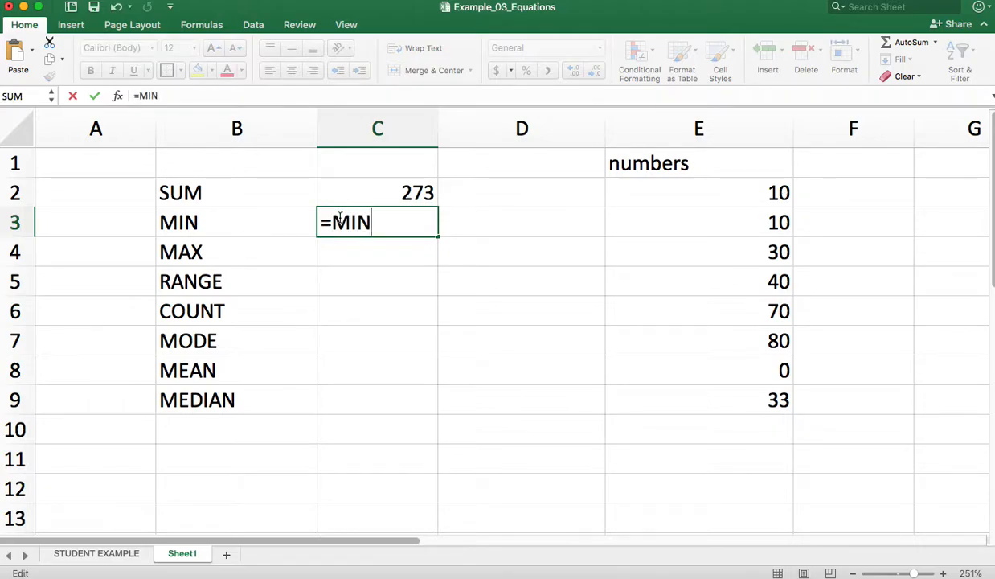
pyautogui.write('(')
pyautogui.moveTo(679, 186); pyautogui.dragTo(691, 405)
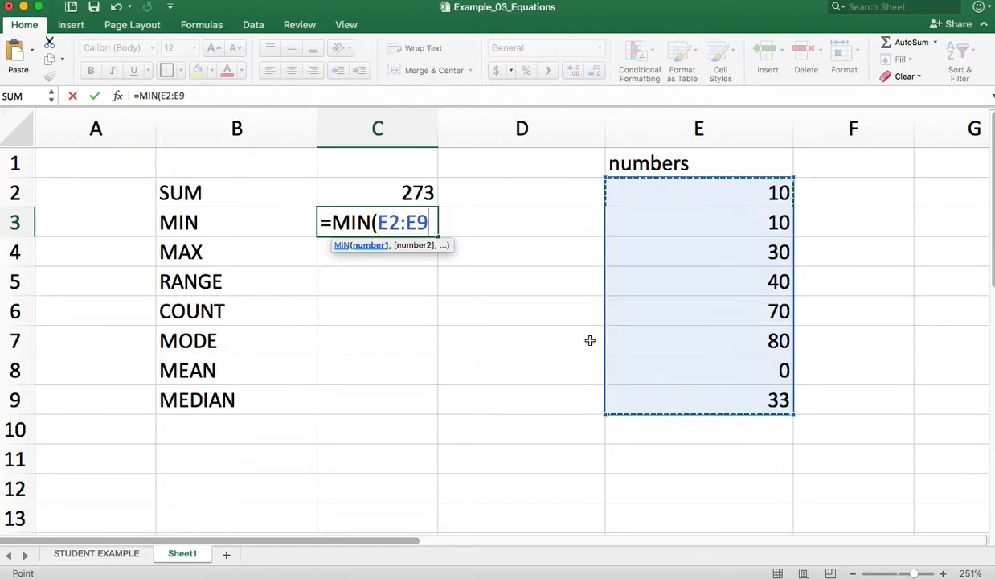
pyautogui.write(')')
pyautogui.press('Return')
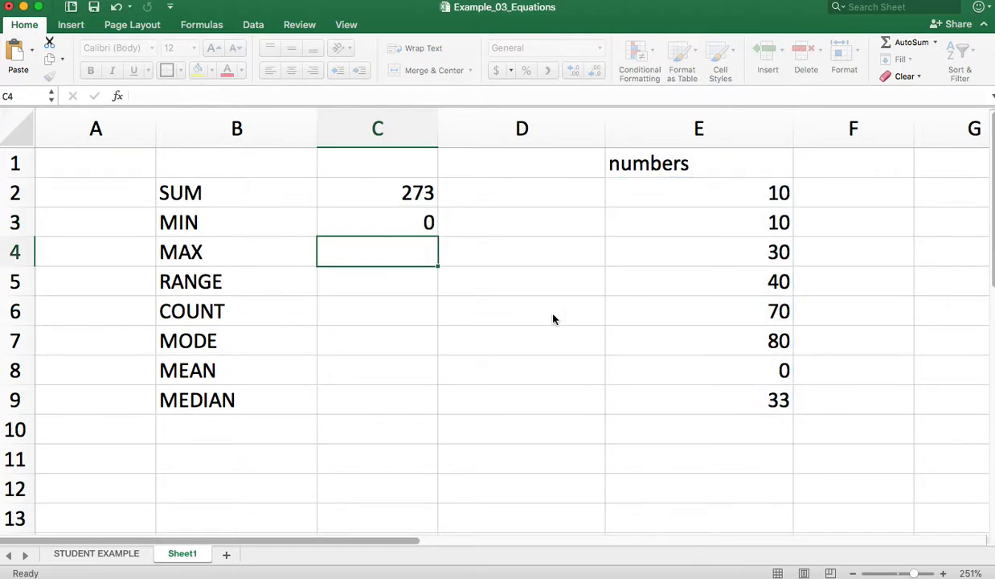
pyautogui.click(422, 220)
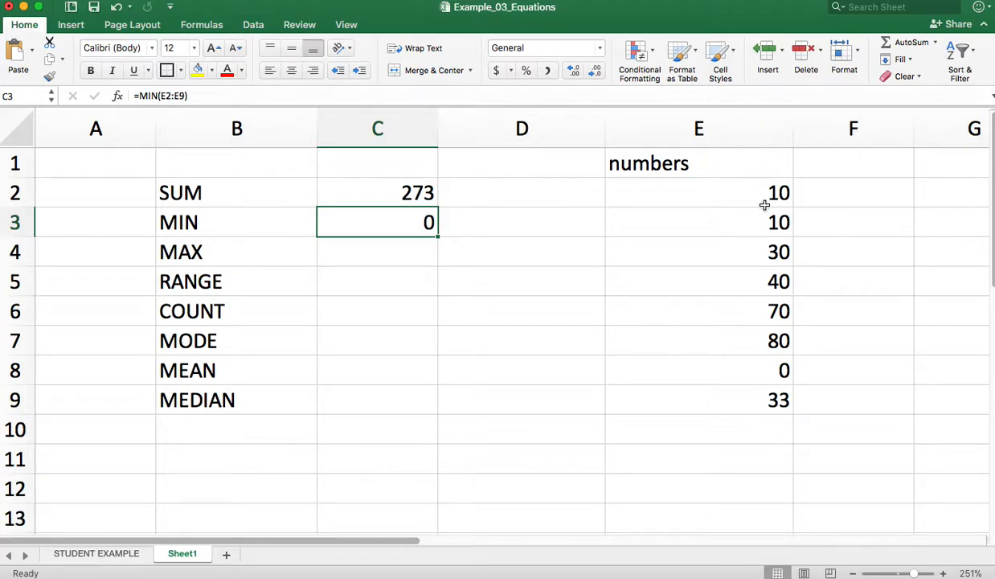
# Enter =MAX(E2:E9) in cell C4 to get the largest number in the list
pyautogui.click(221, 252)
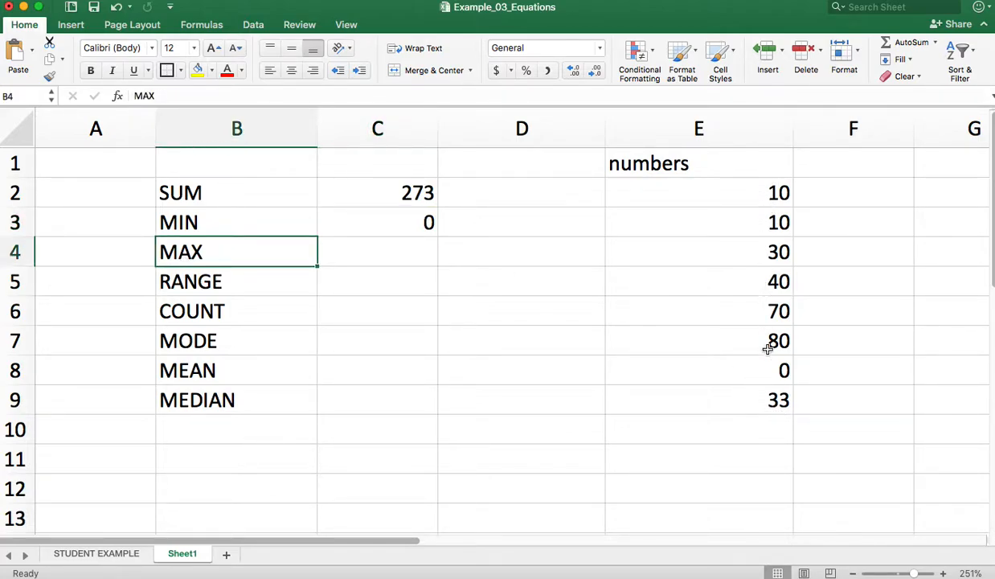
pyautogui.click(358, 259)
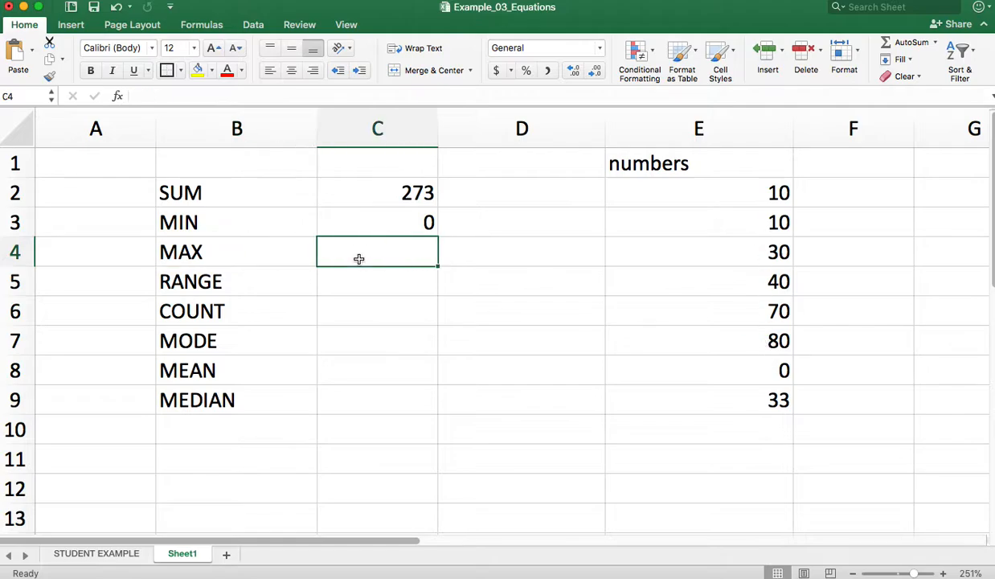
pyautogui.write('=MAX(')
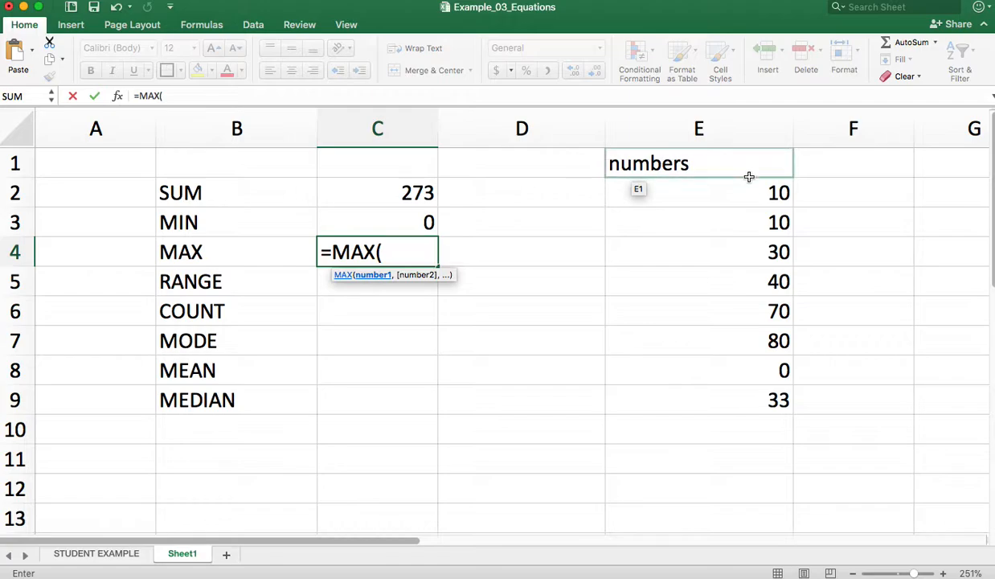
pyautogui.moveTo(739, 196); pyautogui.dragTo(730, 395)
pyautogui.write(')')
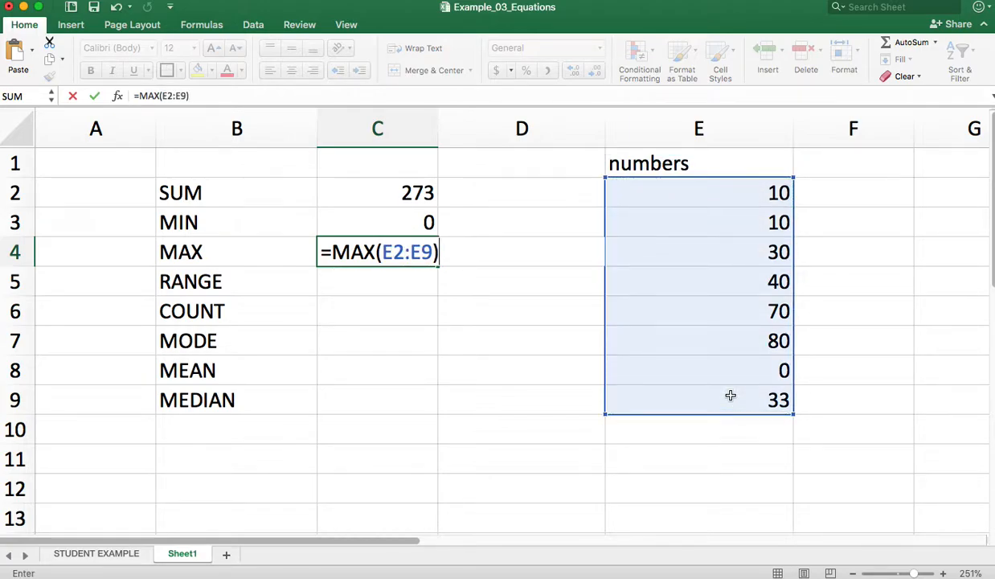
pyautogui.press('Return')
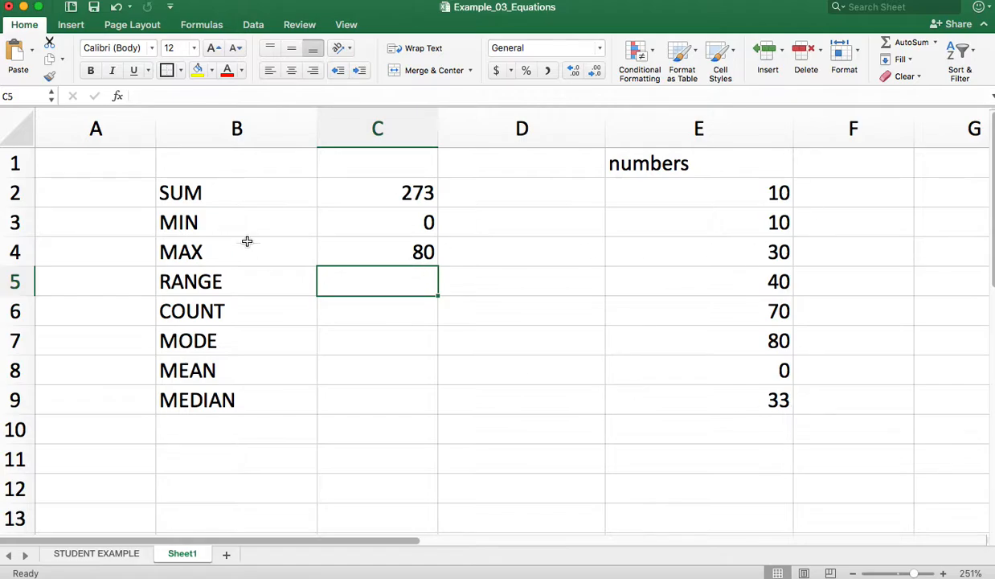
pyautogui.doubleClick(364, 282)
pyautogui.write('=')
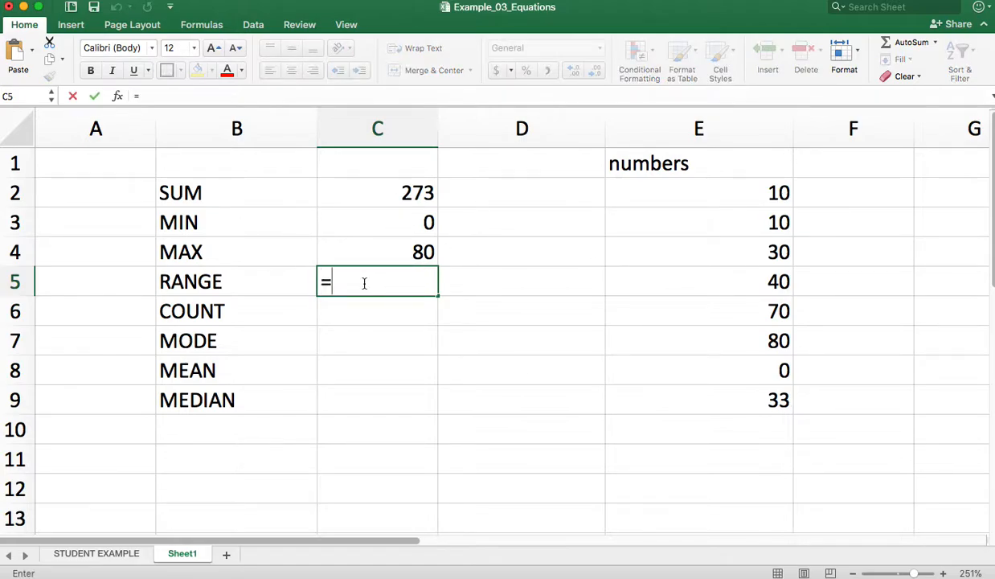
pyautogui.write('RANGE(')
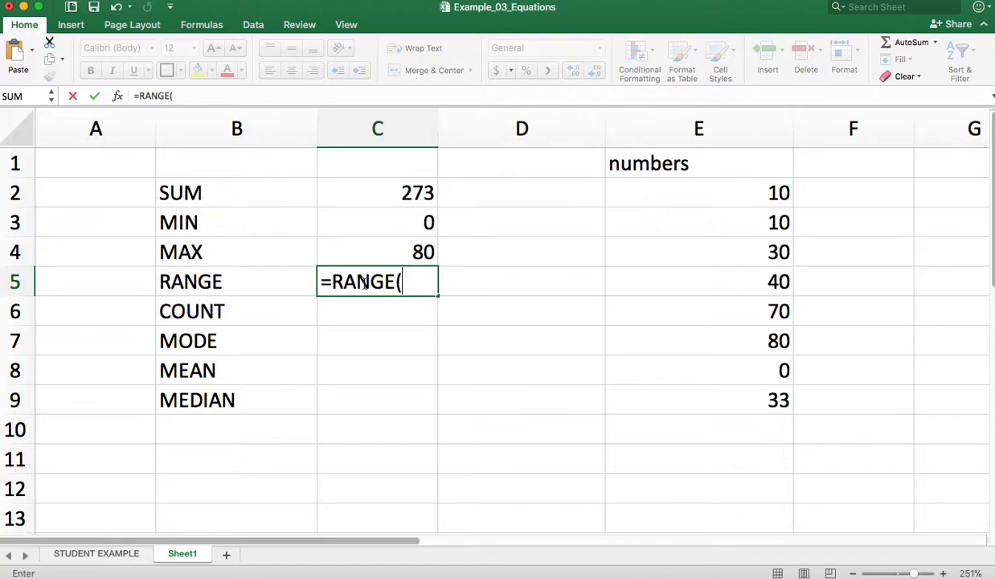
pyautogui.press('BackSpace')
pyautogui.press('BackSpace')
pyautogui.press('BackSpace')
pyautogui.press('BackSpace')
pyautogui.press('BackSpace')
pyautogui.press('BackSpace')
pyautogui.press('BackSpace')
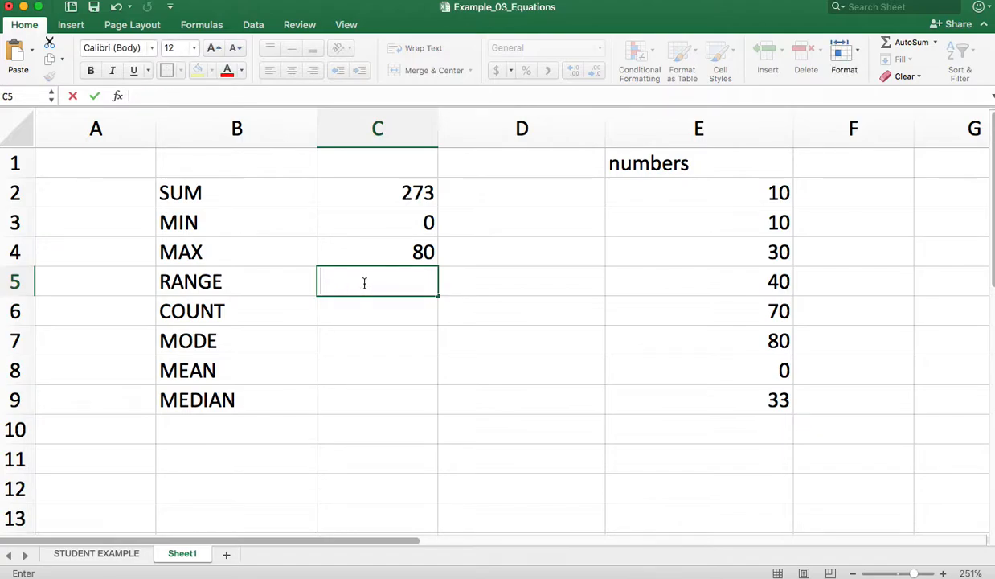
# Enter =COUNT(E2:E9) in cell C6 beside the COUNT label to count the numeric entries
pyautogui.click(351, 306)
pyautogui.write('=CO')
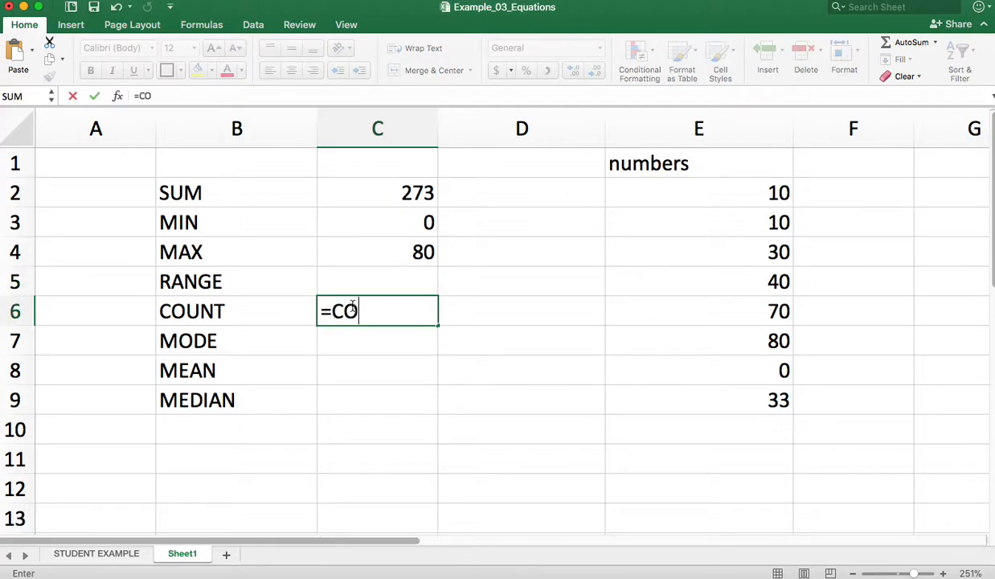
pyautogui.write('UNT(')
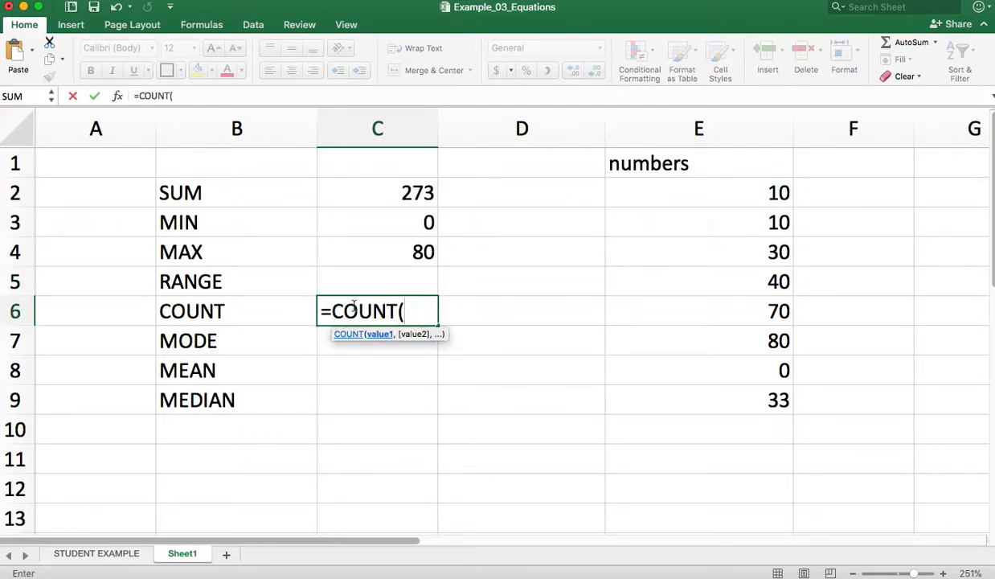
pyautogui.click(783, 194)
pyautogui.keyDown('shift'); pyautogui.click(769, 399); pyautogui.keyUp('shift')
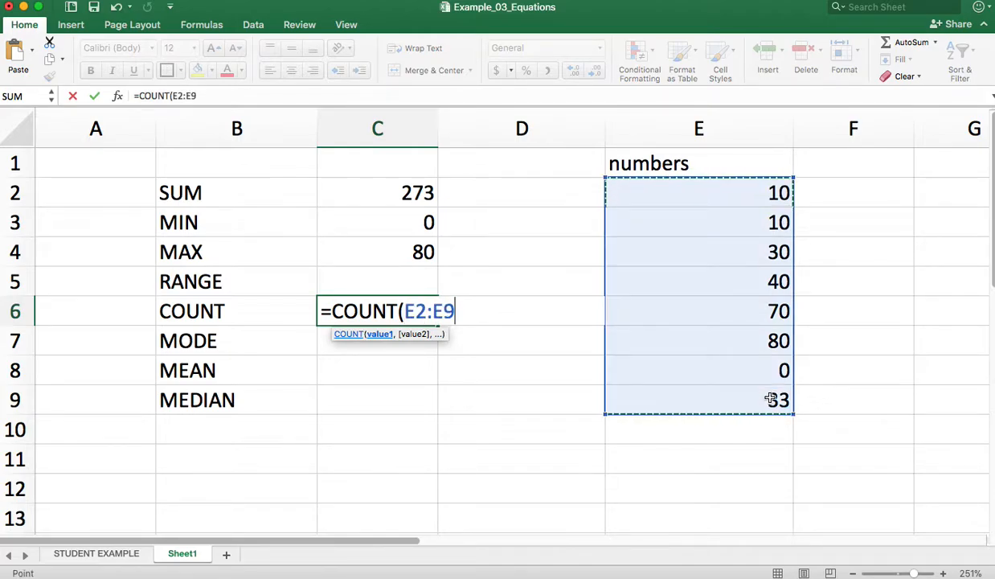
pyautogui.write(')')
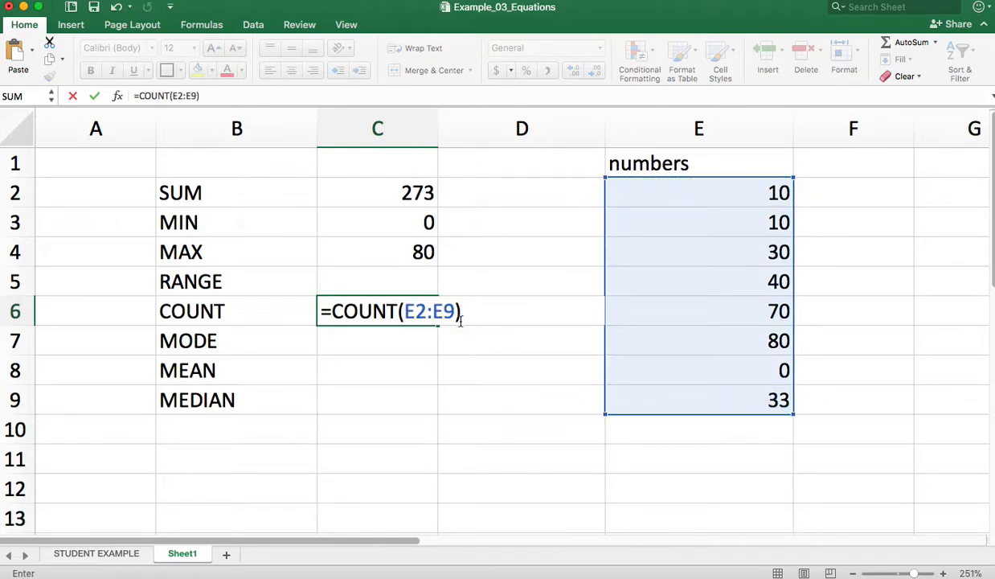
pyautogui.press('Return')
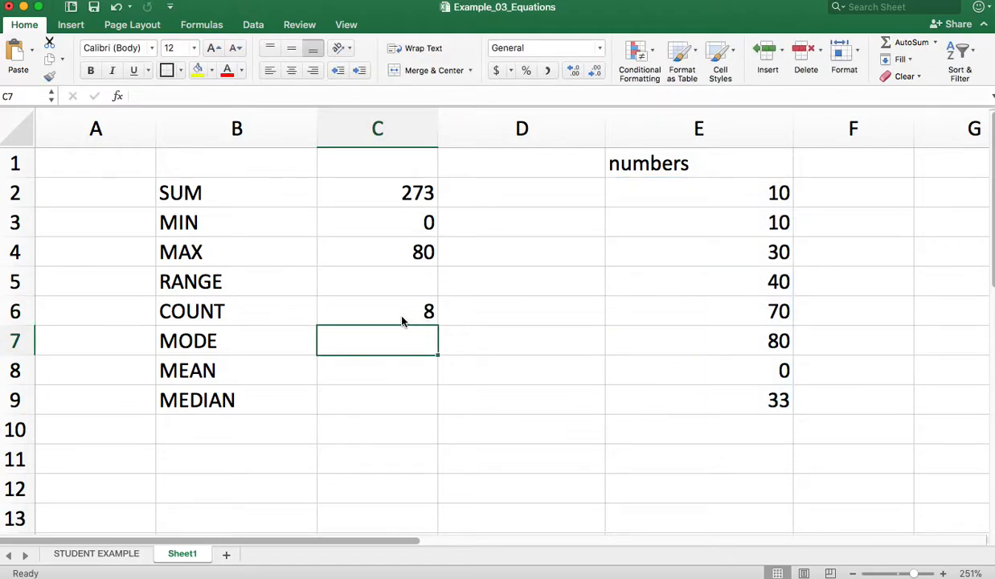
# Check the COUNT formula in C6 and go through the list entries from E2 to E9 one by one
pyautogui.click(401, 313)
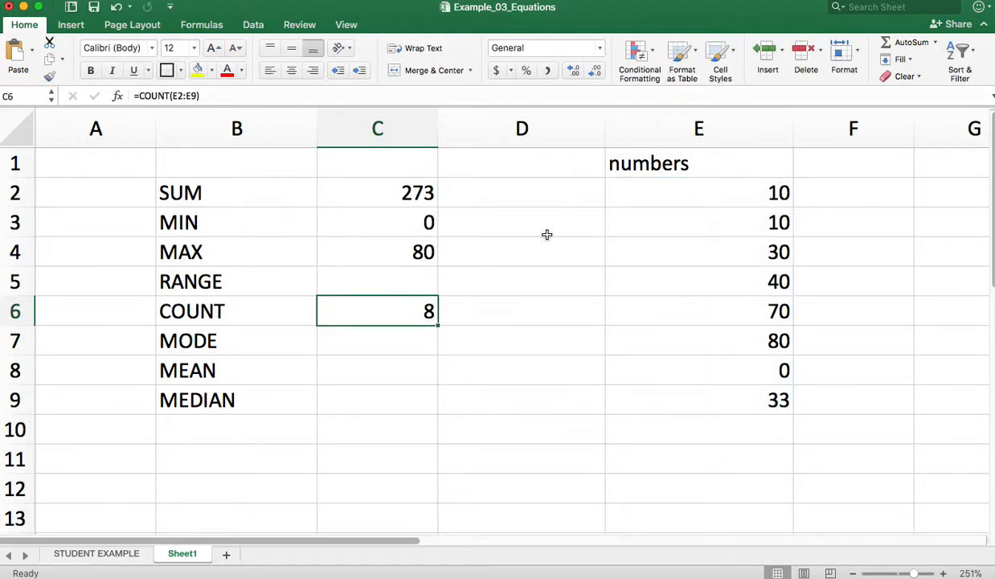
pyautogui.click(753, 193)
pyautogui.press('Down')
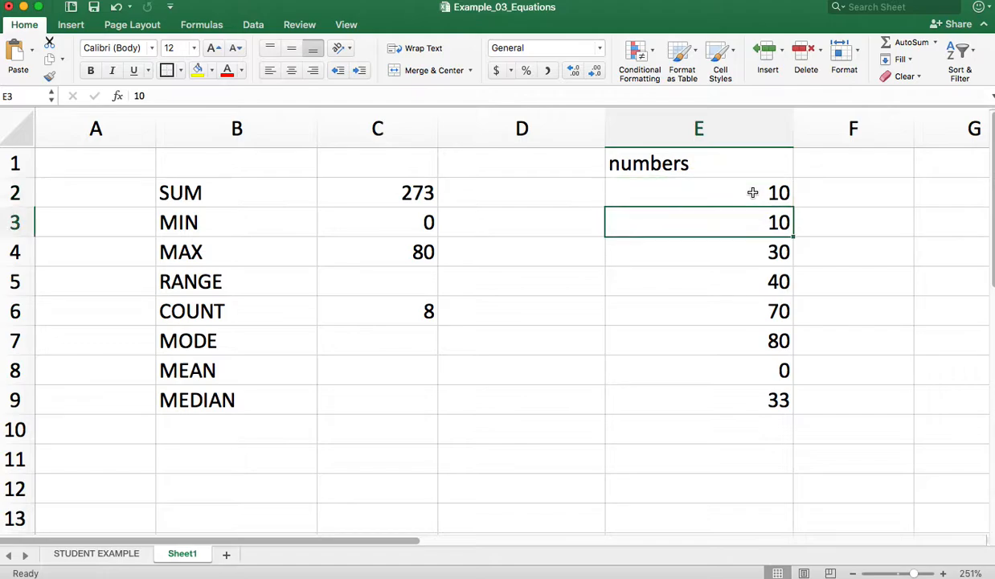
pyautogui.press('Down')
pyautogui.press('Down')
pyautogui.press('Down')
pyautogui.press('Down')
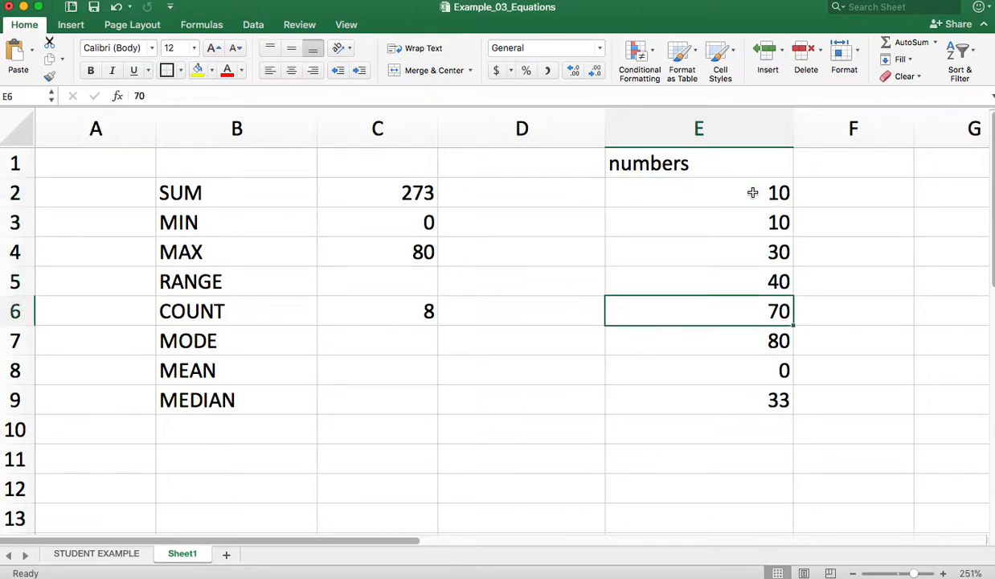
pyautogui.press('Down')
pyautogui.press('Down')
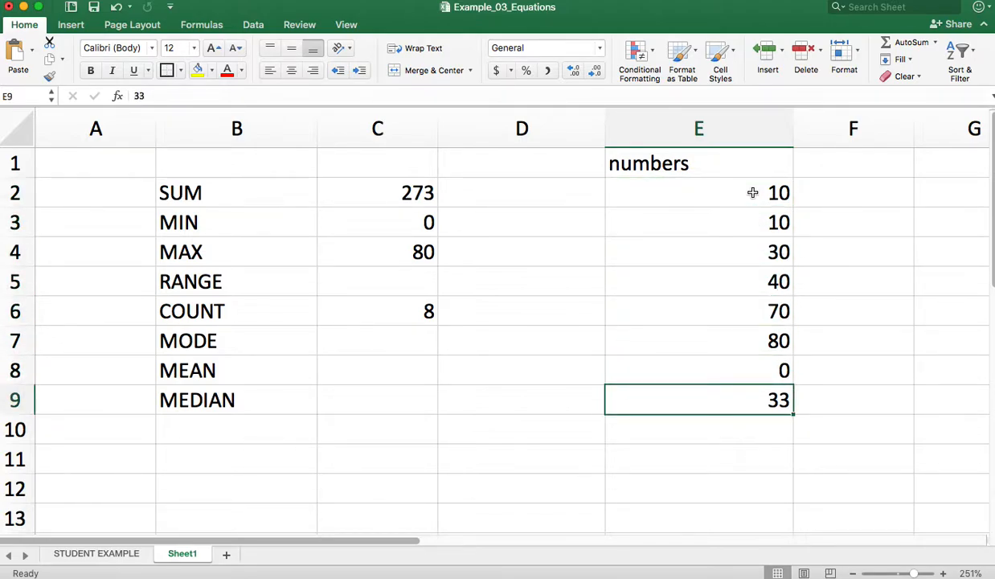
# Clear the 0 from cell E8 to test the count, and enter 0 there again
pyautogui.click(785, 370)
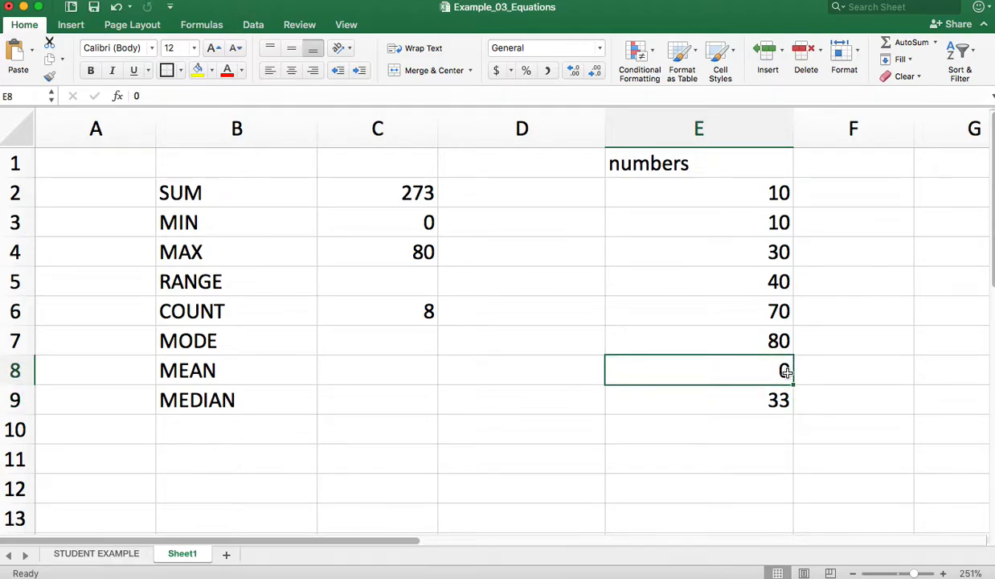
pyautogui.press('Delete')
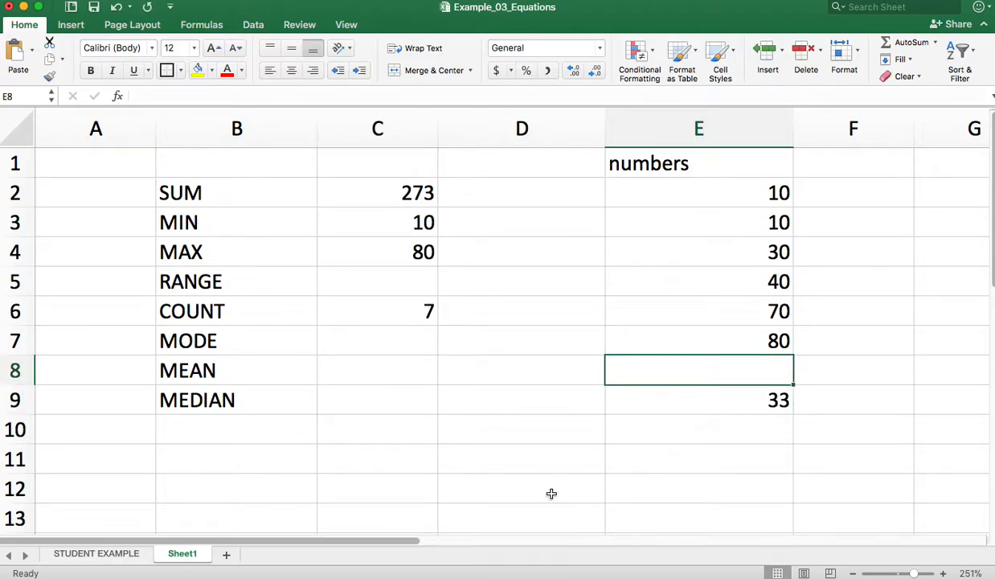
pyautogui.click(561, 447)
pyautogui.click(747, 362)
pyautogui.doubleClick(776, 369)
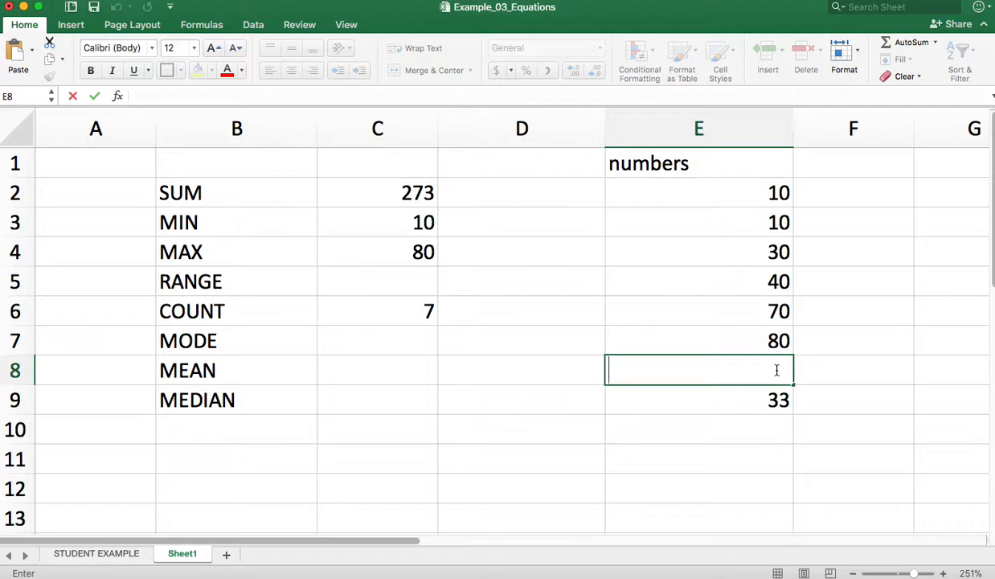
pyautogui.write('0')
pyautogui.press('Return')
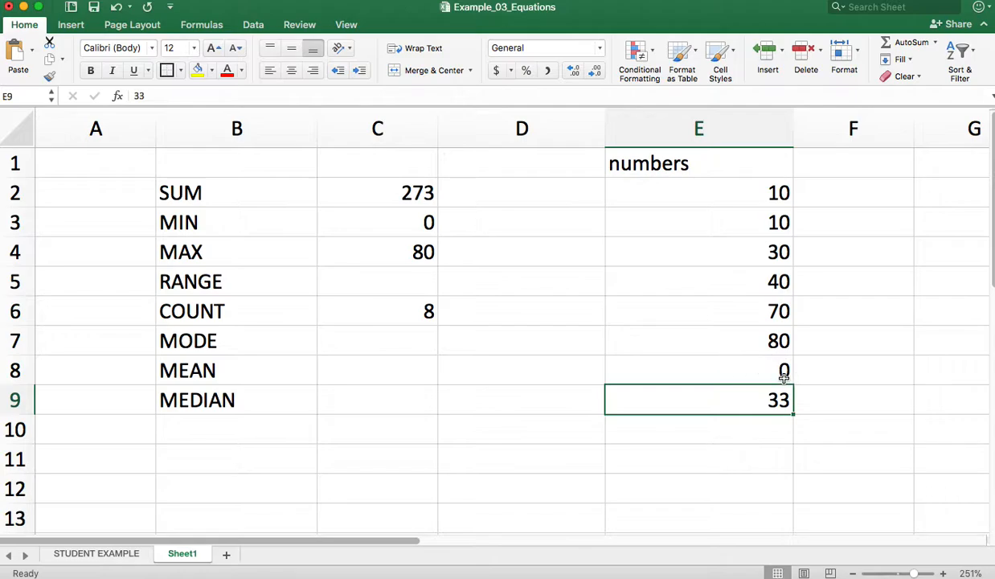
# Empty cell E8 once more to compare a blank with a zero, and restore its value to 0
pyautogui.click(784, 374)
pyautogui.press('Delete')
pyautogui.press('Down')
pyautogui.press('Down')
pyautogui.press('Down')
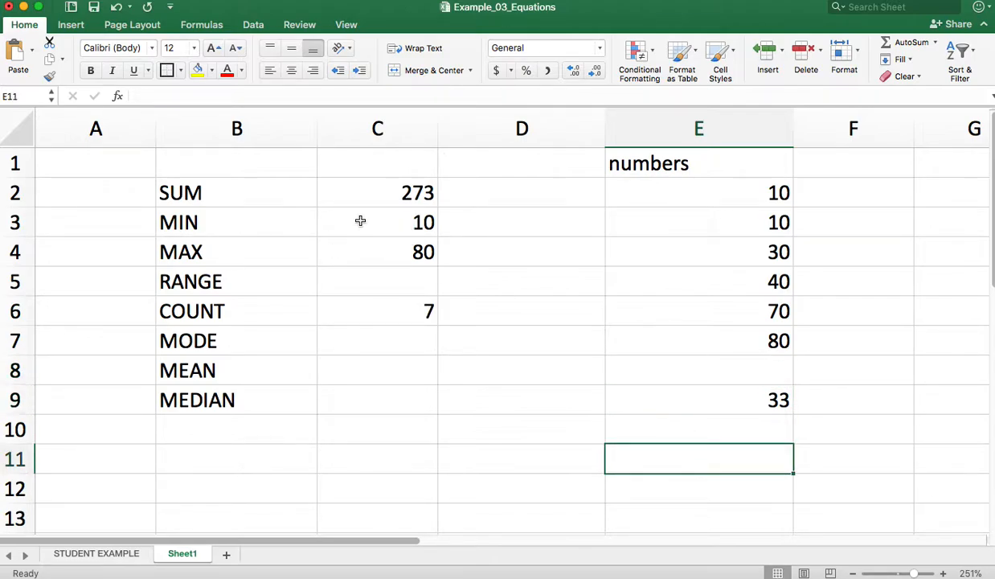
pyautogui.click(764, 377)
pyautogui.write('0')
pyautogui.press('Return')
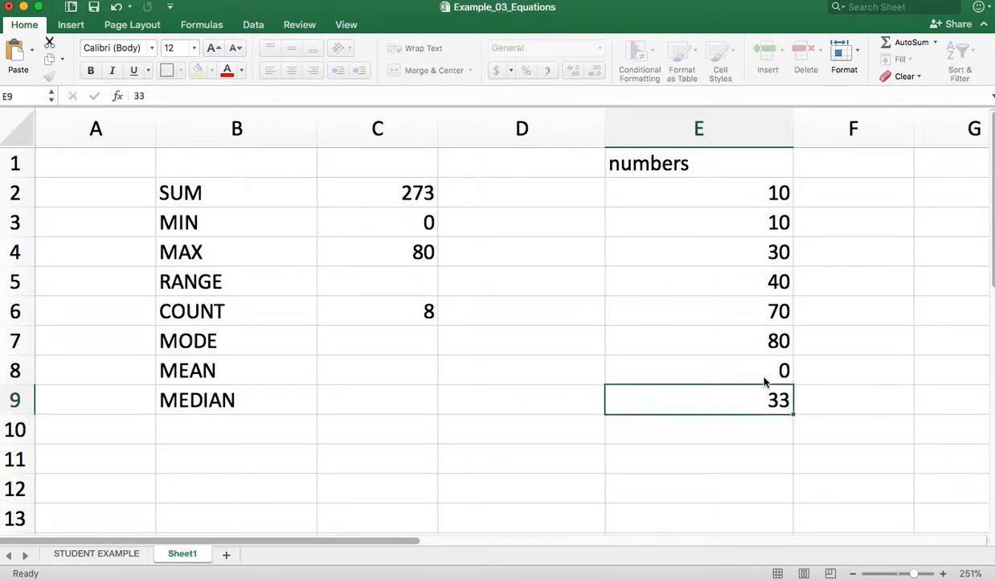
# Replace the RANGE label in cell B5 with ACOUNT
pyautogui.click(217, 283)
pyautogui.doubleClick(237, 285)
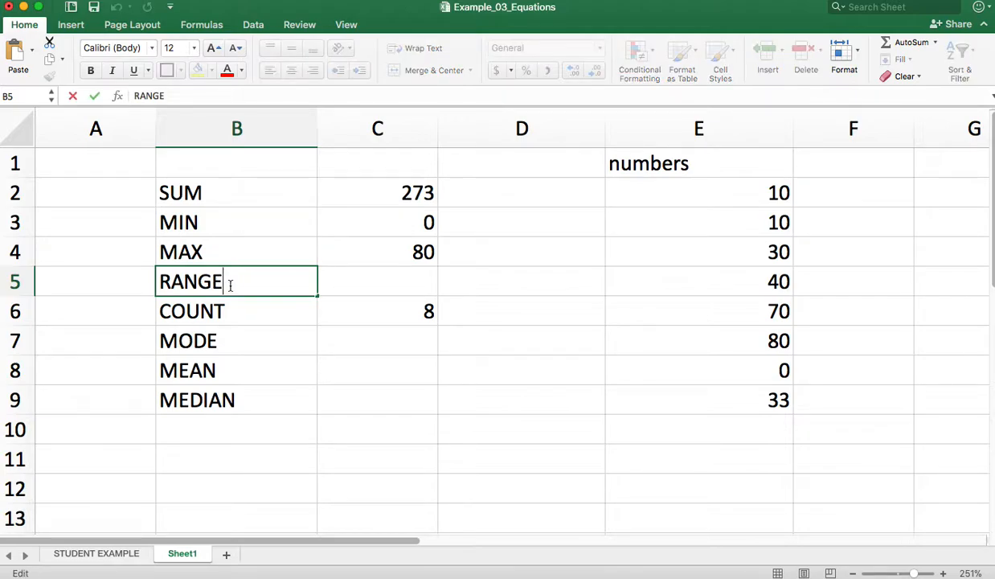
pyautogui.moveTo(233, 284); pyautogui.dragTo(153, 285)
pyautogui.write('A')
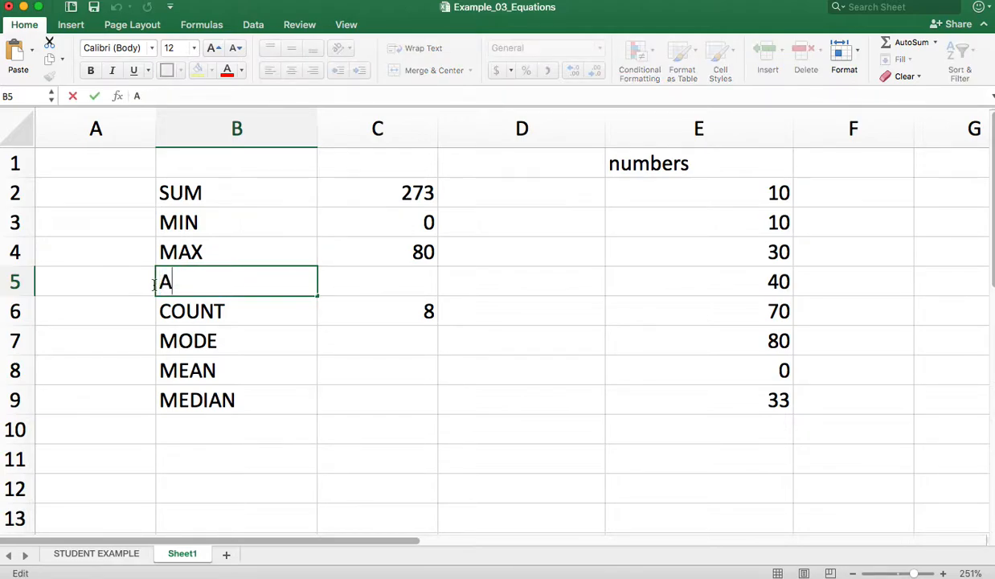
pyautogui.write('COUNT')
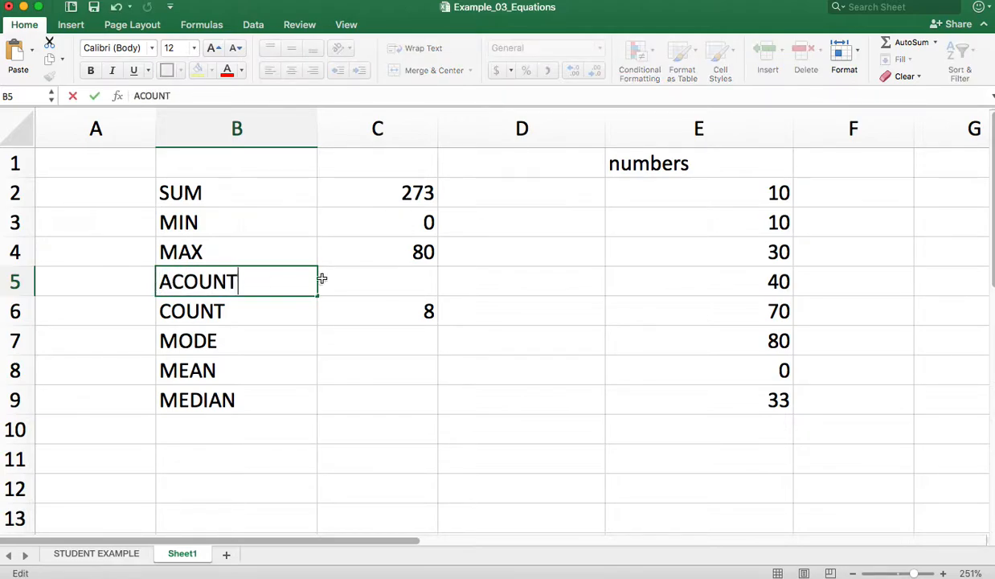
# Enter =COUNTA(E2:E9) in cell C5 to count all non-empty cells in the numbers list
pyautogui.click(331, 279)
pyautogui.write('=ACOUNT(')
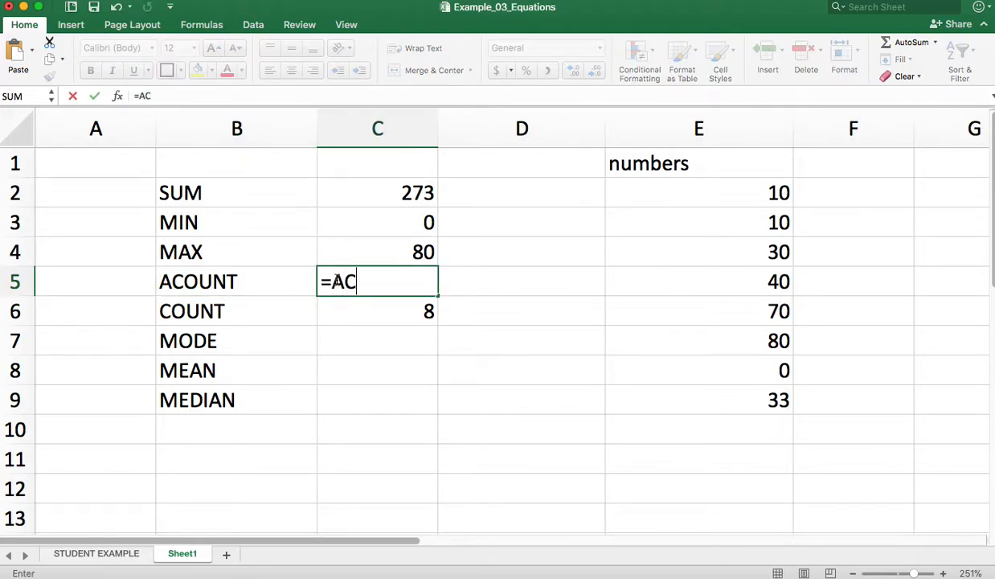
pyautogui.press('BackSpace')
pyautogui.press('BackSpace')
pyautogui.press('BackSpace')
pyautogui.press('BackSpace')
pyautogui.press('BackSpace')
pyautogui.press('BackSpace')
pyautogui.press('BackSpace')
pyautogui.write('COUNT')
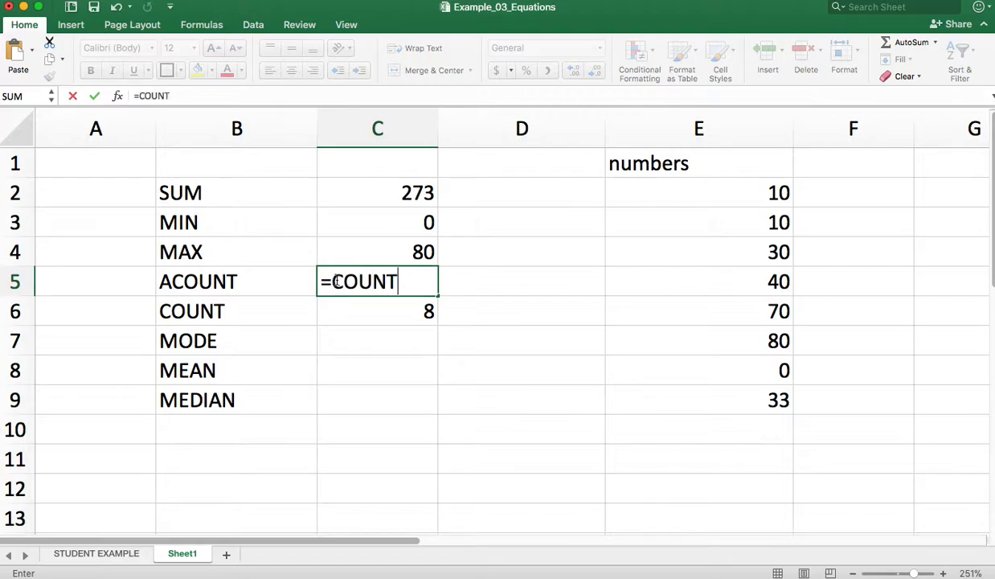
pyautogui.write('A(')
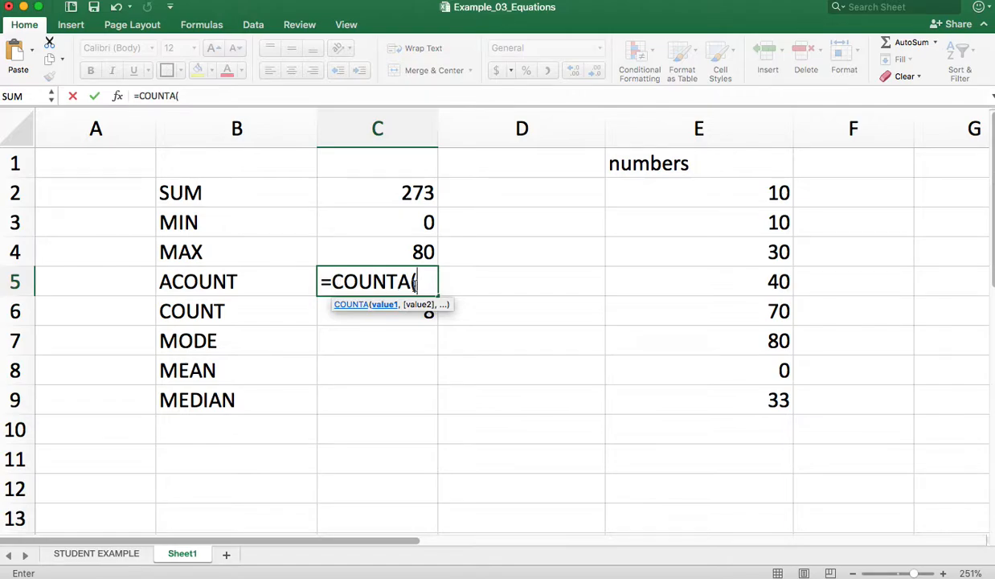
pyautogui.moveTo(736, 194); pyautogui.dragTo(752, 398)
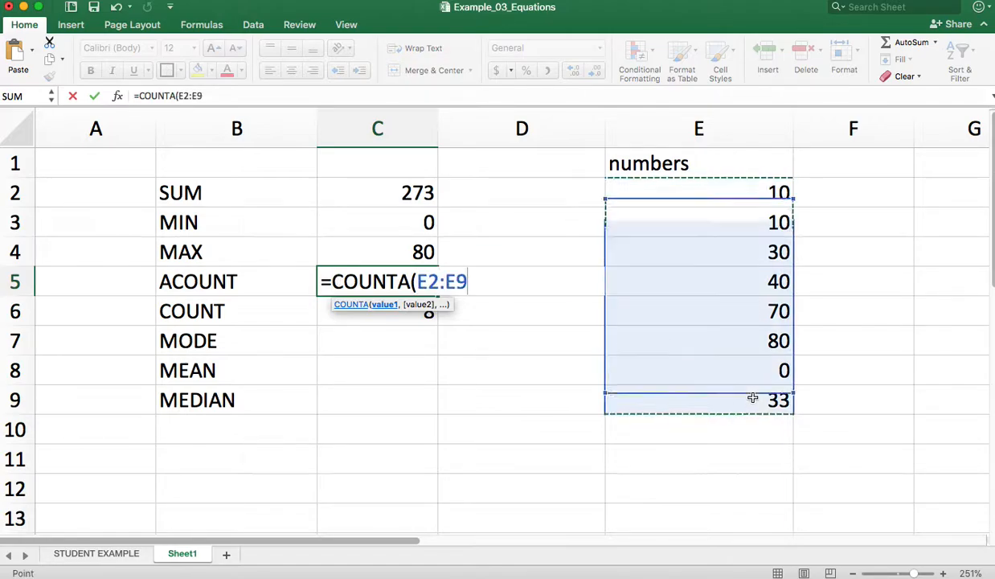
pyautogui.write(')')
pyautogui.press('Return')
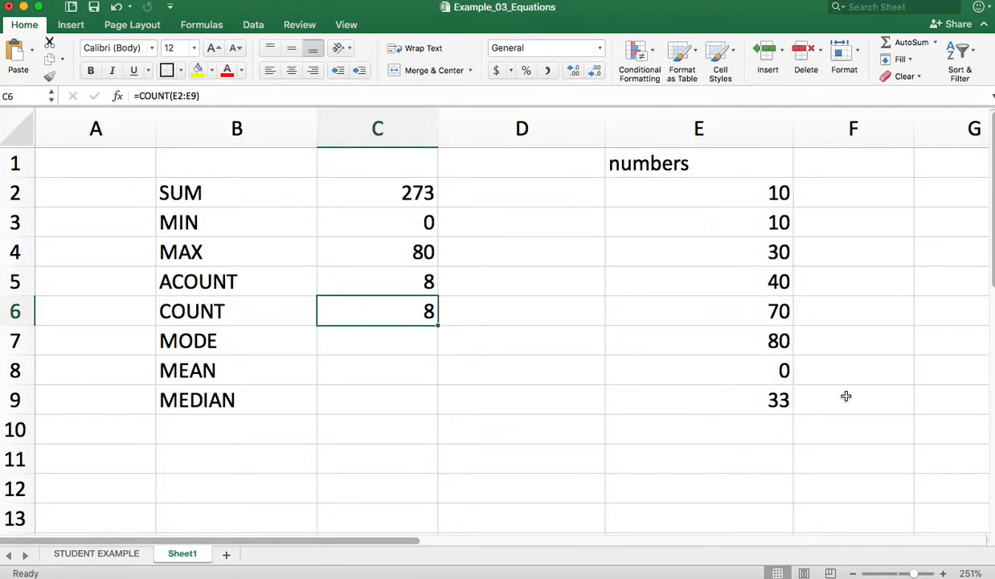
# Clear the 0 from cell E8 and enter the text banana in its place
pyautogui.doubleClick(754, 364)
pyautogui.moveTo(760, 369); pyautogui.dragTo(810, 372)
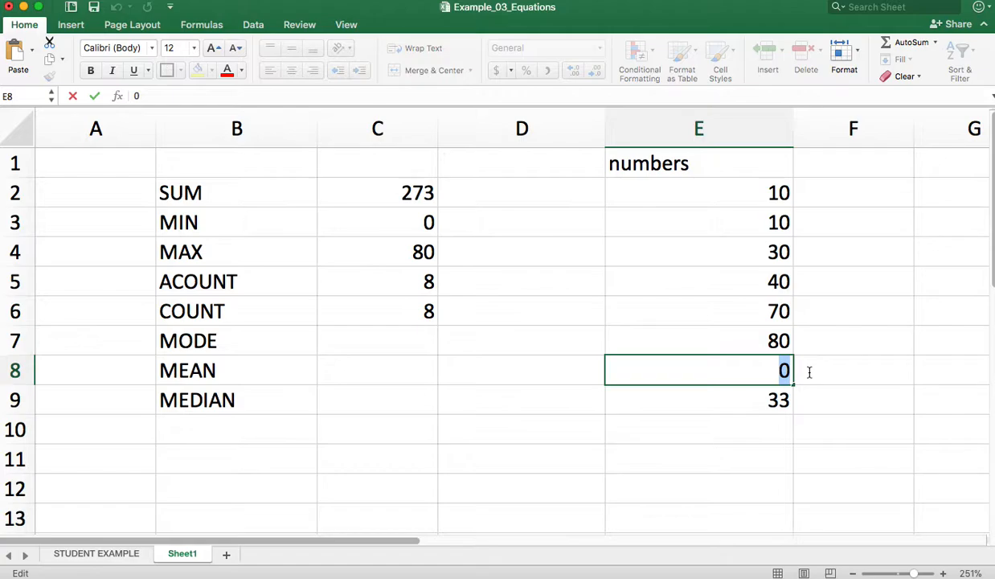
pyautogui.press('BackSpace')
pyautogui.click(808, 368)
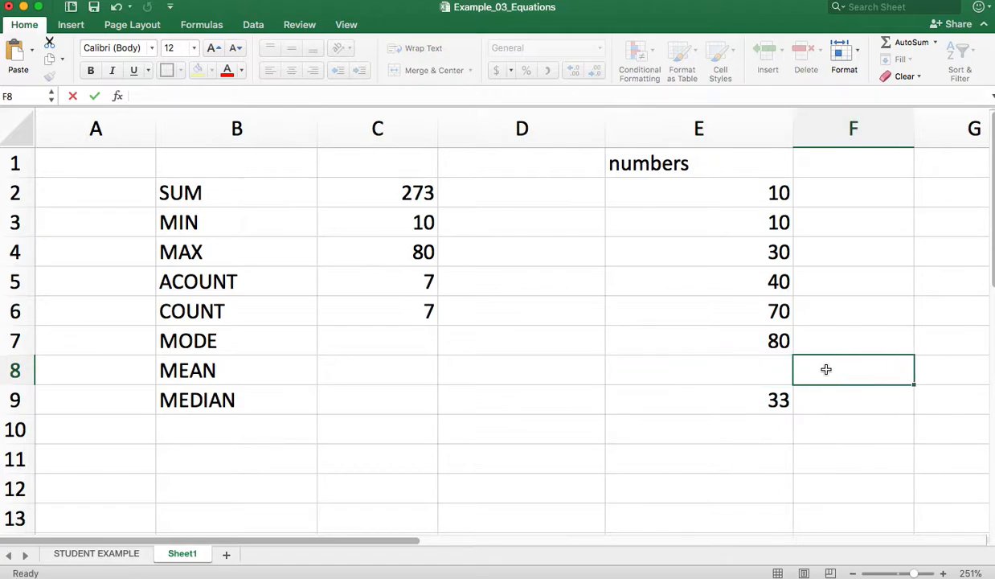
pyautogui.click(671, 339)
pyautogui.click(712, 366)
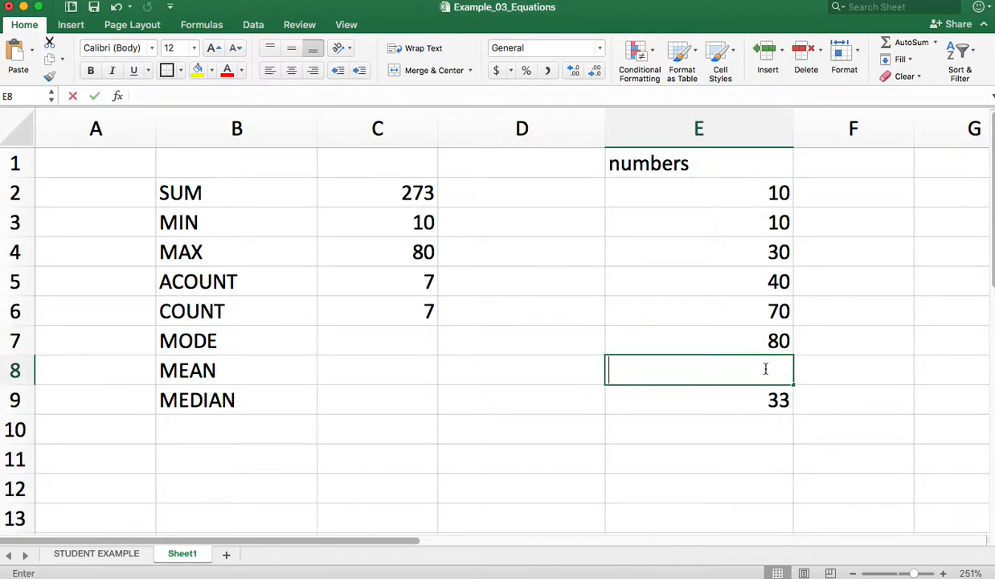
pyautogui.doubleClick(765, 368)
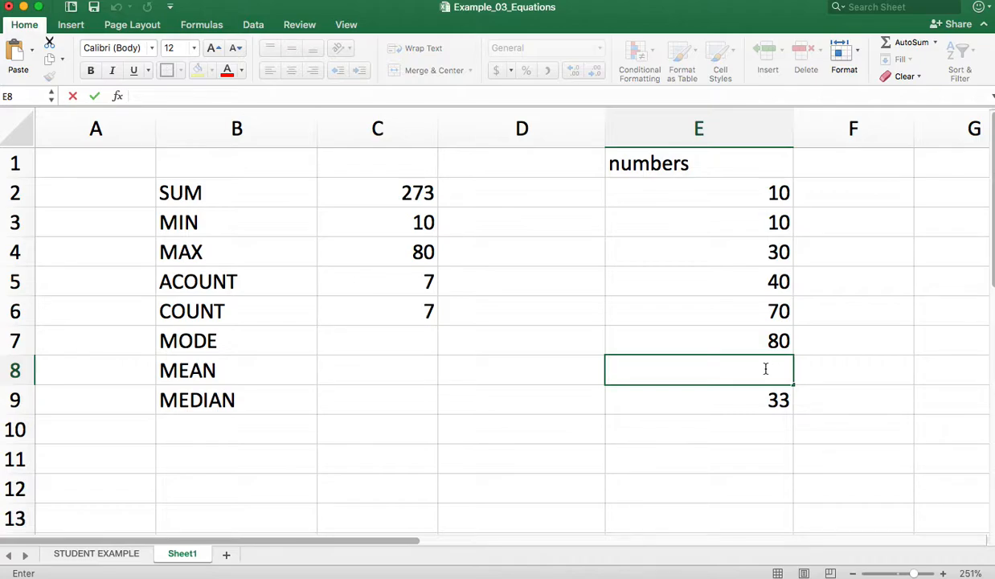
pyautogui.write('banana')
pyautogui.press('Return')
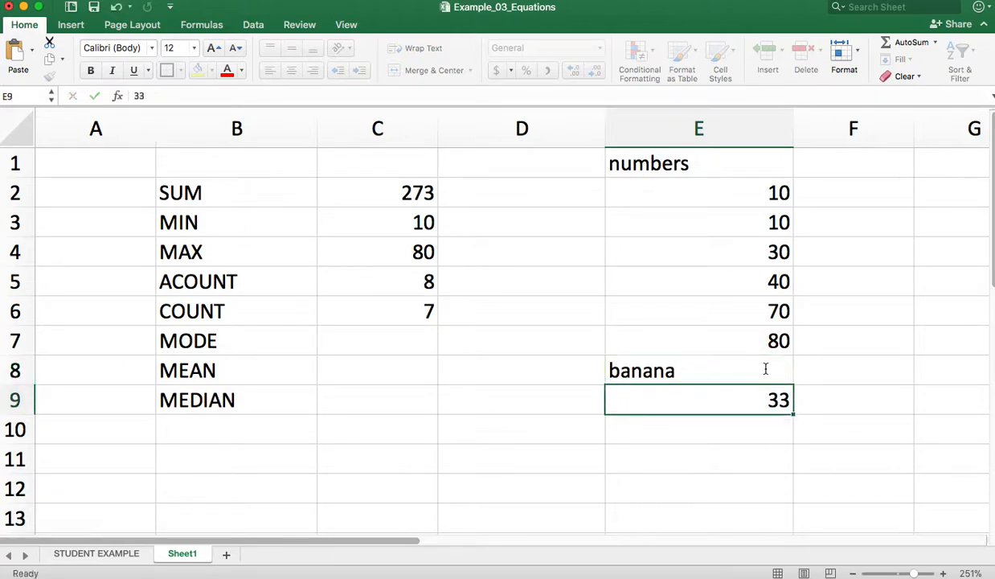
# Go through cells E2 to E9 one by one to compare what the two counting formulas in C5 and C6 include
pyautogui.click(243, 280)
pyautogui.click(697, 376)
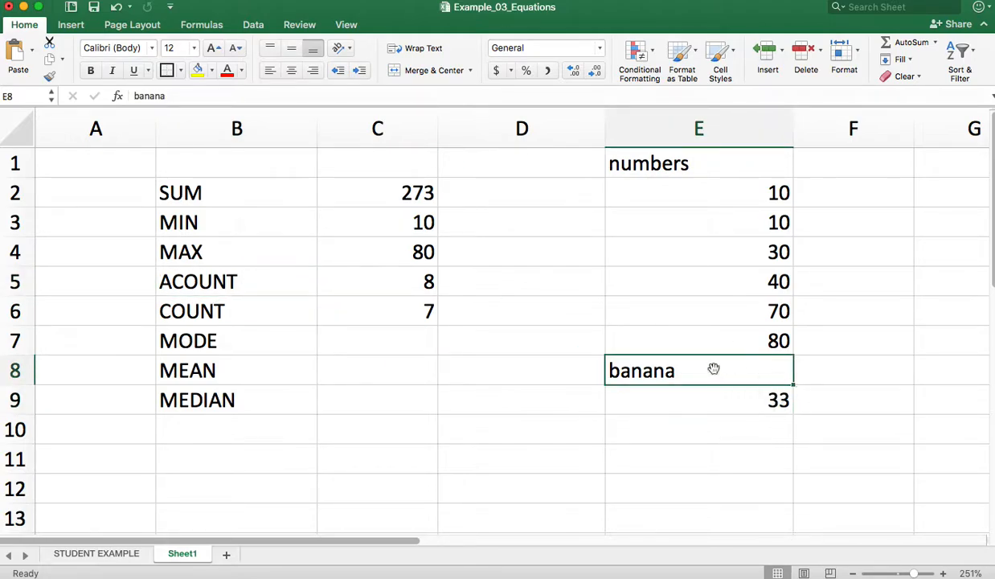
pyautogui.click(751, 194)
pyautogui.click(756, 219)
pyautogui.click(757, 254)
pyautogui.click(758, 281)
pyautogui.click(759, 311)
pyautogui.click(757, 344)
pyautogui.click(762, 371)
pyautogui.click(767, 395)
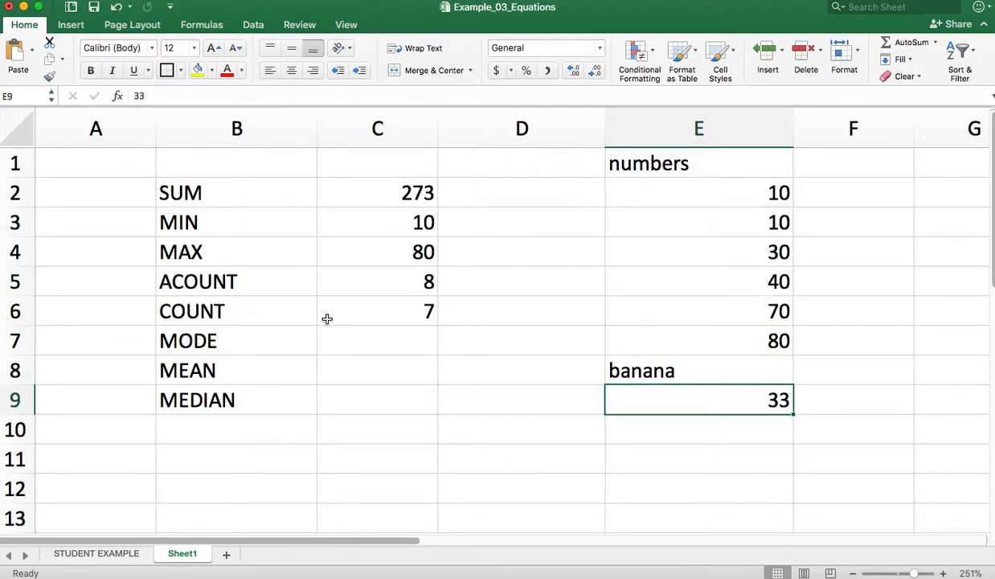
pyautogui.click(233, 311)
# Correct the label in cell B5 to COUNTA so it matches the function name
pyautogui.click(173, 281)
pyautogui.doubleClick(172, 281)
pyautogui.press('BackSpace')
pyautogui.write('A')
pyautogui.click(254, 309)
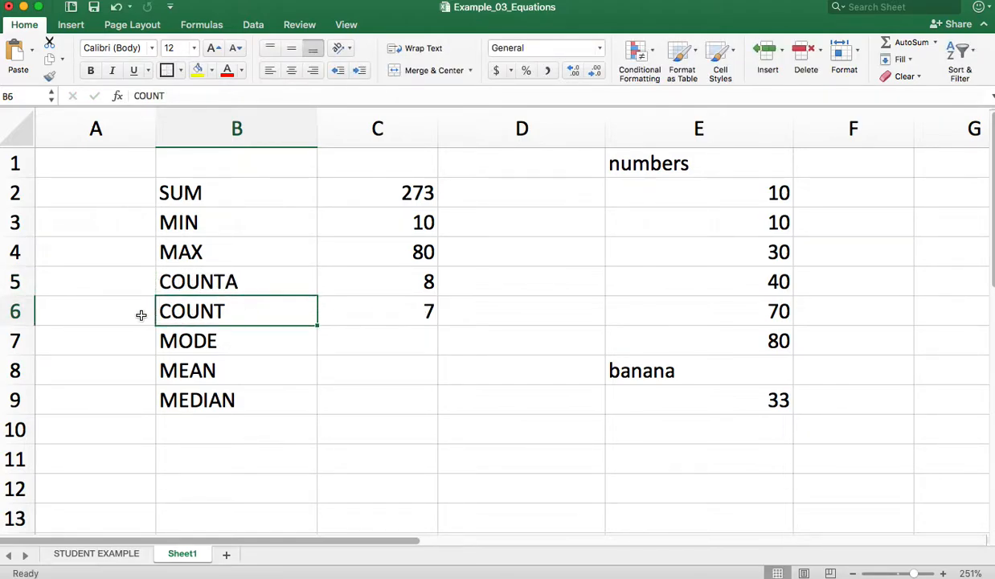
pyautogui.click(241, 281)
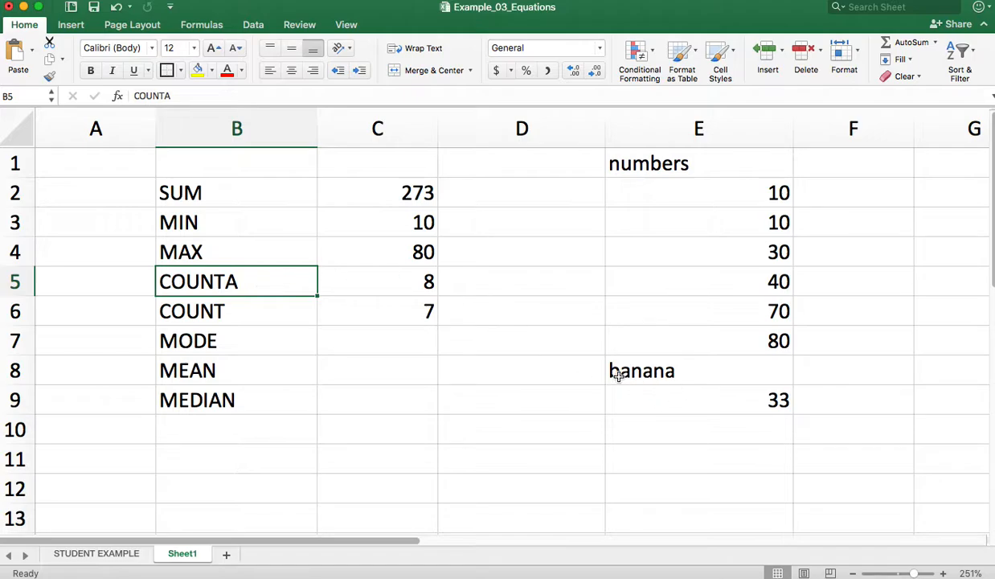
# Enter =MODE(E2:E9) in cell C7 to find the most frequent value in the numbers list
pyautogui.click(420, 337)
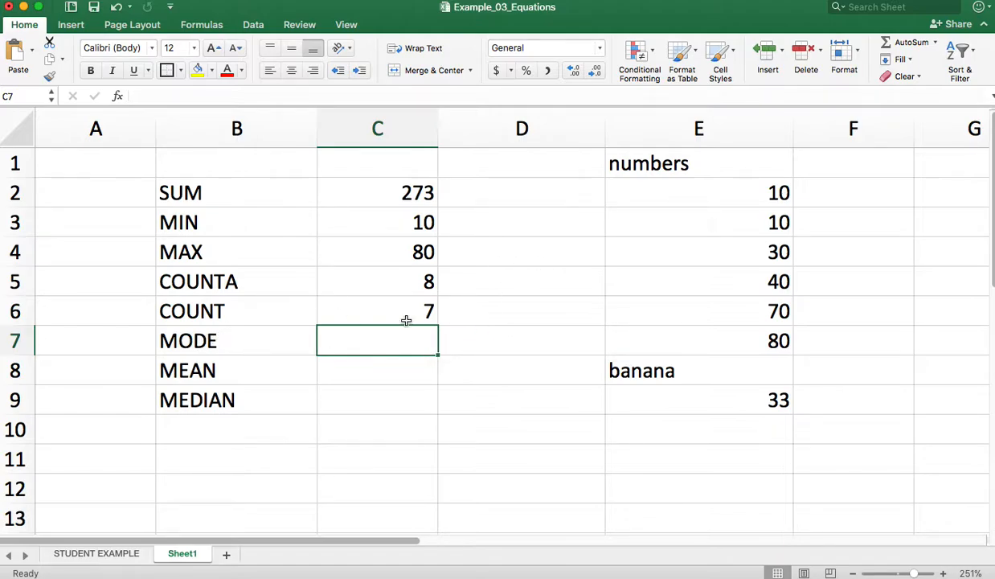
pyautogui.write('=MODE(')
pyautogui.click(744, 190)
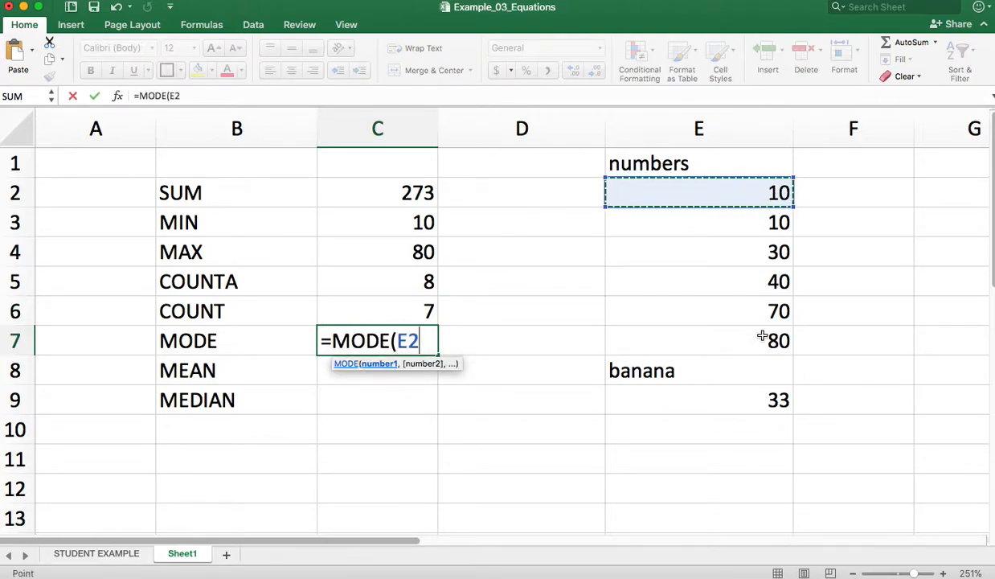
pyautogui.keyDown('shift'); pyautogui.click(758, 397); pyautogui.keyUp('shift')
pyautogui.write(')')
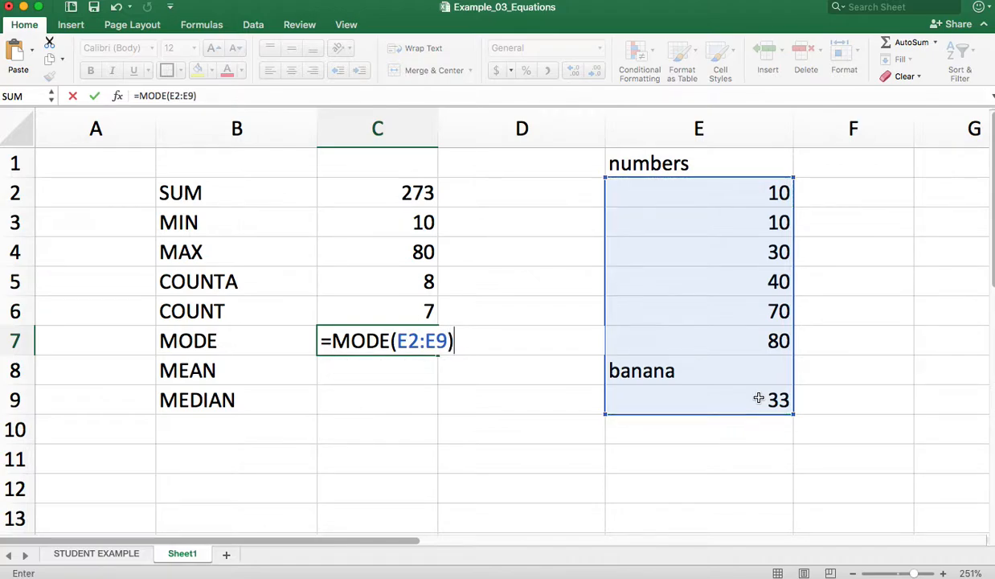
pyautogui.press('Return')
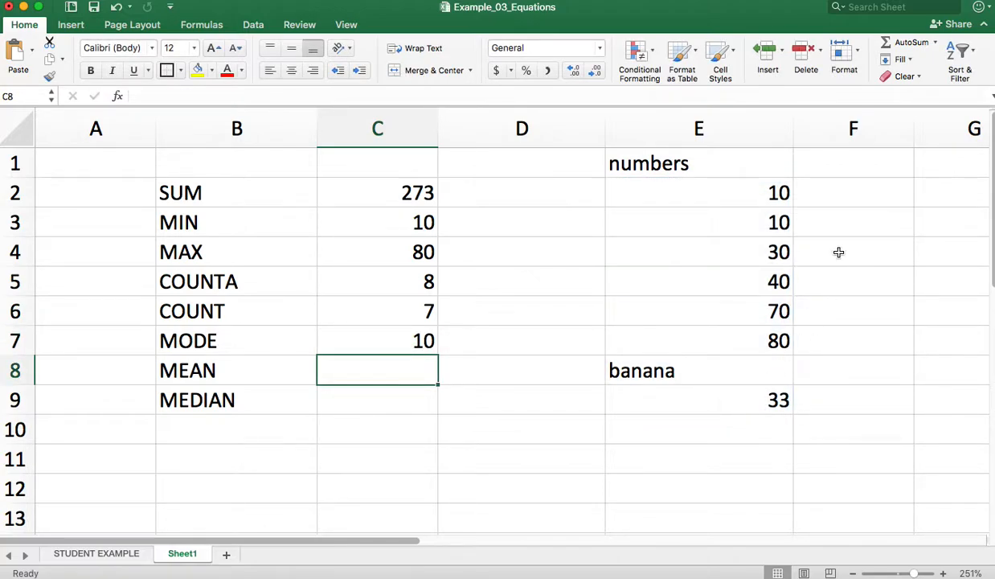
# Compare cells E2 and E3 in the numbers list to check the repeated value behind the mode
pyautogui.click(762, 195)
pyautogui.click(762, 217)
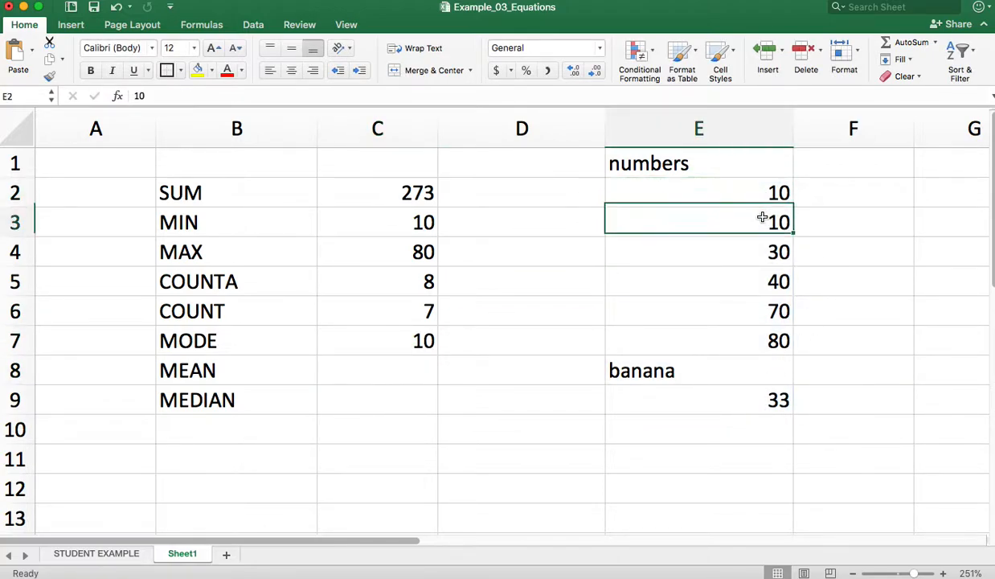
pyautogui.click(760, 196)
pyautogui.click(744, 218)
pyautogui.click(719, 186)
pyautogui.click(716, 221)
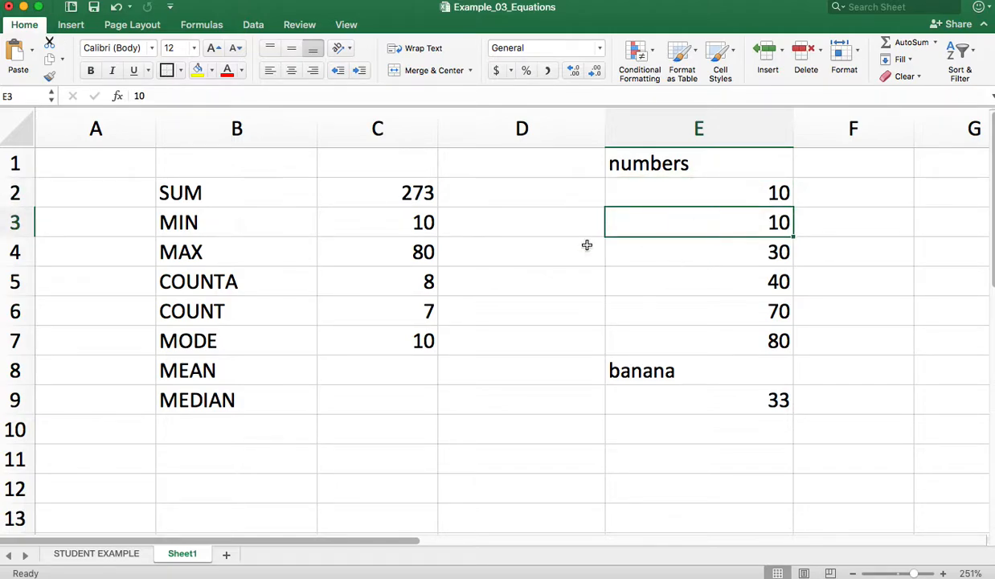
# Try MEAN and AVG as the function name for the mean formula in cell C8
pyautogui.click(361, 370)
pyautogui.write('=')
pyautogui.press('Escape')
pyautogui.write('=')
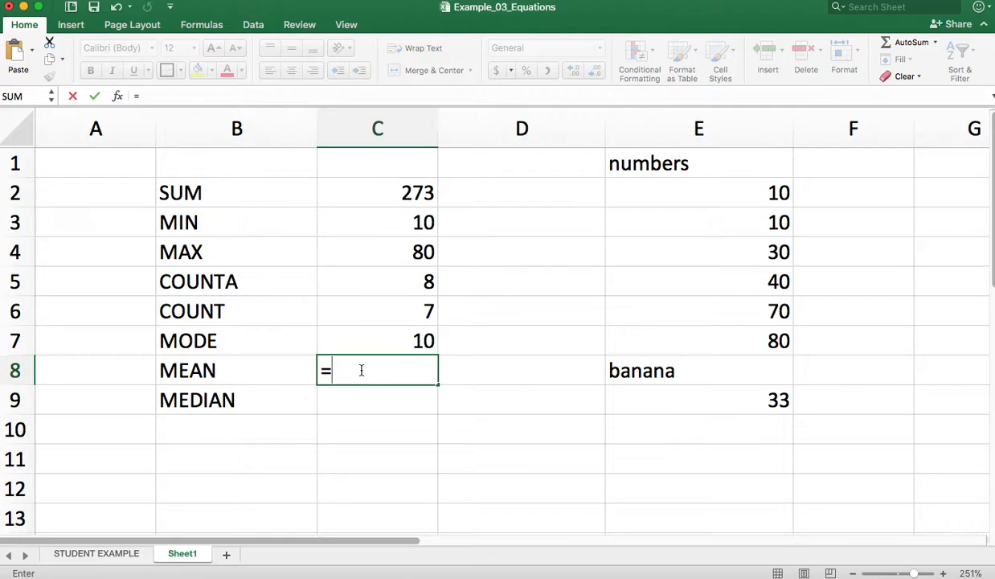
pyautogui.write('MEAN(')
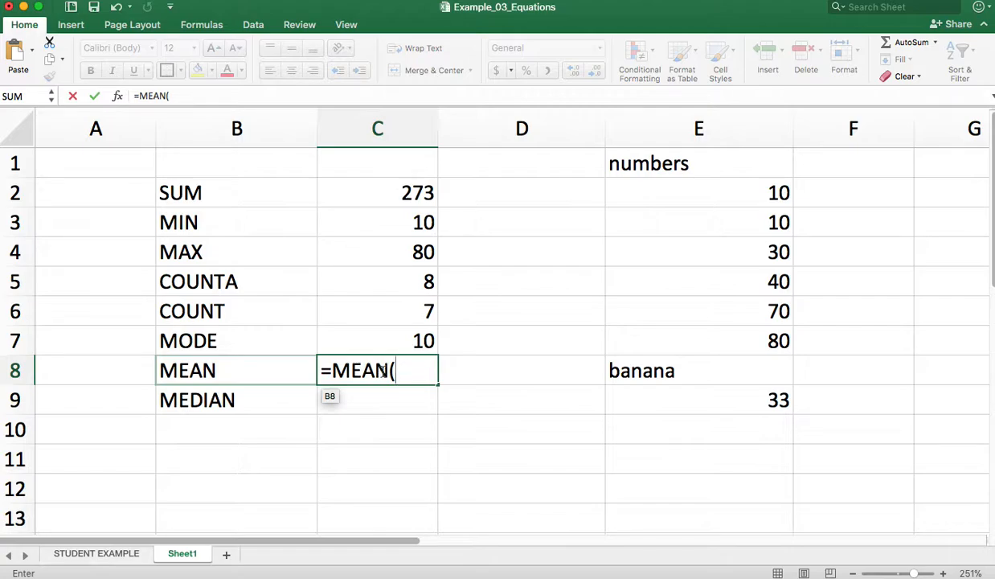
pyautogui.press('BackSpace')
pyautogui.press('BackSpace')
pyautogui.press('BackSpace')
pyautogui.press('BackSpace')
pyautogui.write('AVG')
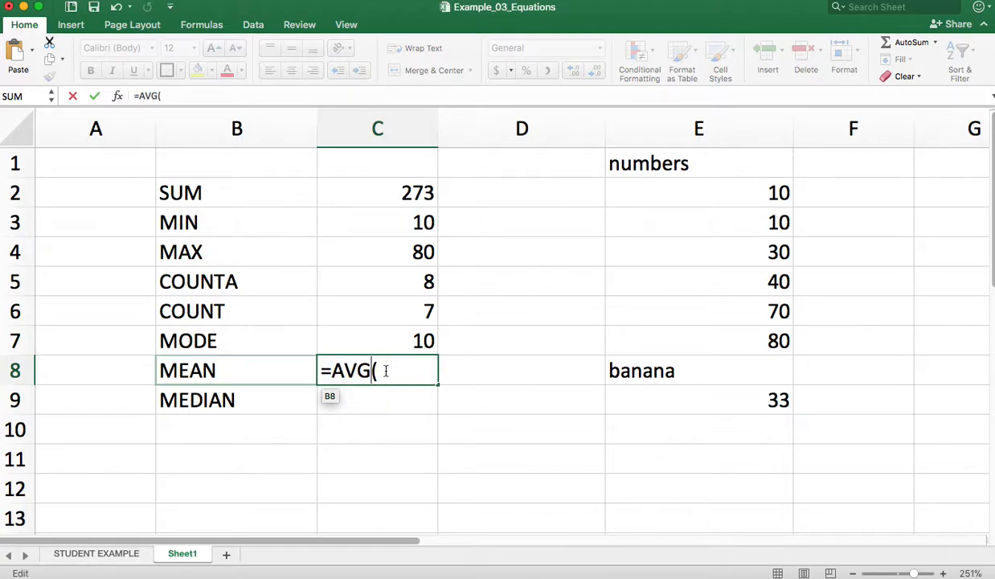
# Correct the function name in C8 and complete the formula as =AVERAGE(E2:E9)
pyautogui.press('BackSpace')
pyautogui.press('BackSpace')
pyautogui.press('BackSpace')
pyautogui.write('VERAG')
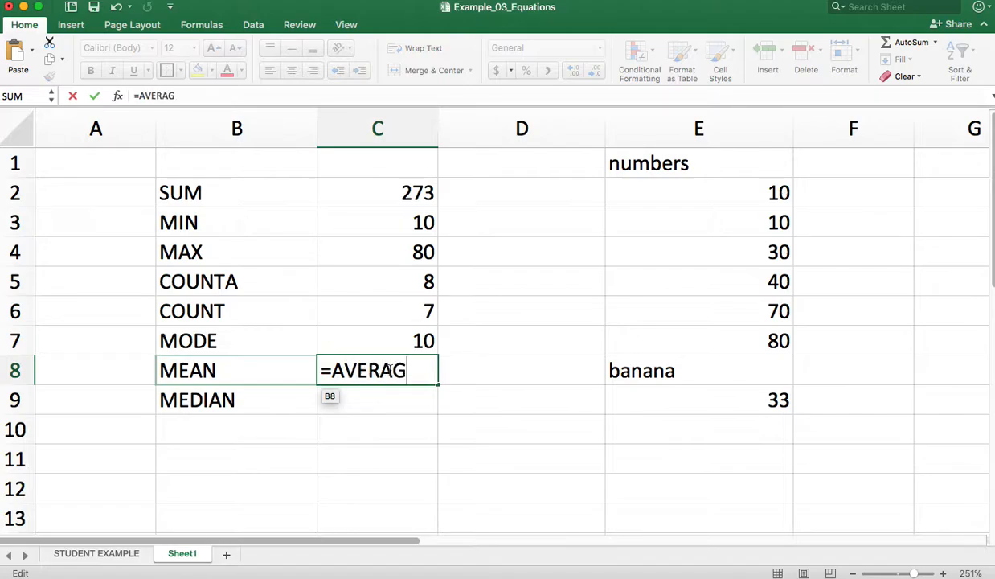
pyautogui.write('E(')
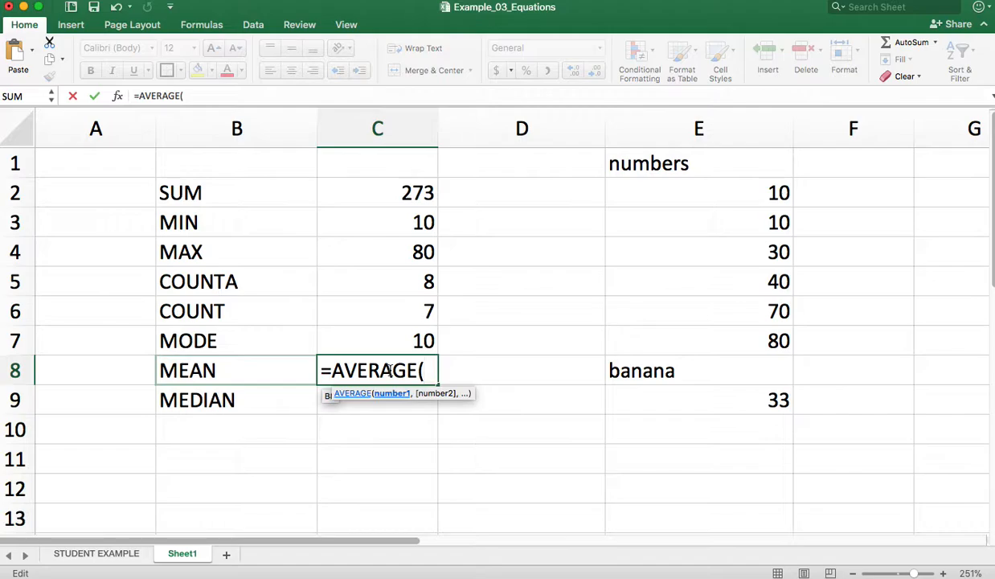
pyautogui.click(721, 190)
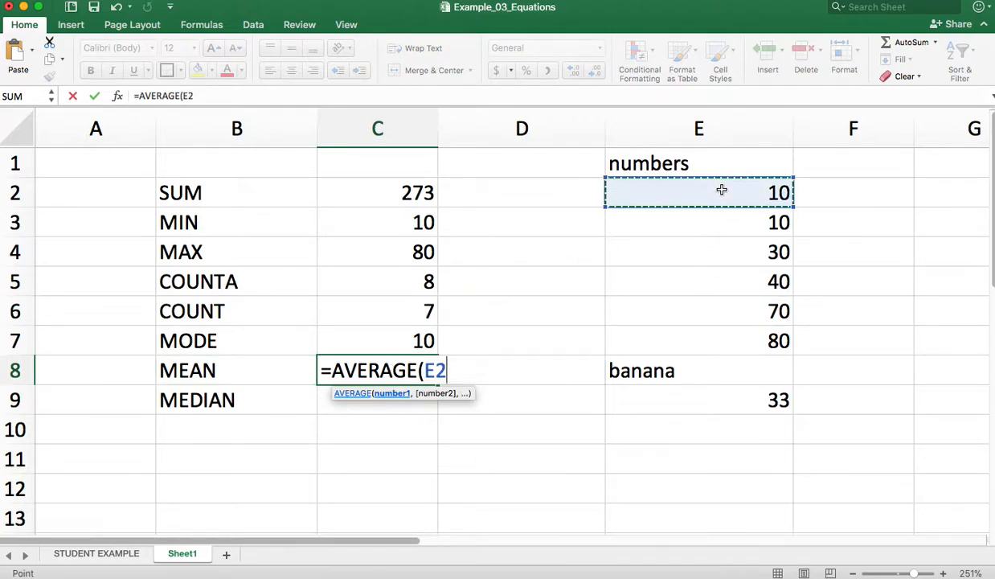
pyautogui.keyDown('shift'); pyautogui.click(708, 397); pyautogui.keyUp('shift')
pyautogui.write(')')
pyautogui.press('Return')
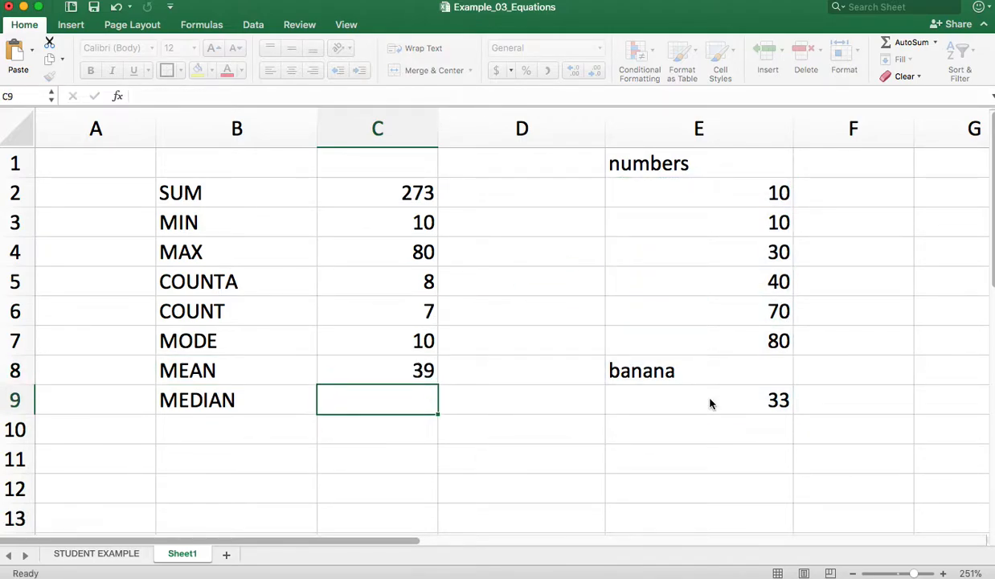
# Change the label in cell B8 to AVERAGE so it matches the function name
pyautogui.click(207, 368)
pyautogui.doubleClick(213, 369)
pyautogui.moveTo(215, 371); pyautogui.dragTo(160, 370)
pyautogui.write('AVEREGAE')
pyautogui.press('BackSpace')
pyautogui.press('BackSpace')
pyautogui.write('E')
pyautogui.press('BackSpace')
pyautogui.press('BackSpace')
pyautogui.press('BackSpace')
pyautogui.write('AGE')
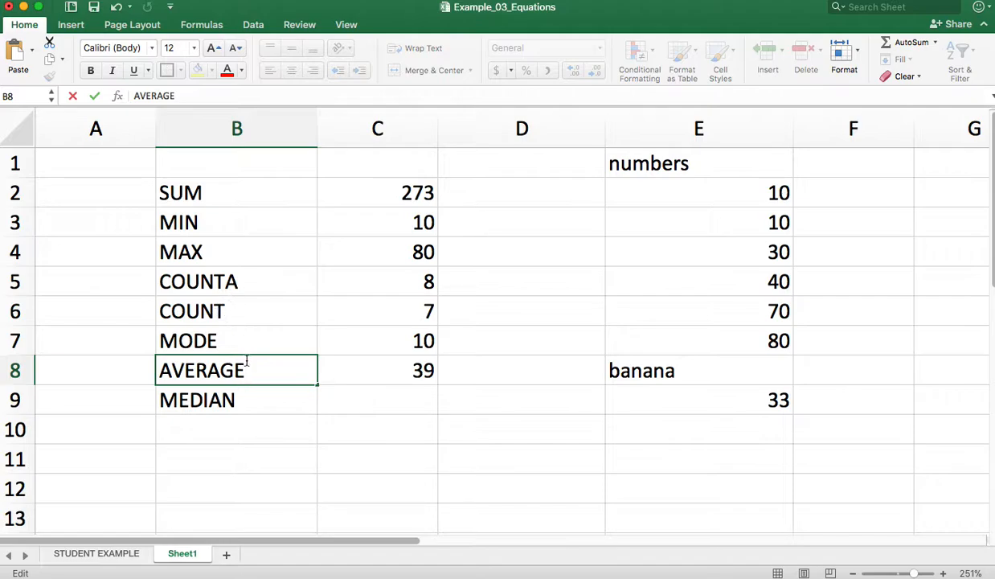
pyautogui.click(269, 394)
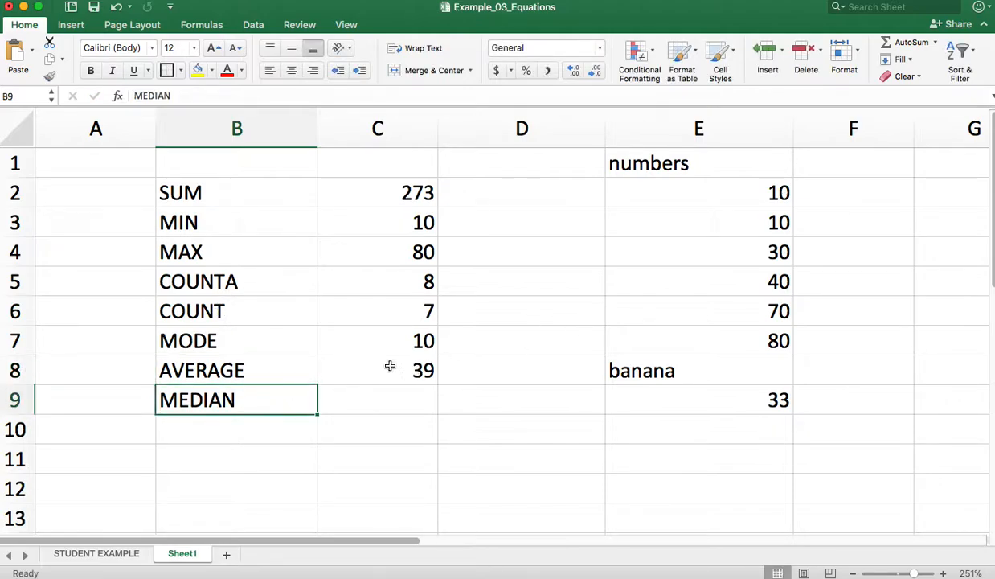
# Enter =MEDIAN(E2:E9) in cell C9 to calculate the median of the numbers list
pyautogui.click(409, 402)
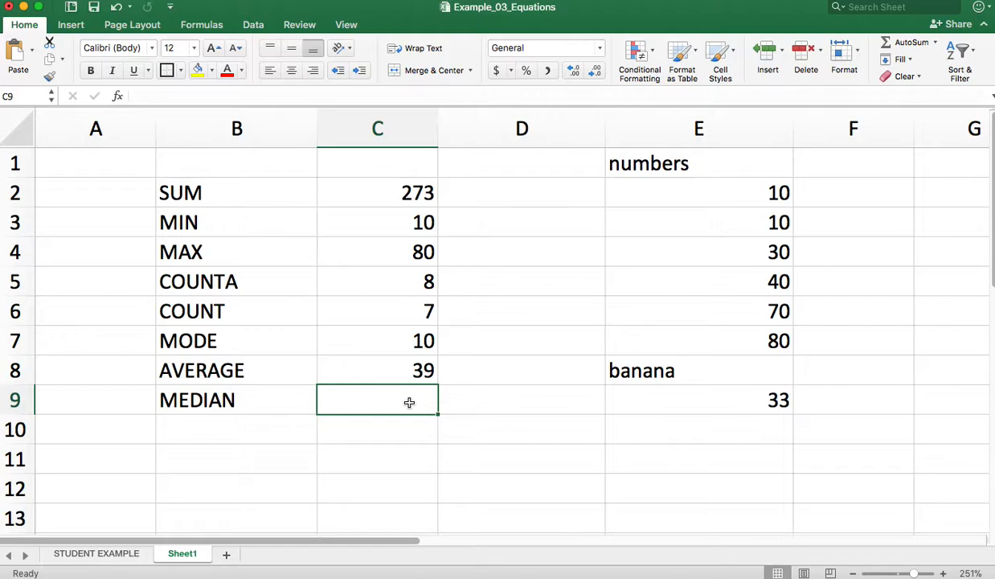
pyautogui.write('=MEDIA')
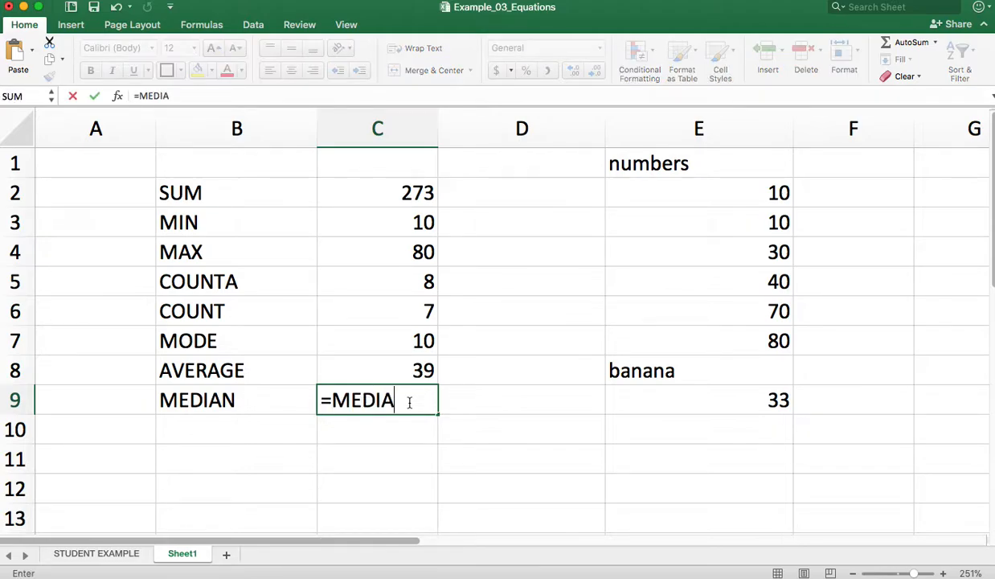
pyautogui.write('N(')
pyautogui.click(768, 193)
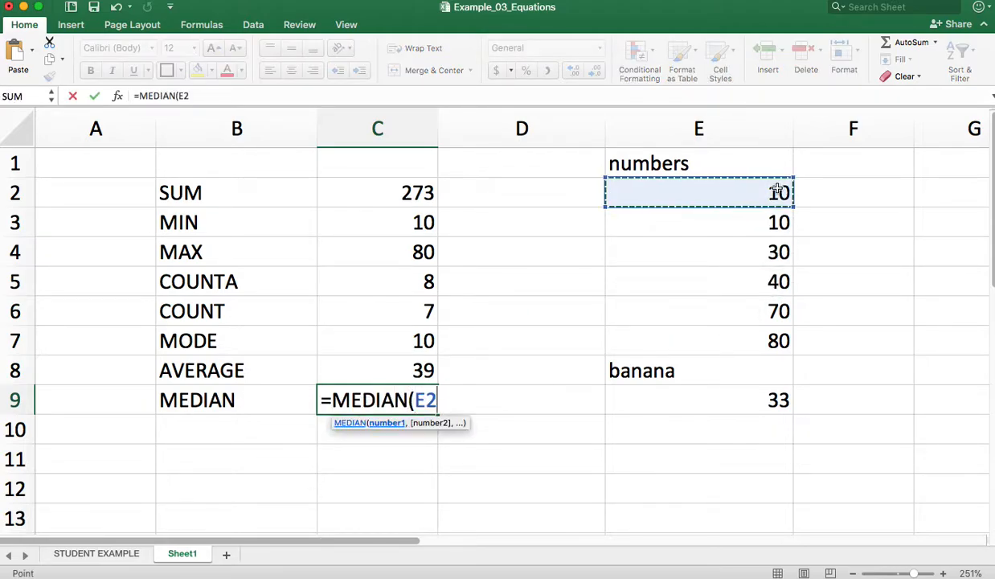
pyautogui.keyDown('shift'); pyautogui.click(740, 400); pyautogui.keyUp('shift')
pyautogui.write(')')
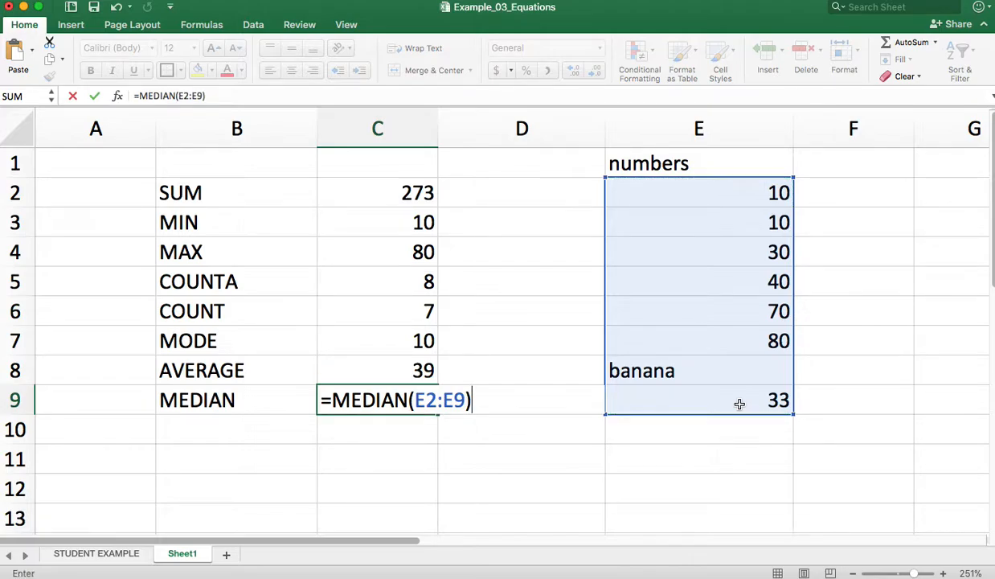
pyautogui.press('Return')
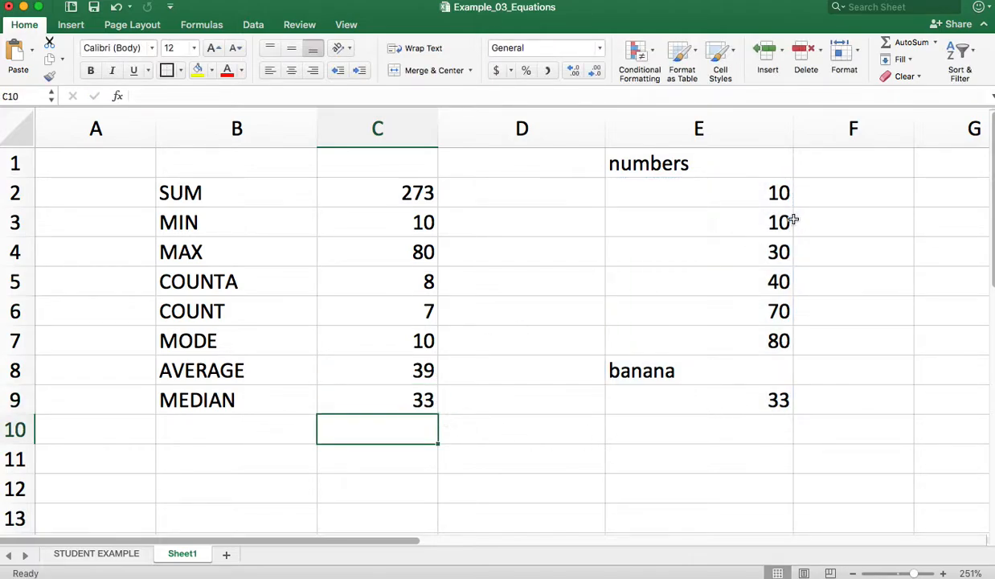
# Check the median against cell E9 and review several of the statistics formulas in column C
pyautogui.click(779, 402)
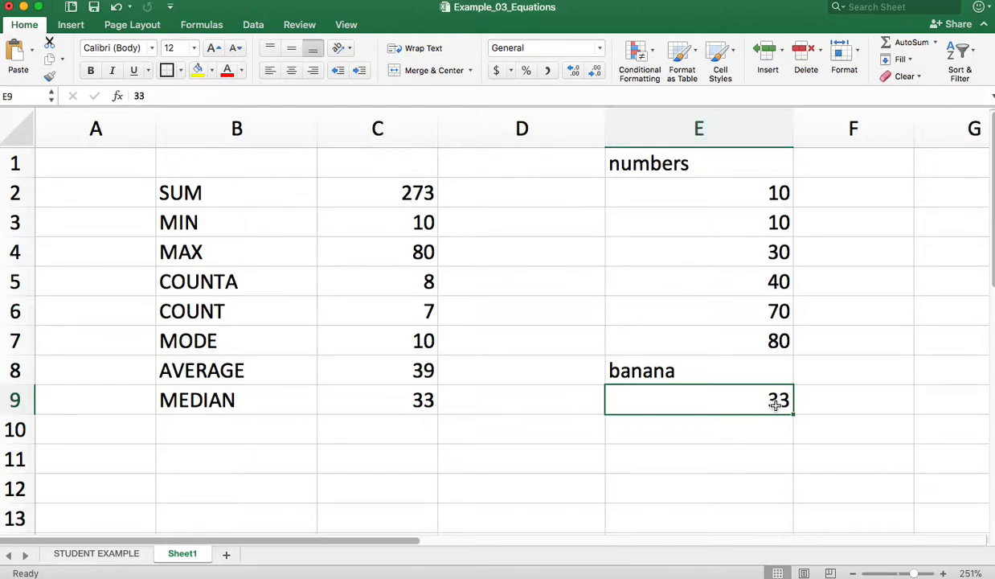
pyautogui.click(418, 389)
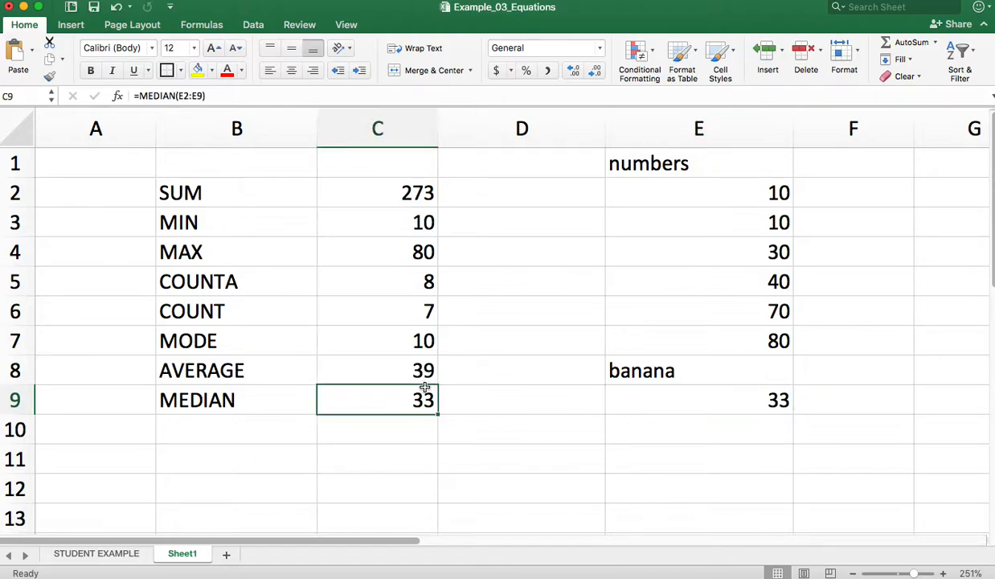
pyautogui.click(390, 342)
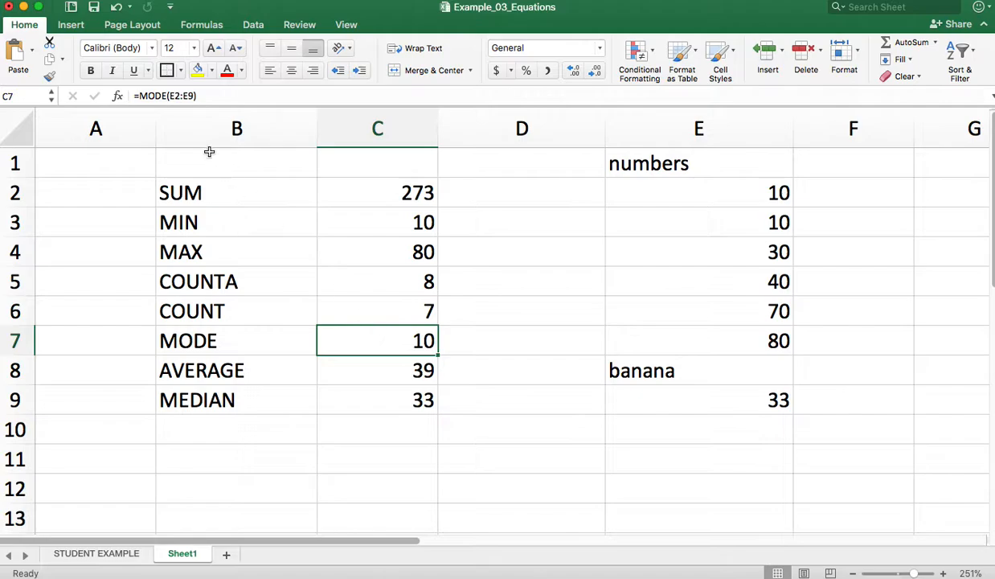
pyautogui.click(368, 365)
pyautogui.click(404, 285)
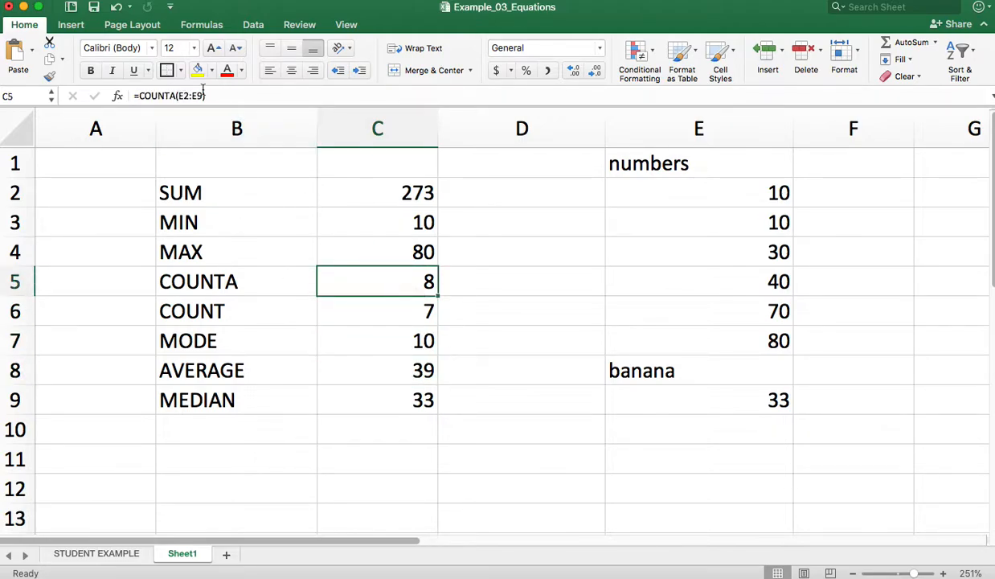
pyautogui.click(375, 200)
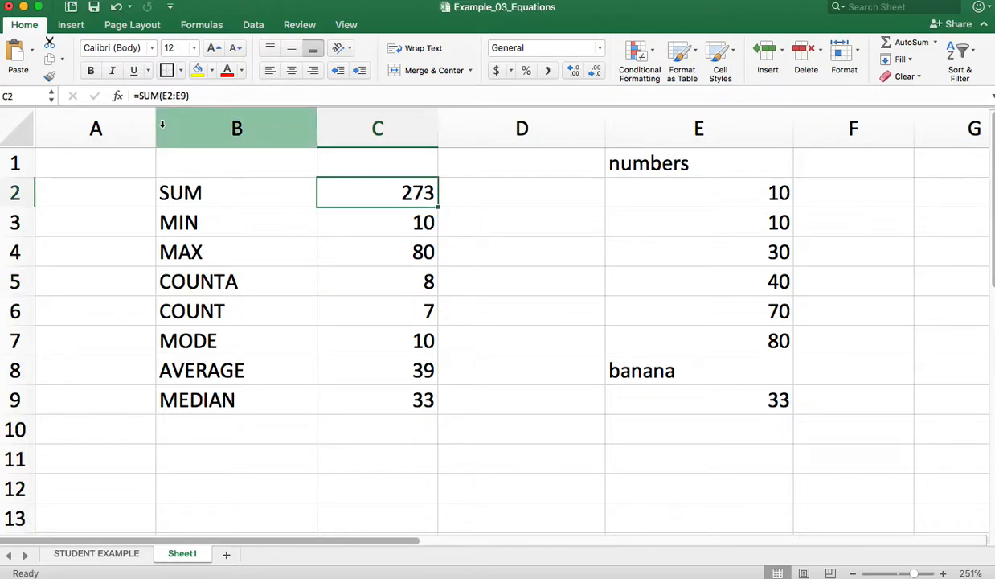
pyautogui.click(368, 258)
pyautogui.click(370, 224)
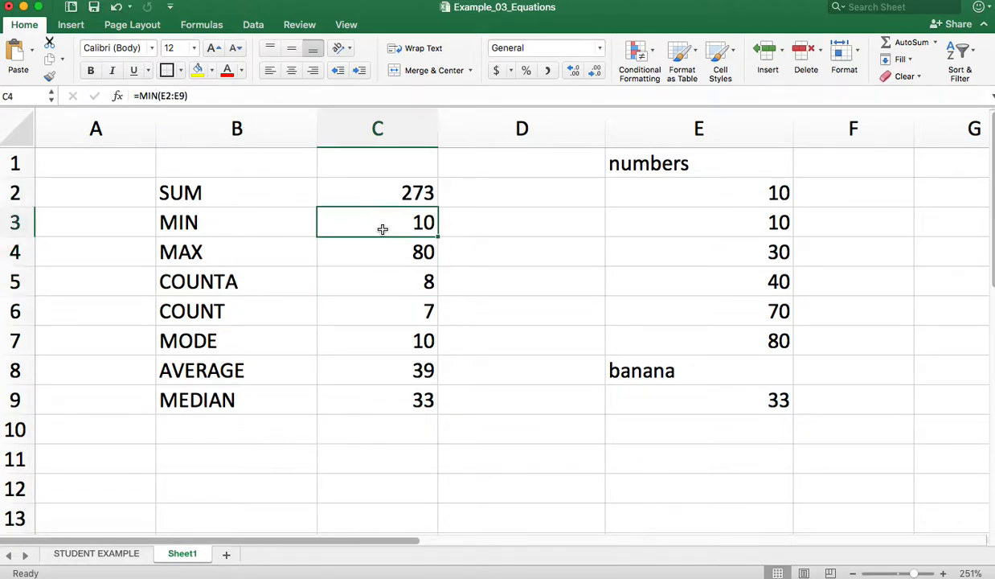
pyautogui.click(535, 459)
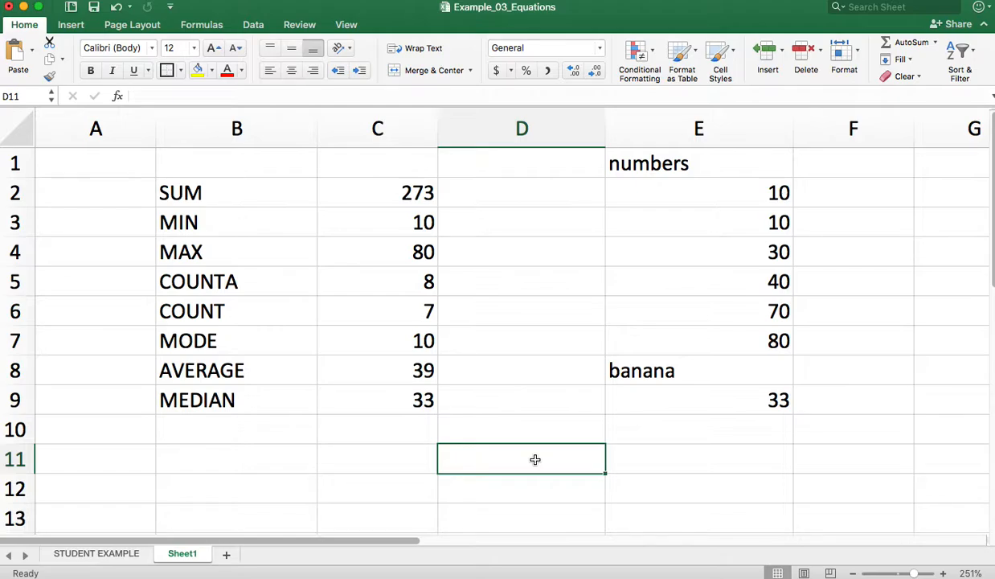
# Look through the income statement and 5 Year Forecast tables on the STUDENT EXAMPLE sheet
pyautogui.click(115, 560)
pyautogui.scroll(-3, 382, 355)
pyautogui.scroll(3, 402, 344)
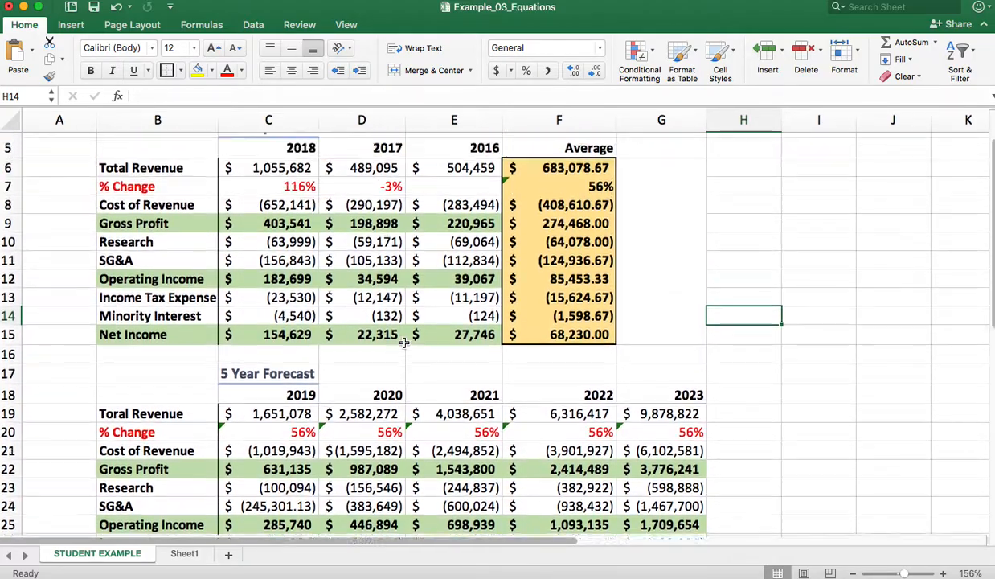
pyautogui.scroll(-5, 404, 344)
pyautogui.scroll(5, 403, 343)
pyautogui.scroll(2, 403, 343)
pyautogui.scroll(-3, 403, 343)
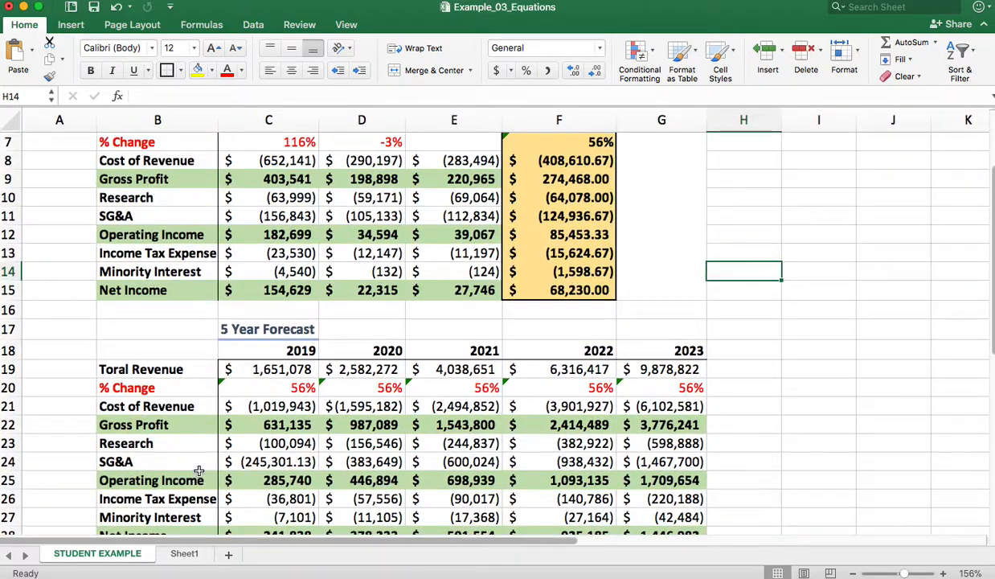
# Return to Sheet1 and go through cells C2 to C9 to examine the range each formula references
pyautogui.click(184, 553)
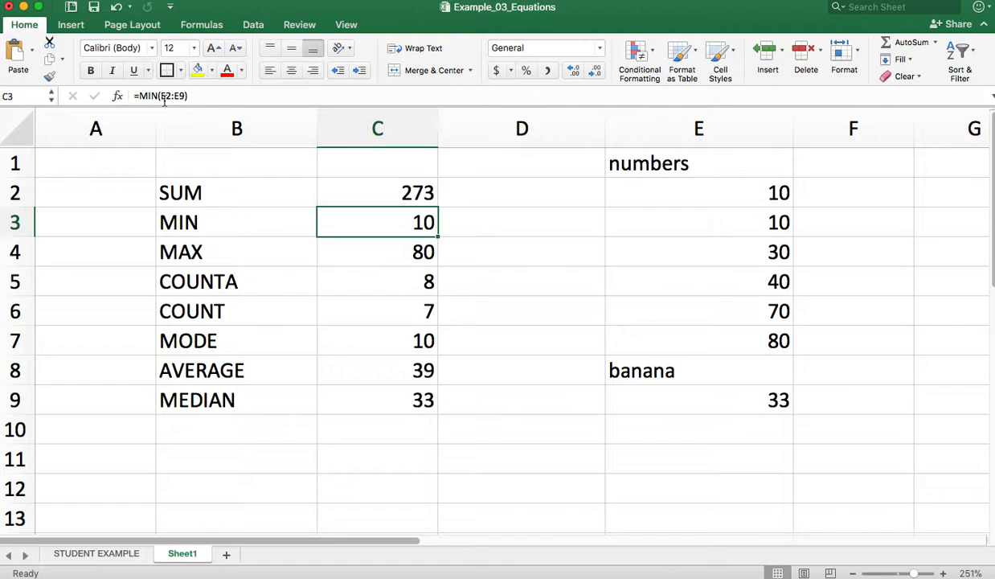
pyautogui.click(406, 317)
pyautogui.click(412, 371)
pyautogui.click(408, 391)
pyautogui.click(408, 341)
pyautogui.click(408, 277)
pyautogui.click(408, 247)
pyautogui.click(406, 219)
pyautogui.click(407, 193)
pyautogui.click(407, 270)
# Change the value in cell E4 to 34 to test how the statistics recalculate
pyautogui.doubleClick(777, 250)
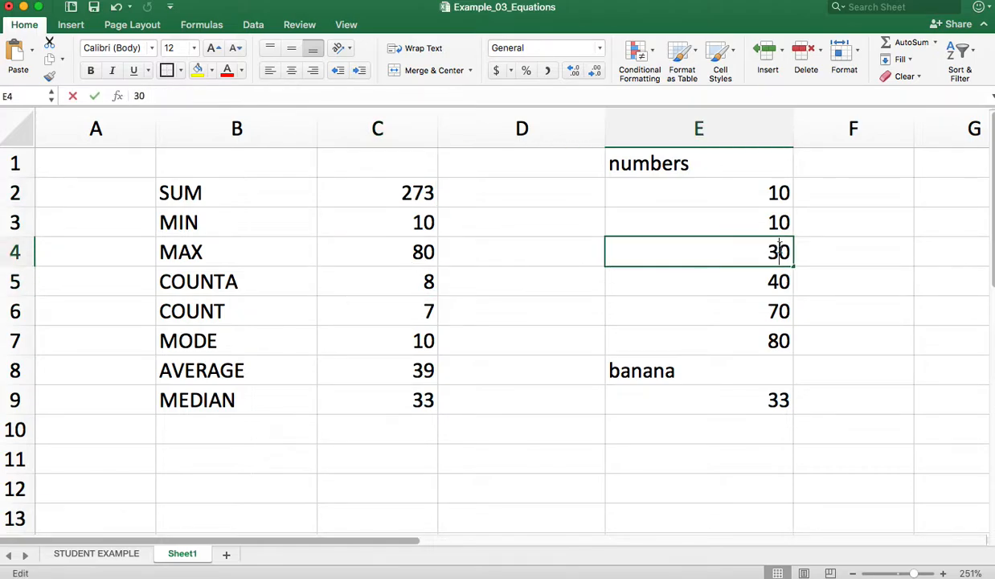
pyautogui.moveTo(790, 252); pyautogui.dragTo(775, 252)
pyautogui.write('4')
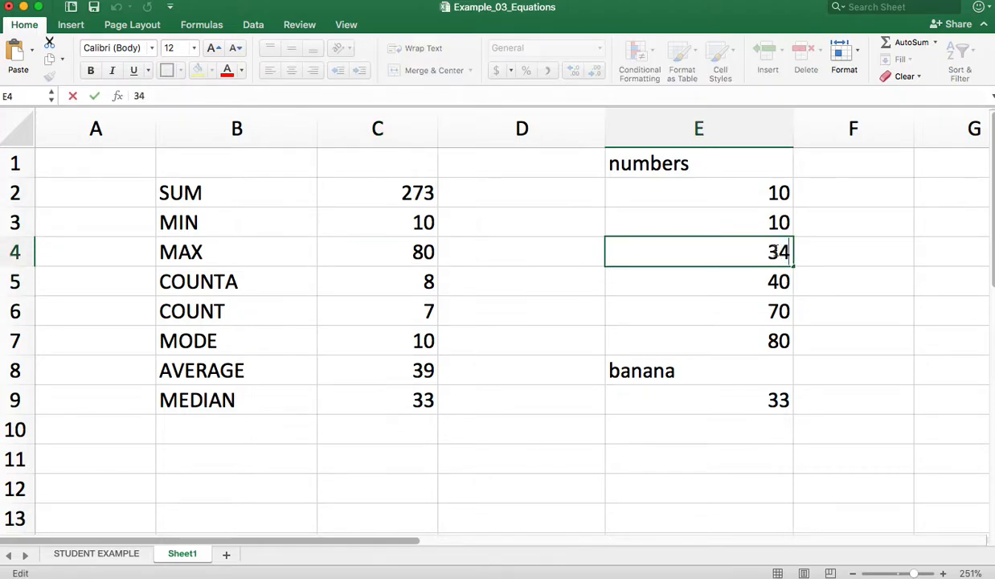
pyautogui.press('Return')
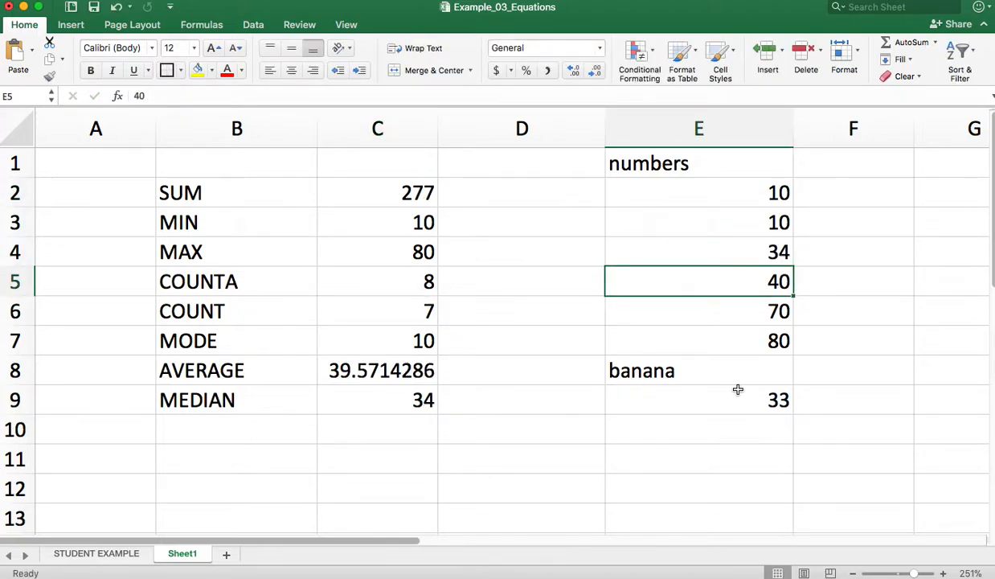
# Change the value in cell E6 to 83 to test the recalculation with a larger number
pyautogui.doubleClick(772, 315)
pyautogui.press('BackSpace')
pyautogui.press('BackSpace')
pyautogui.write('83')
pyautogui.press('Return')
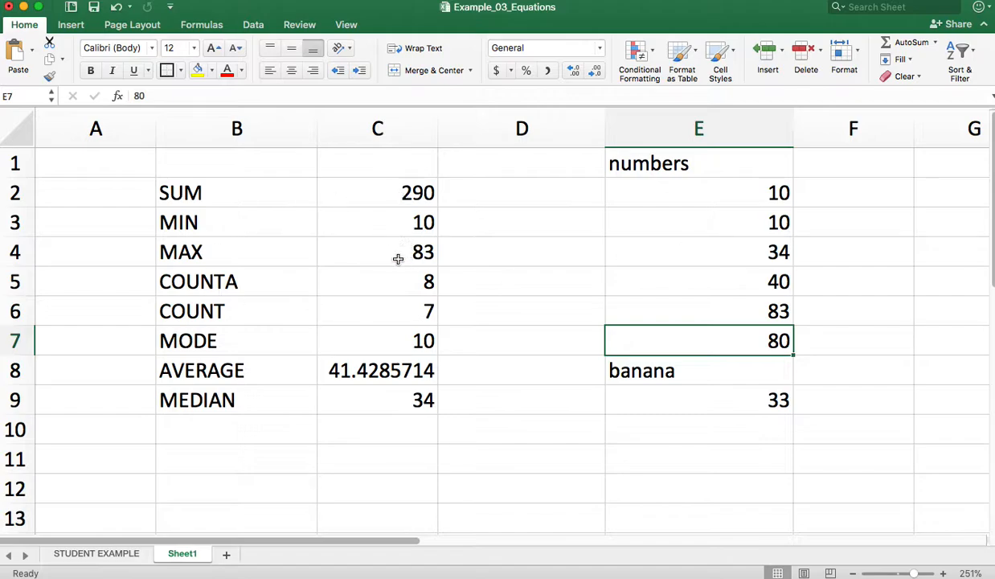
pyautogui.click(771, 230)
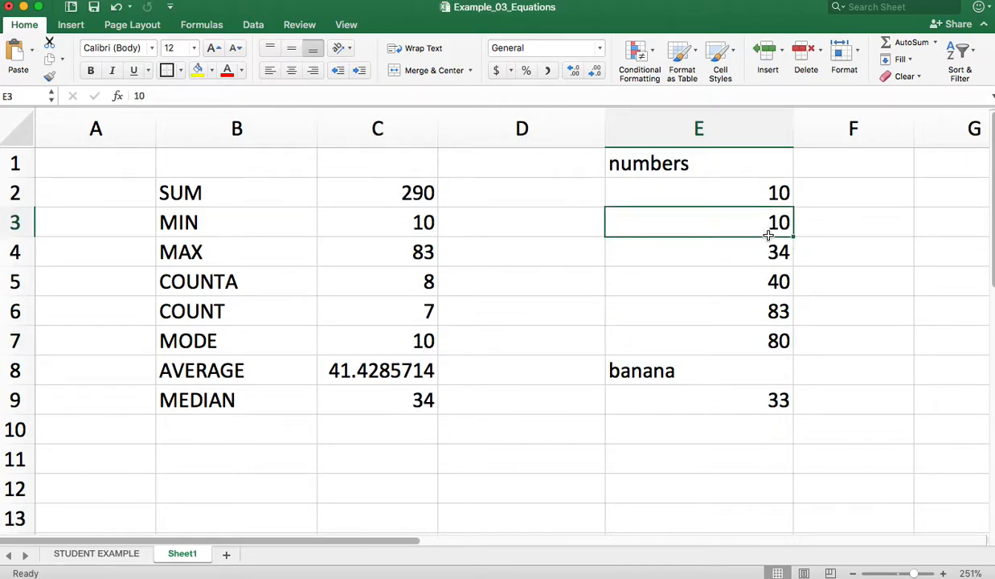
# Clear the banana entry in cell E8 to test how the COUNTA formula recalculates
pyautogui.click(689, 378)
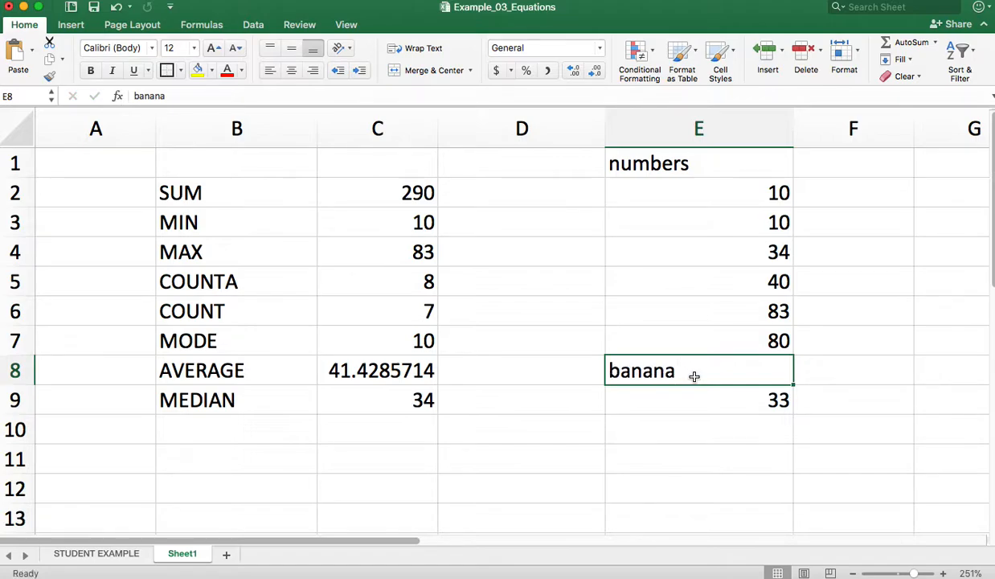
pyautogui.press('Delete')
pyautogui.press('Return')
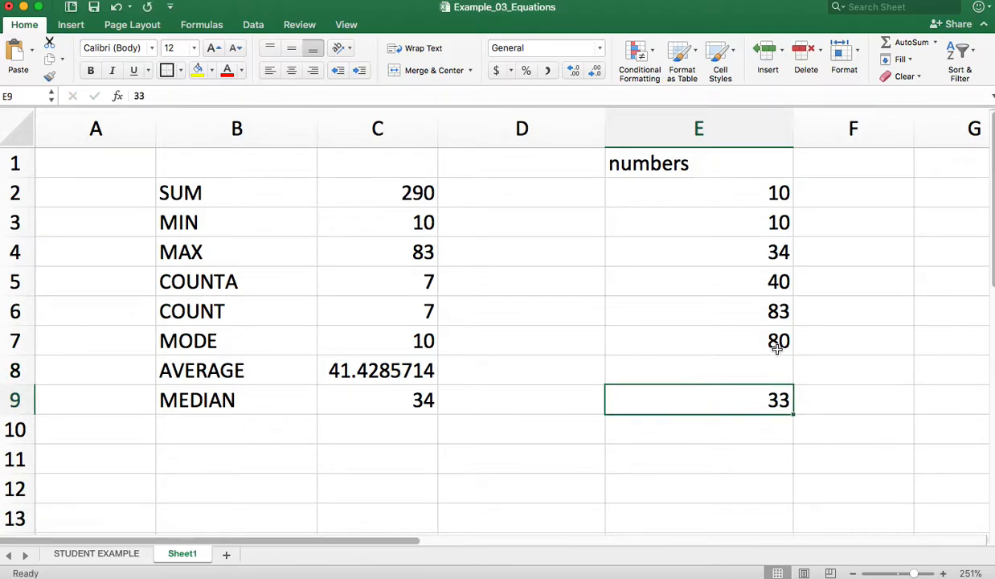
# Change the value in cell E3 to 40 to test how the mode recalculates
pyautogui.click(778, 216)
pyautogui.write('0')
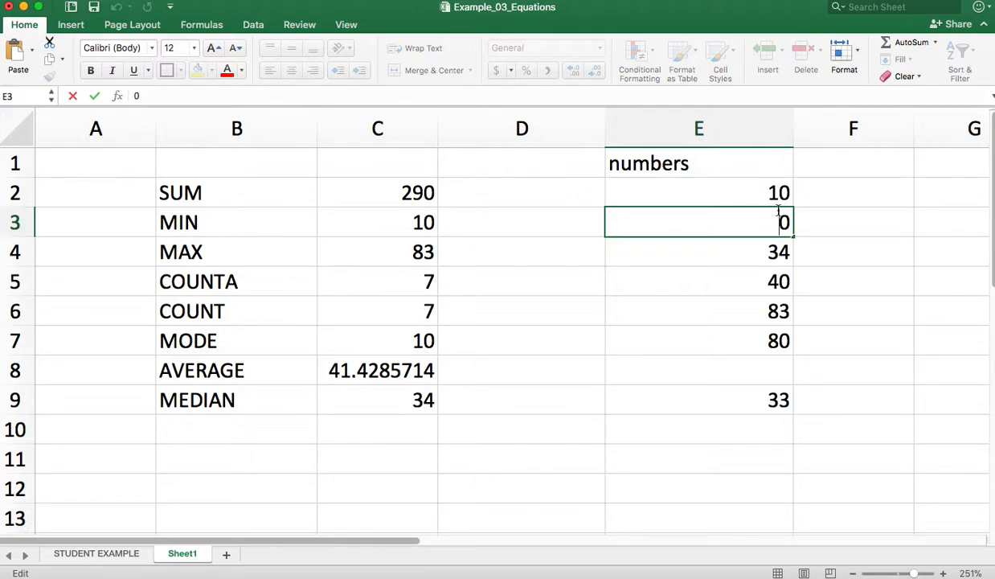
pyautogui.write('4')
pyautogui.press('Return')
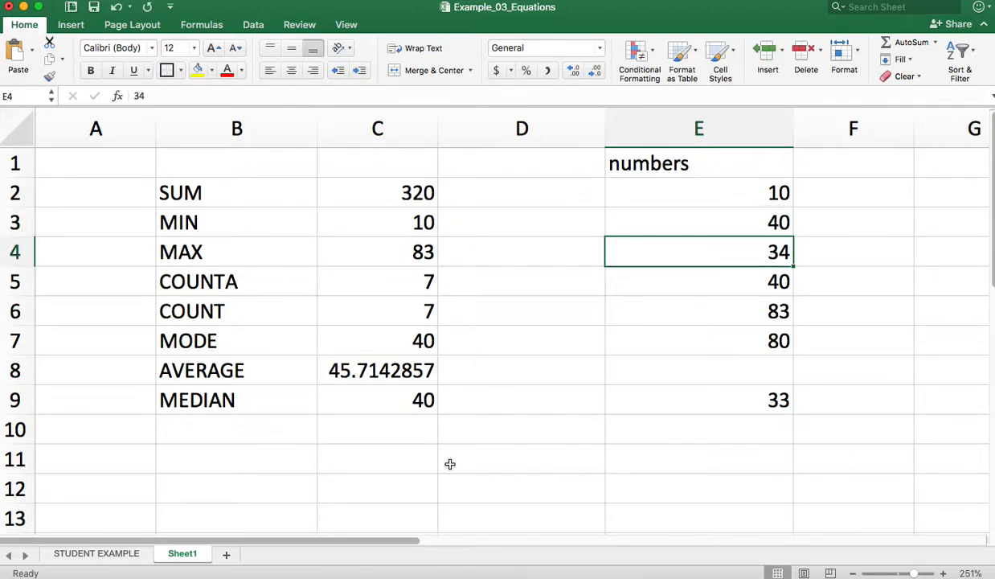
# Change the value in cell E3 to 20 so that no number in the list repeats
pyautogui.doubleClick(778, 223)
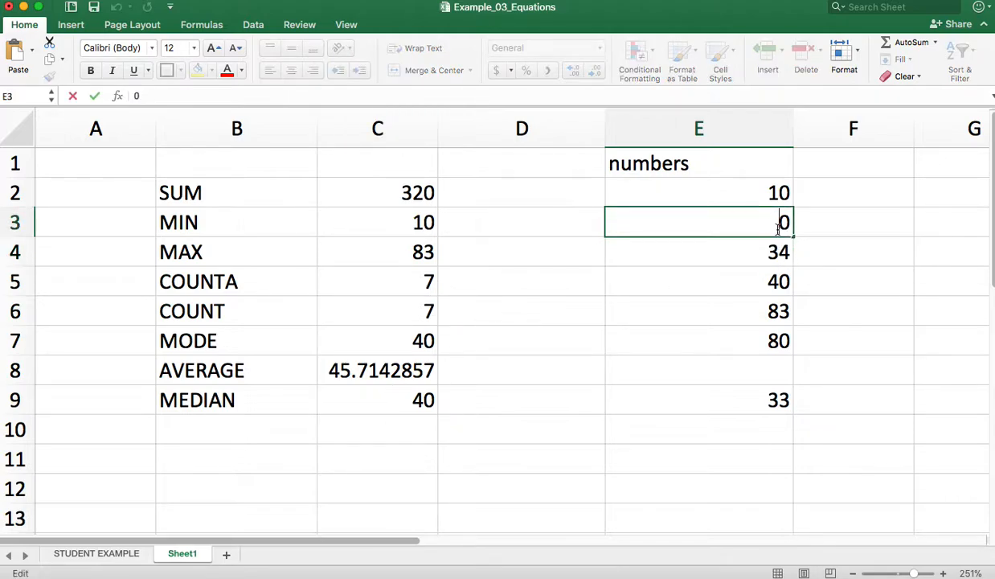
pyautogui.write('2')
pyautogui.press('Return')
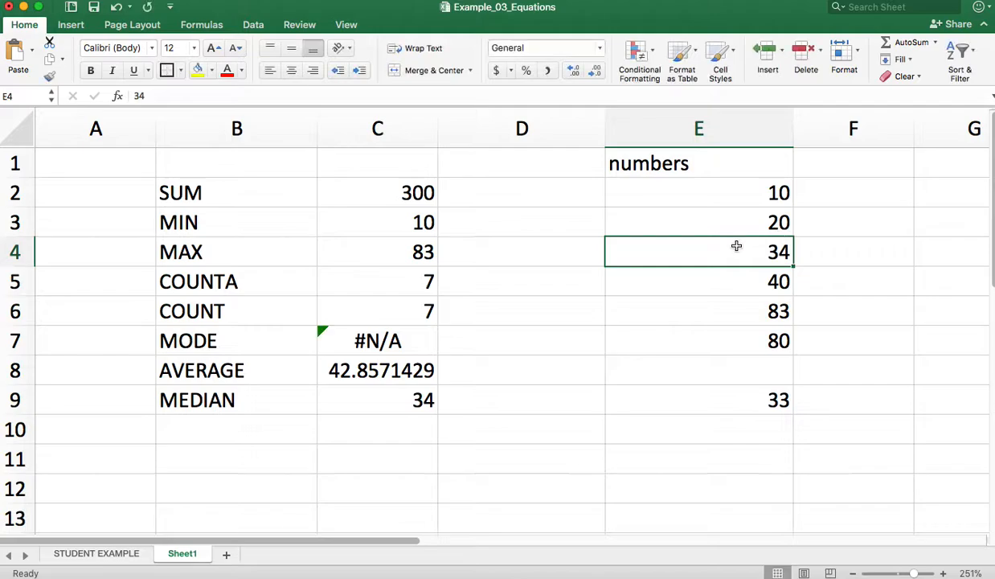
# Check the MODE formula in cell C7 and make column C too narrow for its multi-digit values
pyautogui.click(329, 341)
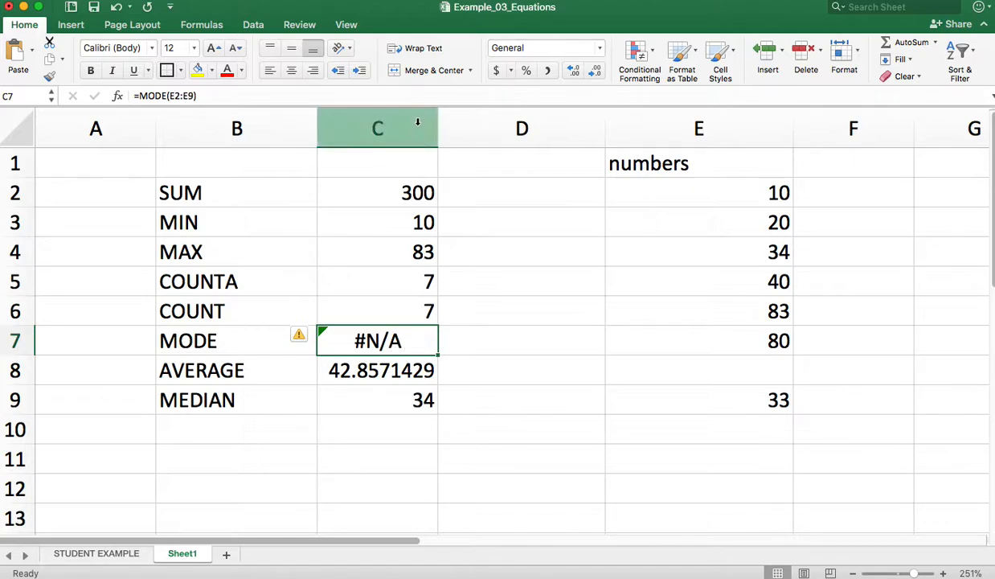
pyautogui.moveTo(437, 118); pyautogui.dragTo(339, 121)
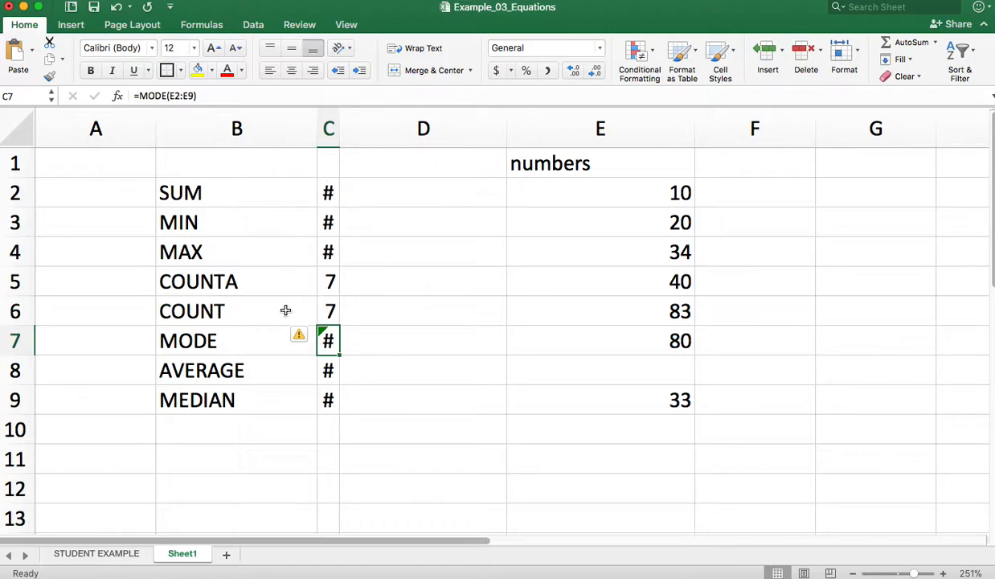
# Narrow column F on the STUDENT EXAMPLE sheet, auto-fit it to its contents, and return to Sheet1
pyautogui.click(96, 553)
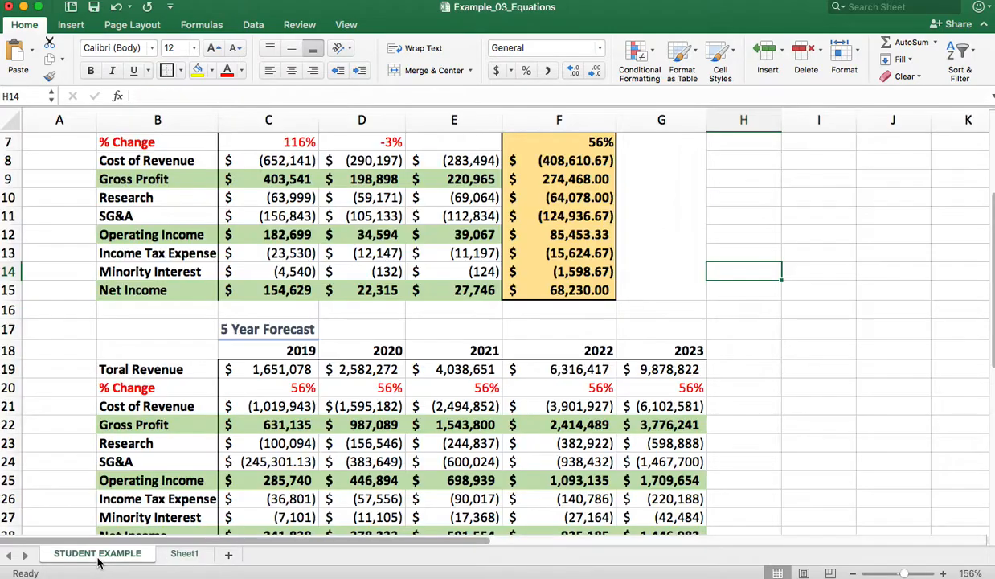
pyautogui.moveTo(684, 119); pyautogui.dragTo(575, 119)
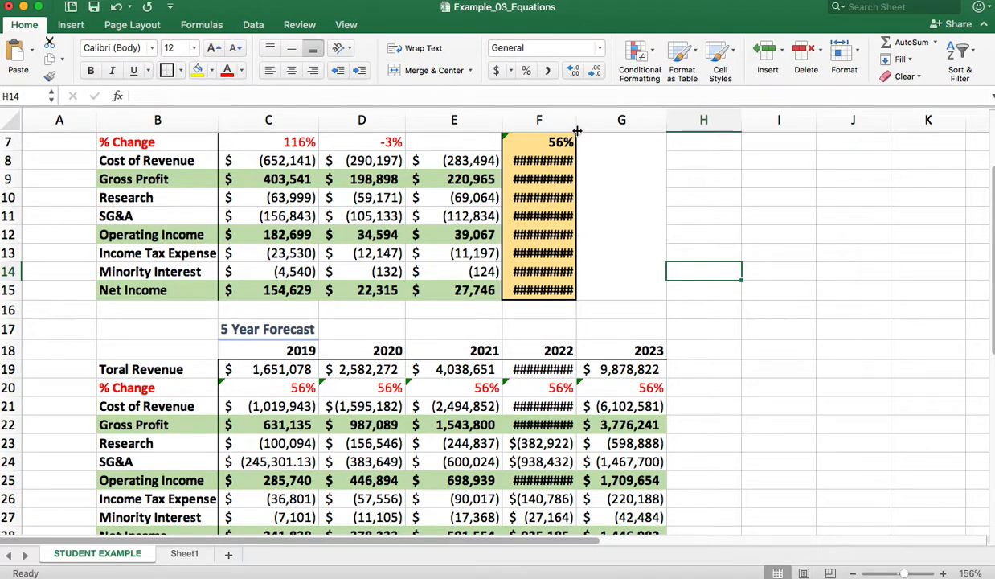
pyautogui.moveTo(575, 122); pyautogui.dragTo(524, 119)
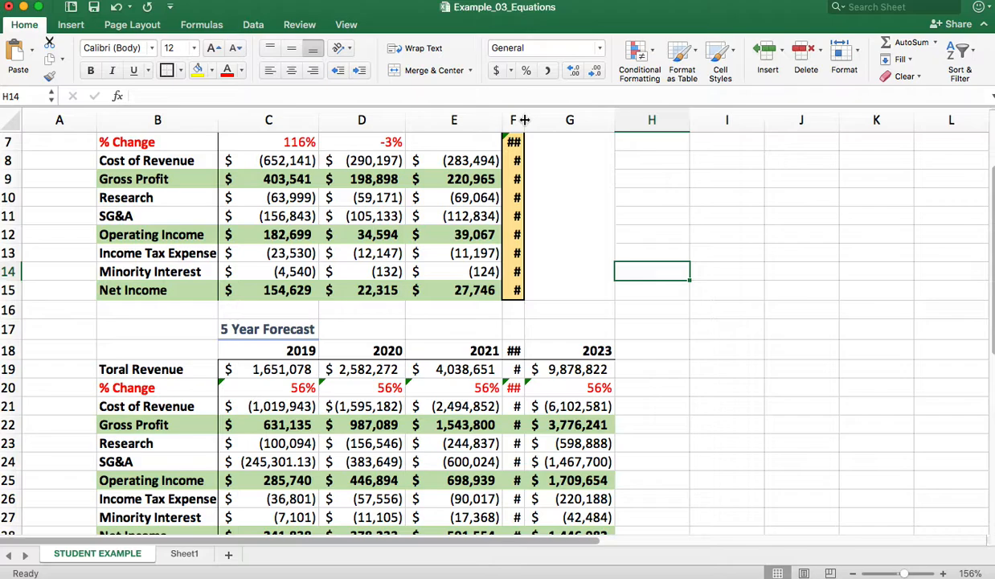
pyautogui.doubleClick(524, 120)
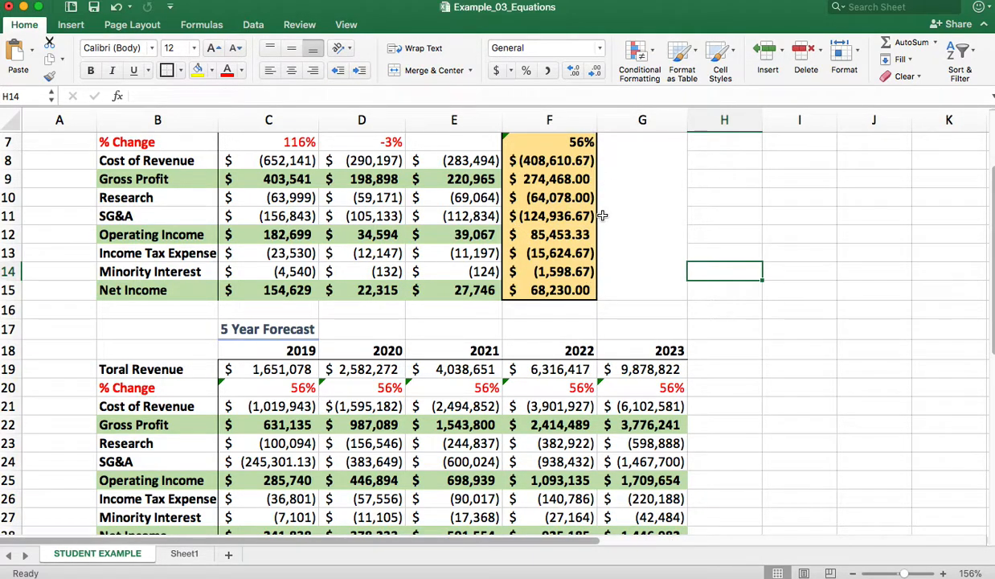
pyautogui.click(186, 556)
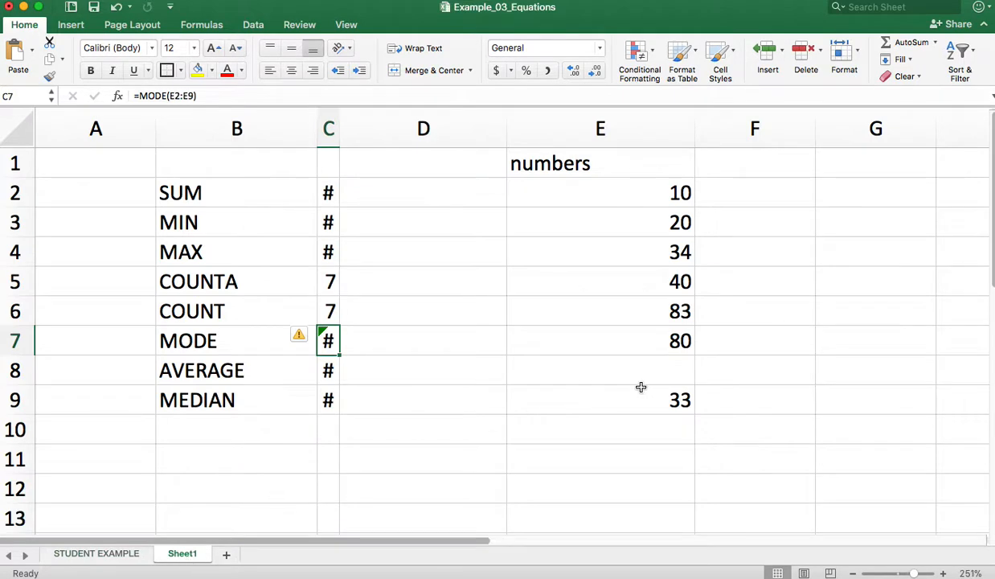
pyautogui.click(707, 399)
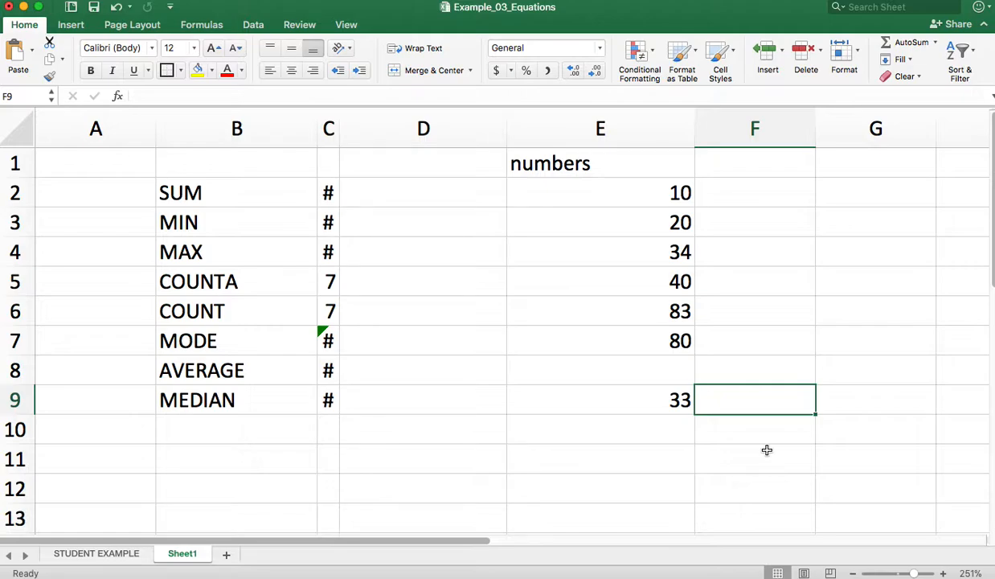
# Open the STUDENT EXAMPLE sheet and examine the % Change row of the Past 3 years Financials
pyautogui.click(100, 552)
pyautogui.scroll(5, 340, 229)
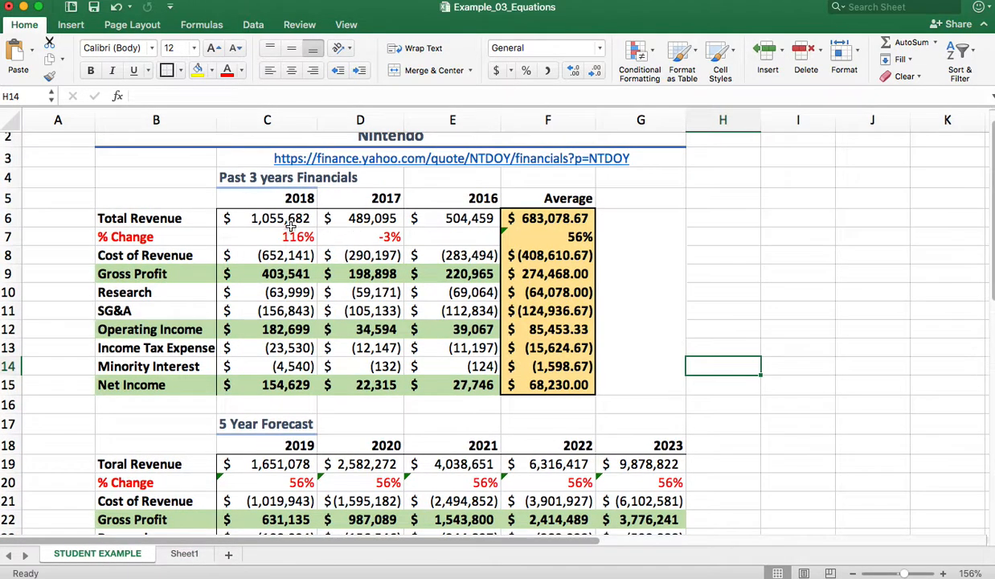
pyautogui.scroll(-1, 257, 220)
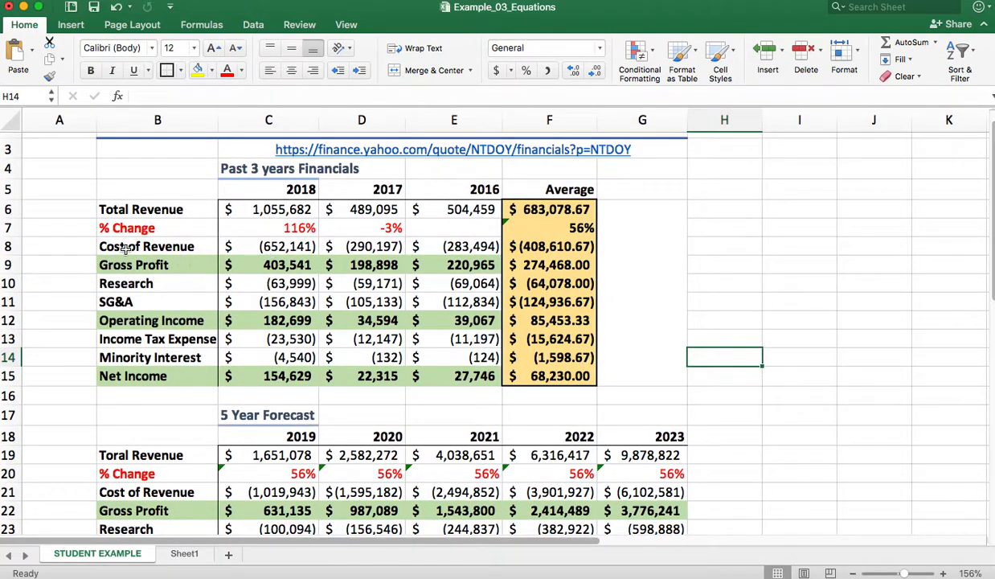
pyautogui.moveTo(84, 228); pyautogui.dragTo(242, 231)
pyautogui.moveTo(310, 229); pyautogui.dragTo(364, 228)
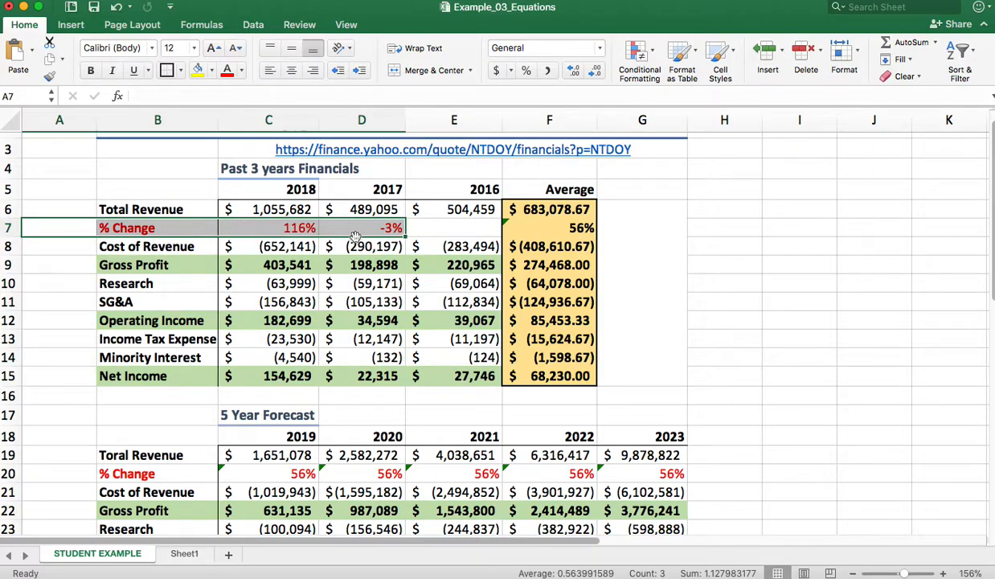
pyautogui.click(797, 243)
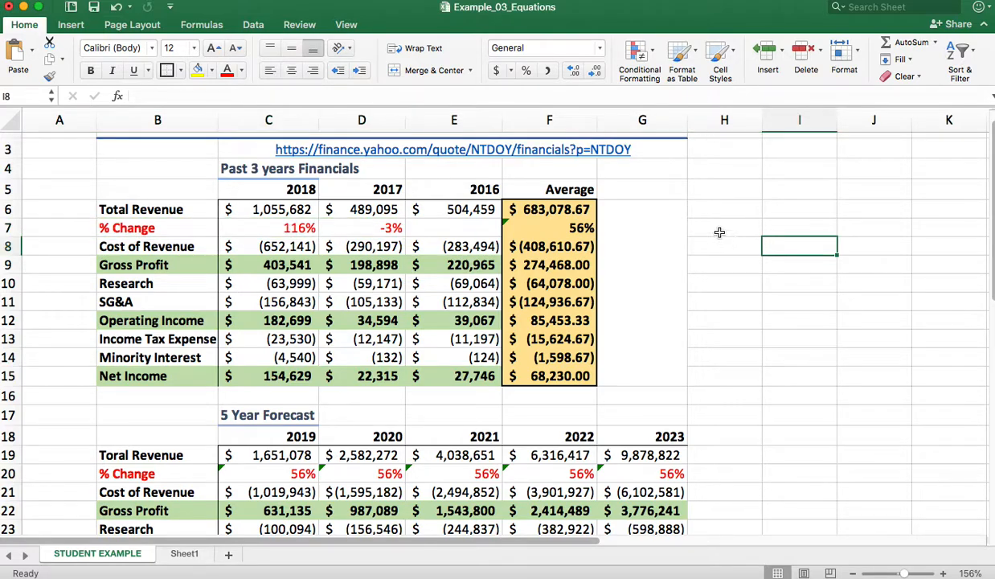
# Look through the 5 Year Forecast table and locate its % Change row
pyautogui.scroll(-2, 719, 231)
pyautogui.moveTo(123, 191); pyautogui.dragTo(438, 194)
pyautogui.scroll(-5, 64, 282)
pyautogui.click(62, 263)
pyautogui.scroll(3, 76, 269)
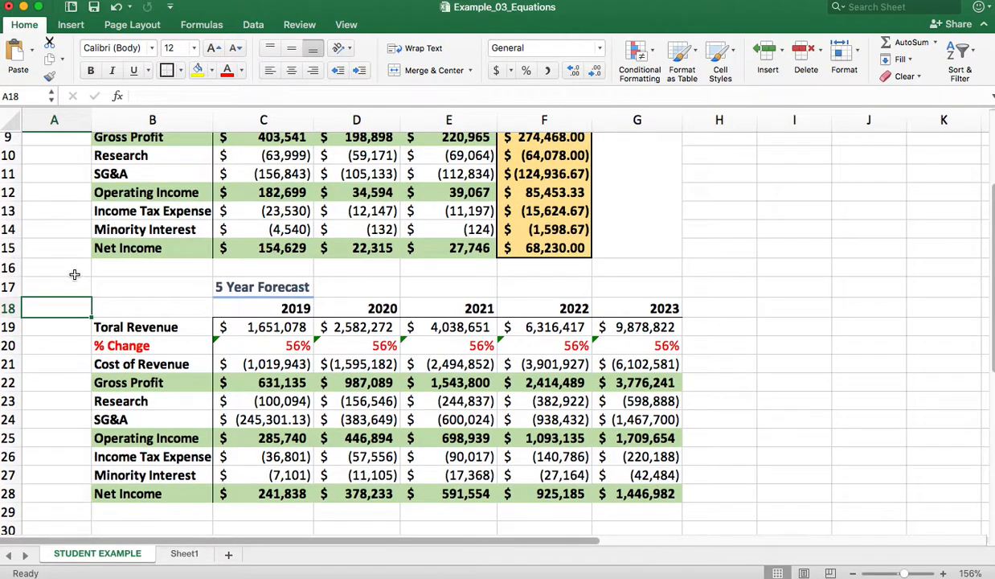
pyautogui.scroll(3, 117, 360)
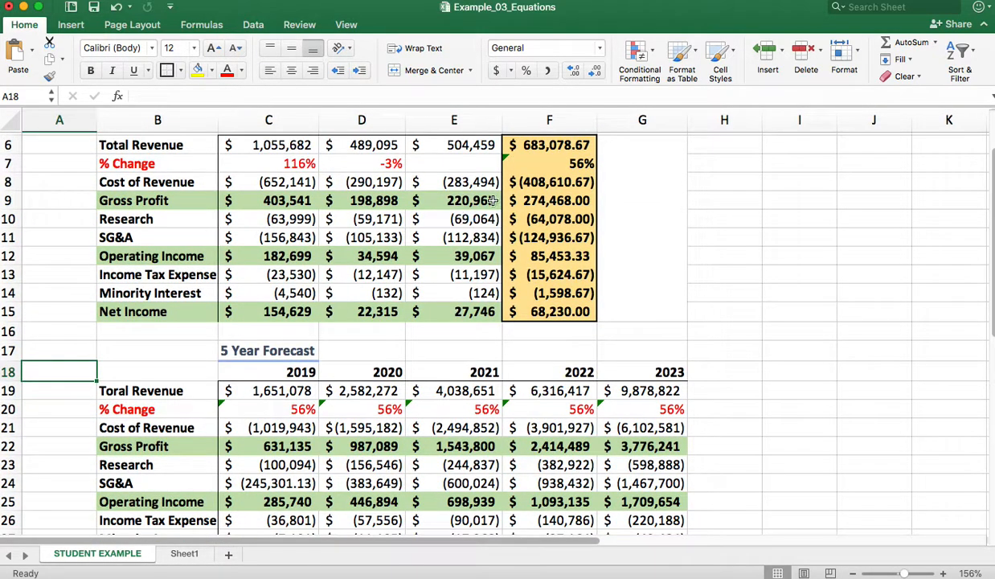
pyautogui.click(113, 411)
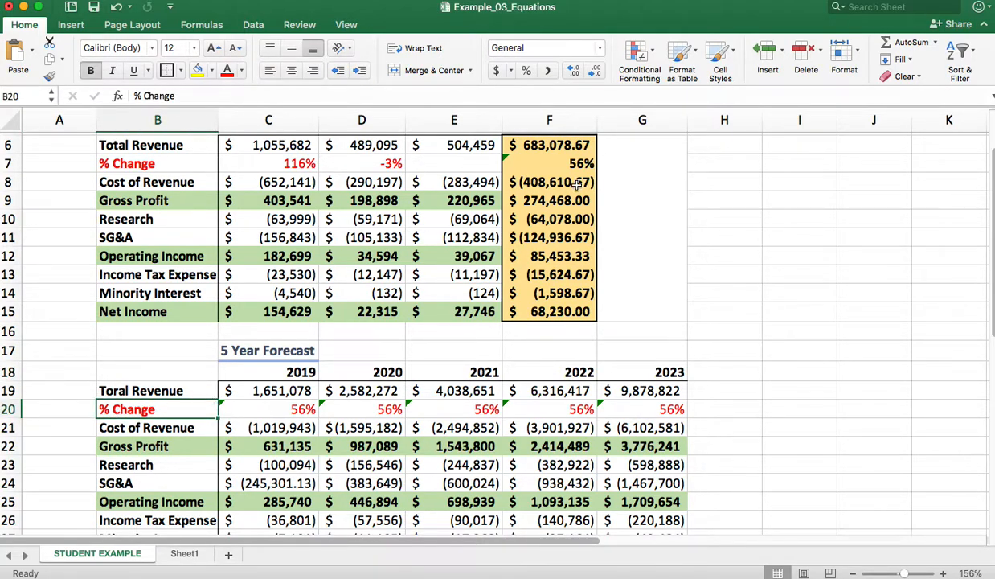
# Check the average % Change formula in cell F7 and highlight the forecast's % Change values in row 20
pyautogui.scroll(2, 573, 193)
pyautogui.click(567, 207)
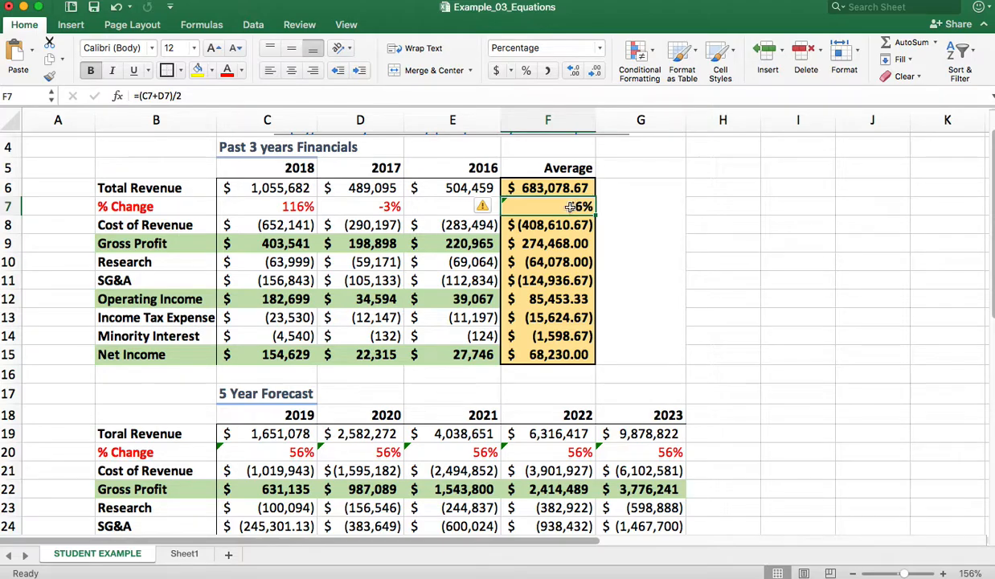
pyautogui.scroll(-5, 575, 207)
pyautogui.moveTo(230, 347); pyautogui.dragTo(659, 362)
pyautogui.click(800, 345)
pyautogui.click(119, 347)
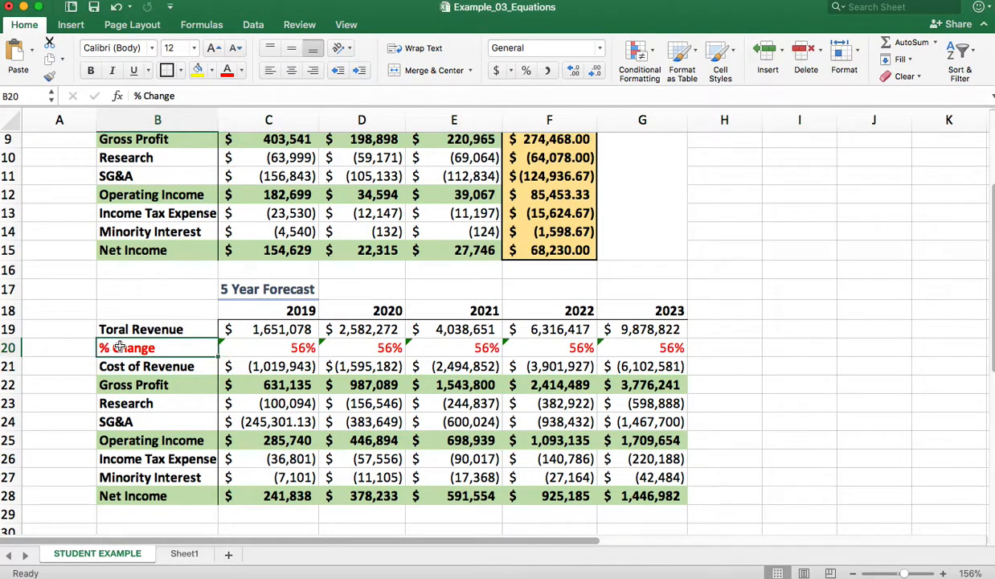
# Compare the 2019 forecast column and its % Change row with the past financials and their Average column
pyautogui.scroll(2, 68, 345)
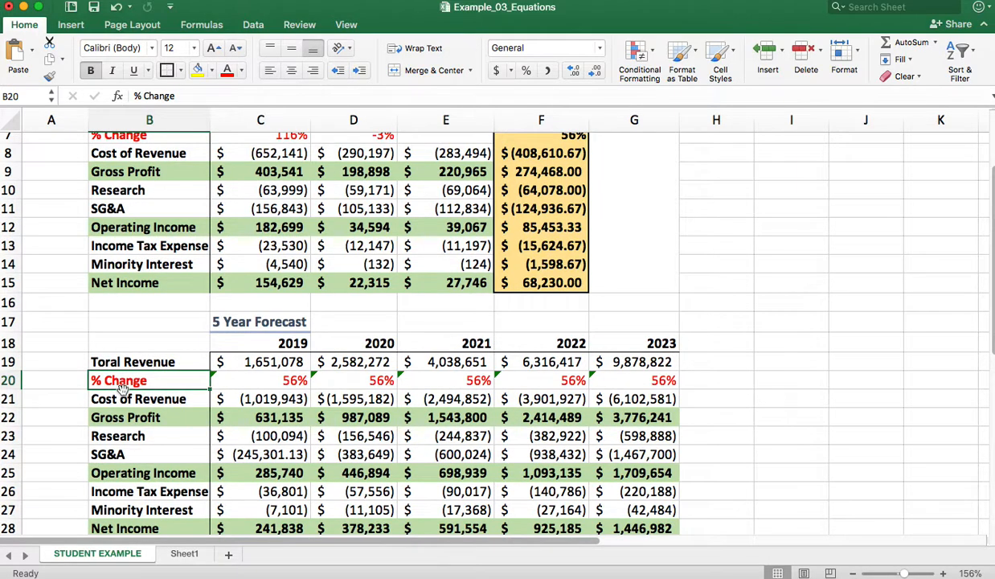
pyautogui.scroll(2, 181, 355)
pyautogui.scroll(-3, 183, 360)
pyautogui.click(267, 323)
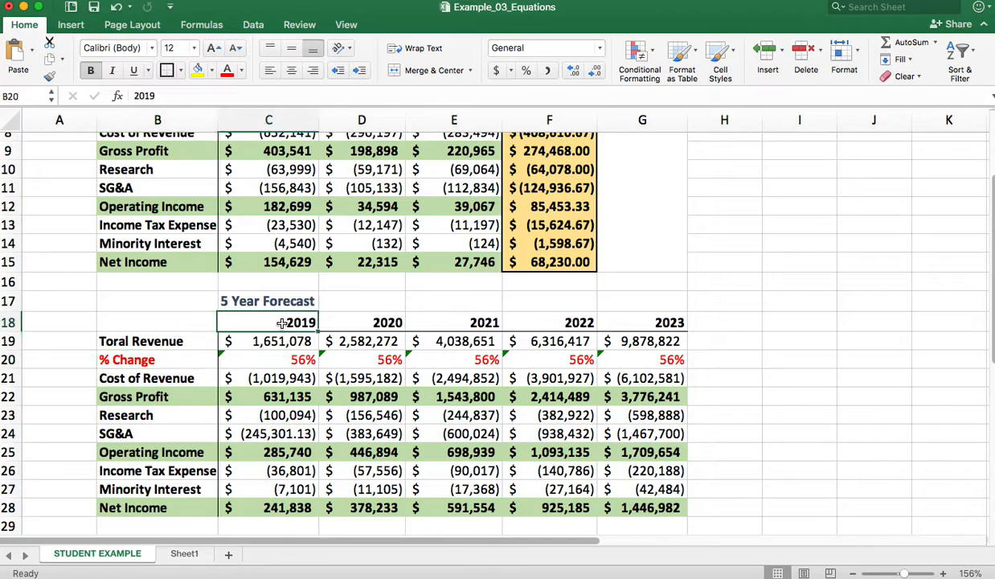
pyautogui.scroll(3, 281, 321)
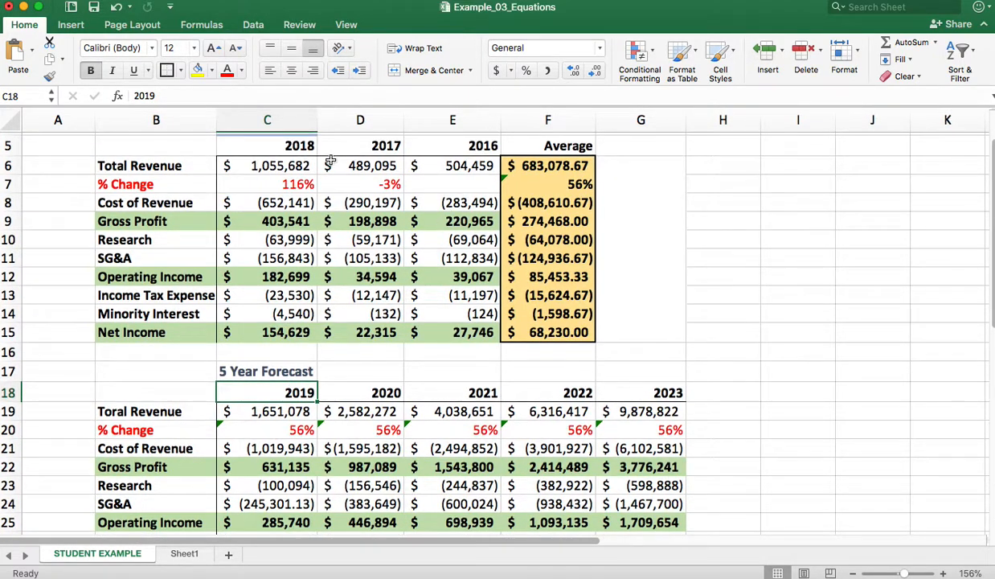
pyautogui.scroll(-3, 277, 346)
pyautogui.scroll(-2, 287, 364)
pyautogui.click(138, 303)
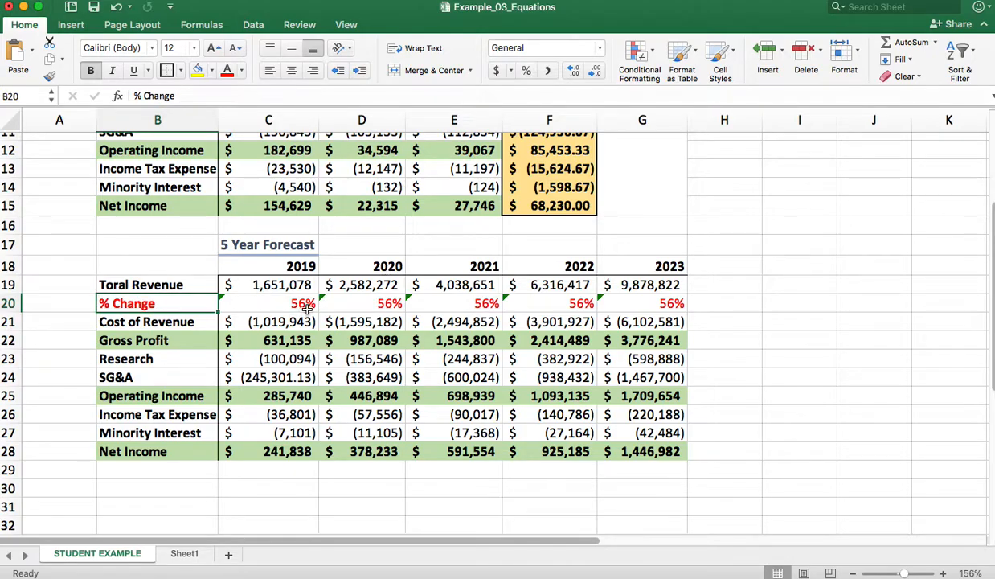
pyautogui.scroll(3, 295, 297)
pyautogui.scroll(3, 547, 170)
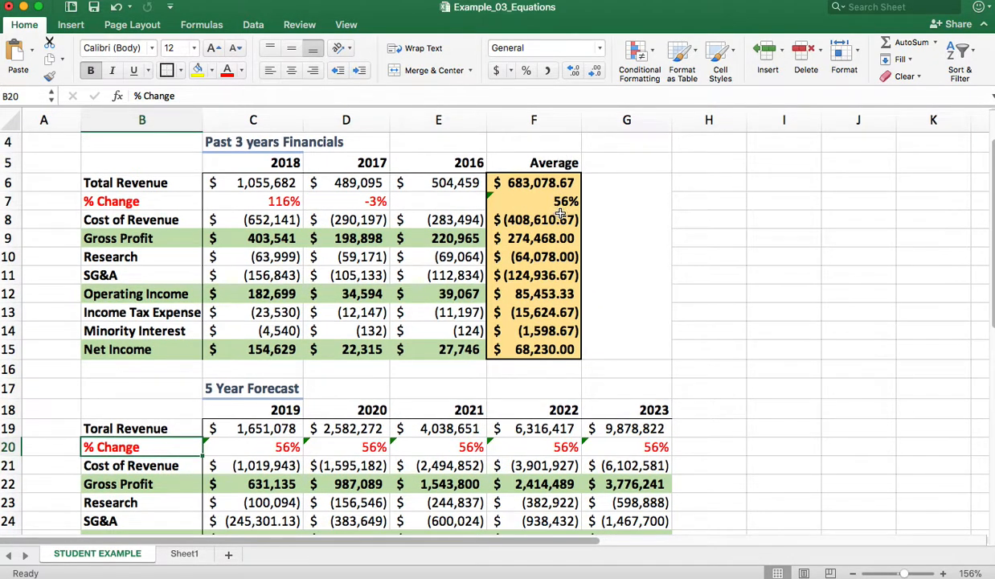
pyautogui.scroll(-7, 564, 201)
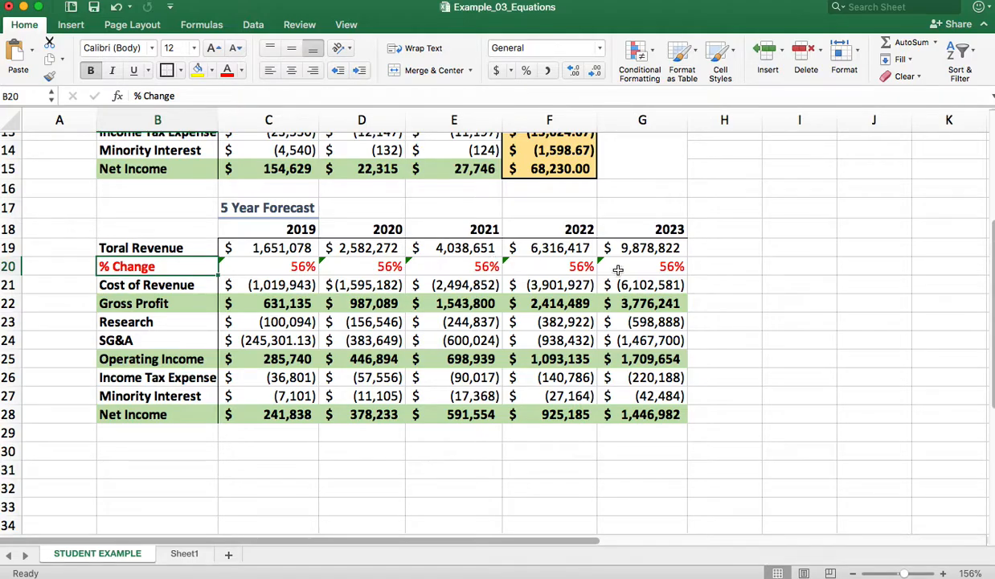
# Review both tables and highlight the years 2018 to 2016 heading the Past 3 years Financials
pyautogui.click(790, 372)
pyautogui.scroll(5, 790, 373)
pyautogui.scroll(-4, 790, 372)
pyautogui.scroll(4, 790, 372)
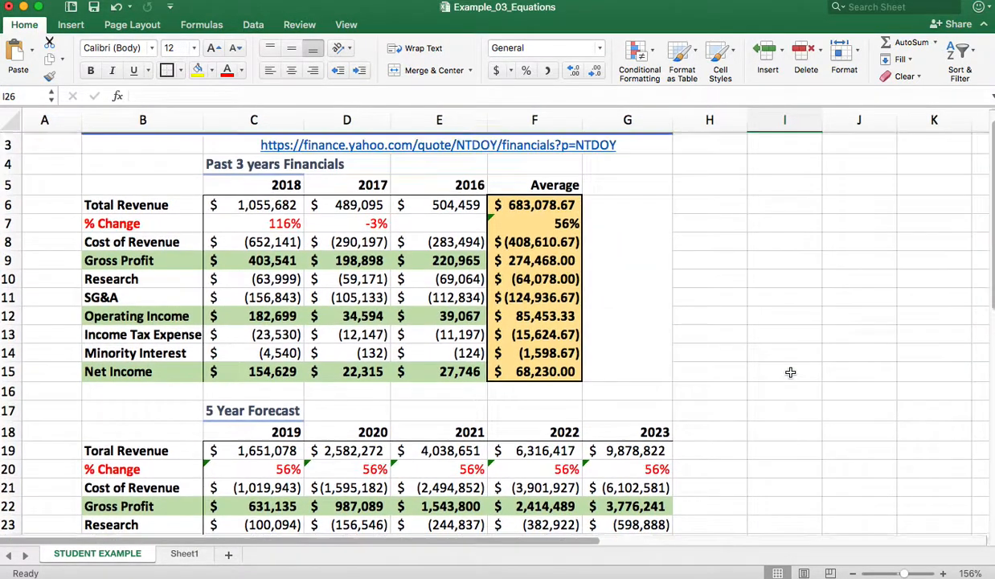
pyautogui.scroll(-3, 790, 372)
pyautogui.scroll(1, 790, 373)
pyautogui.moveTo(270, 162); pyautogui.dragTo(435, 151)
pyautogui.scroll(1, 384, 209)
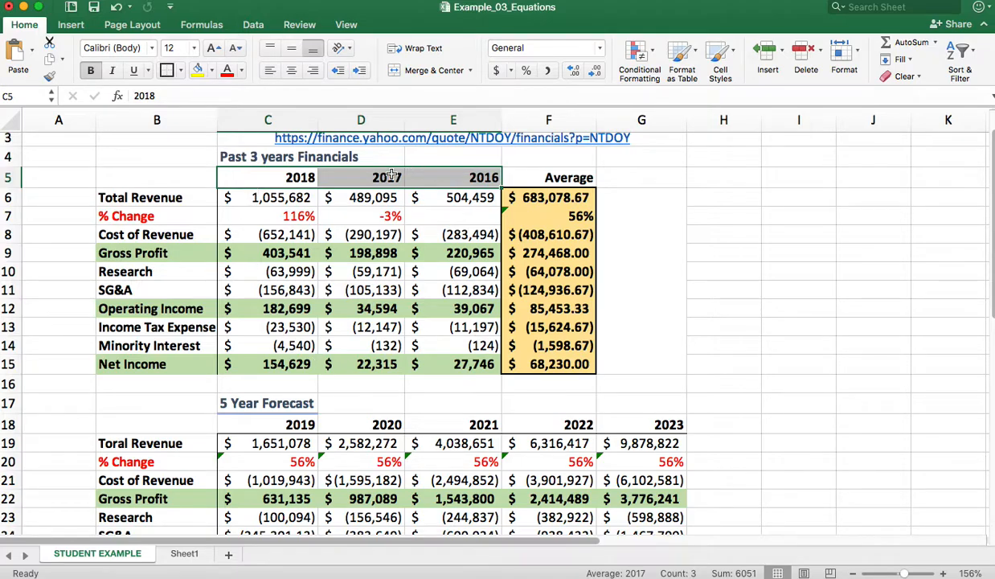
# Highlight the forecast years 2019 to 2023 in row 18 and review them against the Average column above
pyautogui.scroll(-4, 296, 251)
pyautogui.moveTo(265, 297); pyautogui.dragTo(658, 297)
pyautogui.scroll(3, 643, 281)
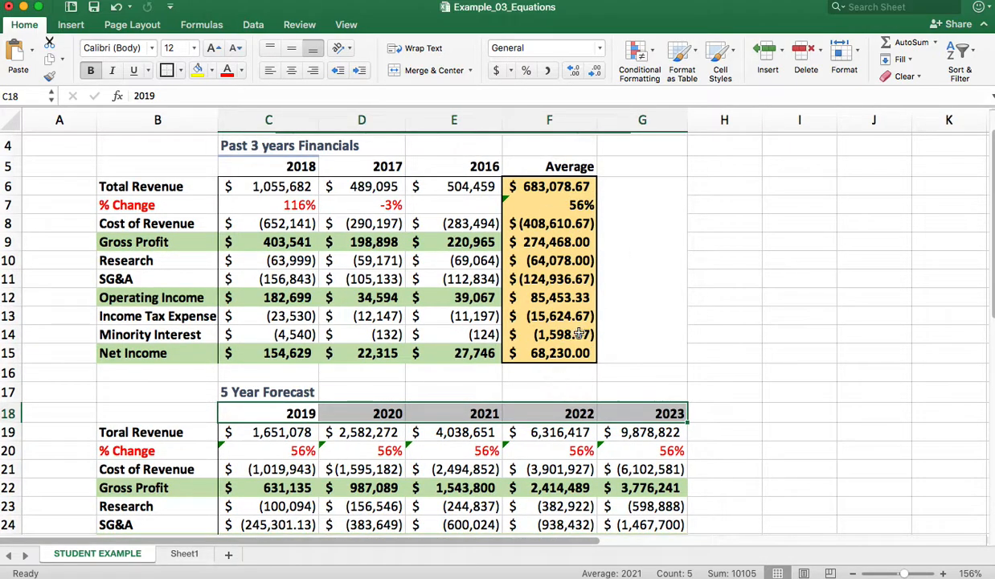
pyautogui.scroll(-3, 555, 344)
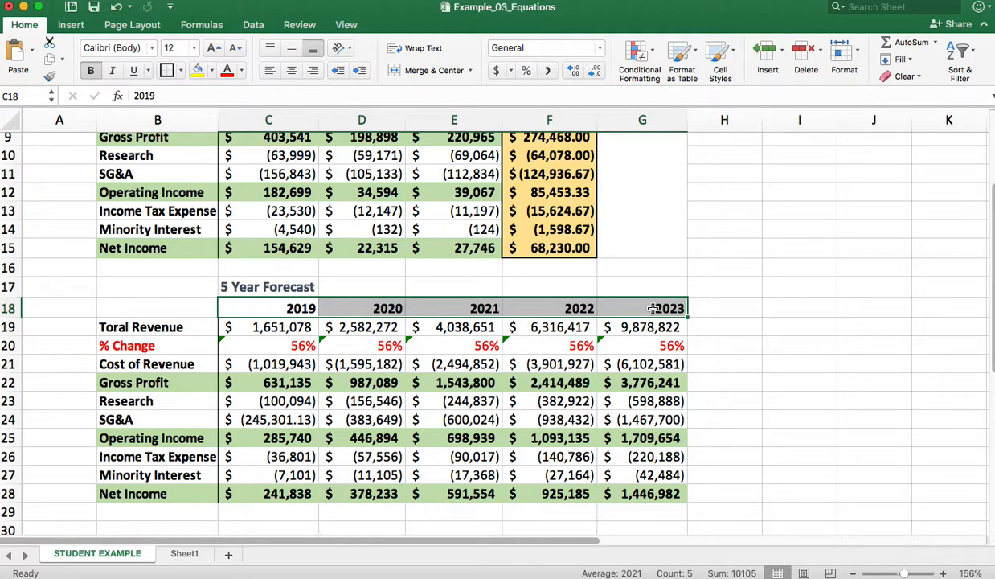
pyautogui.click(744, 291)
pyautogui.moveTo(268, 309); pyautogui.dragTo(682, 312)
pyautogui.click(777, 327)
pyautogui.scroll(5, 777, 327)
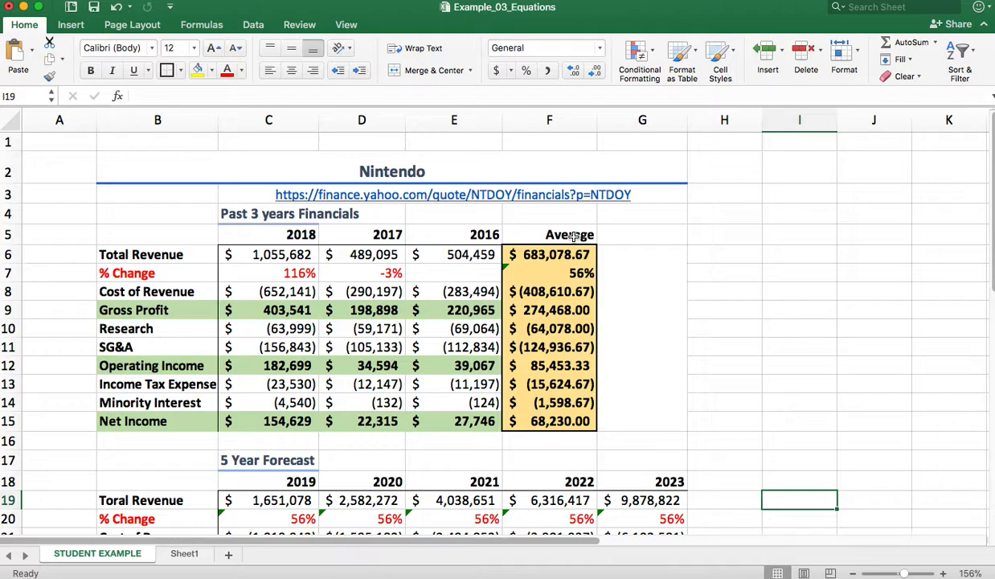
pyautogui.scroll(-2, 570, 234)
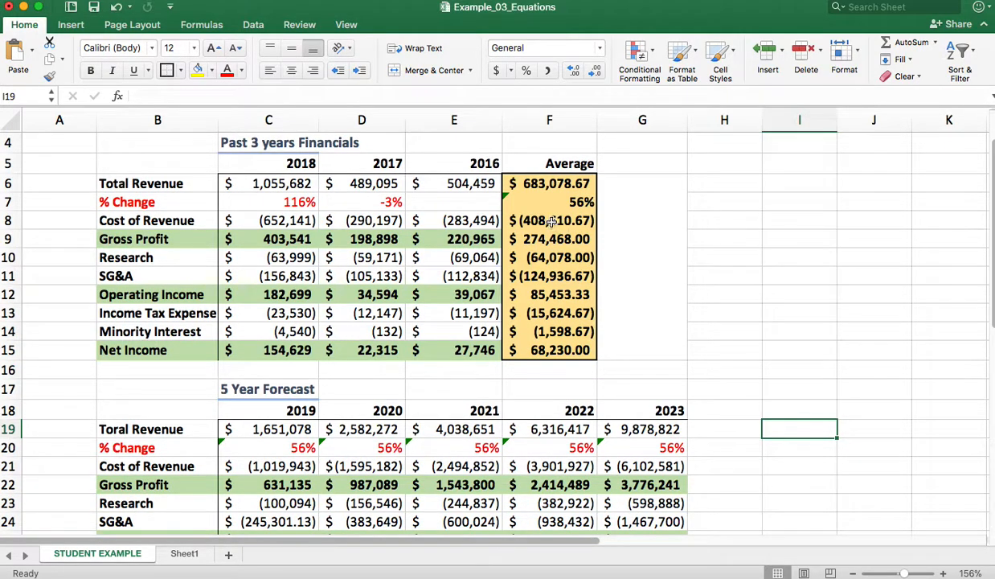
# Glance at Sheet1, return to the STUDENT EXAMPLE sheet and review the past financials' years 2018 and 2016 against the Average column
pyautogui.click(185, 554)
pyautogui.scroll(-2, 224, 393)
pyautogui.click(237, 383)
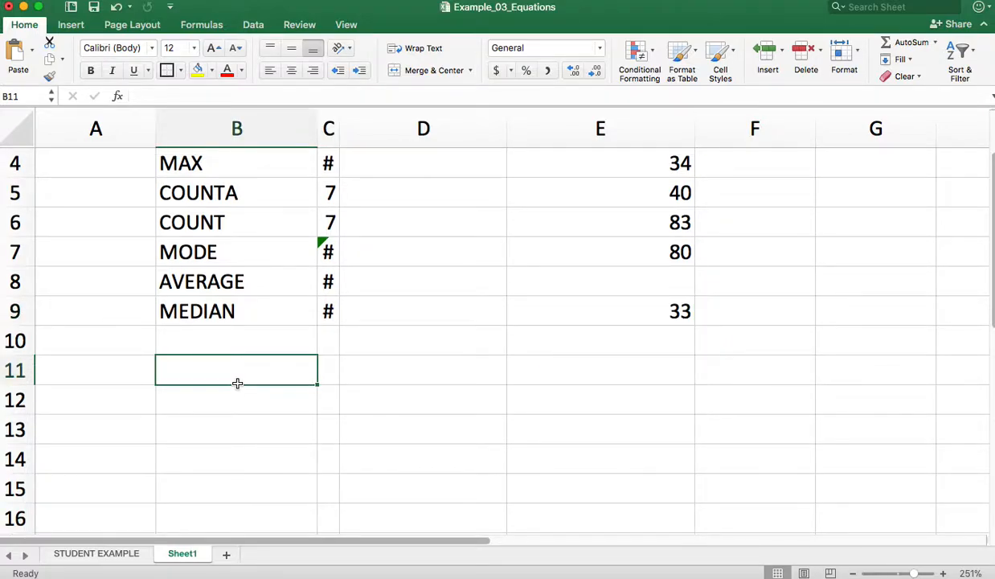
pyautogui.click(84, 553)
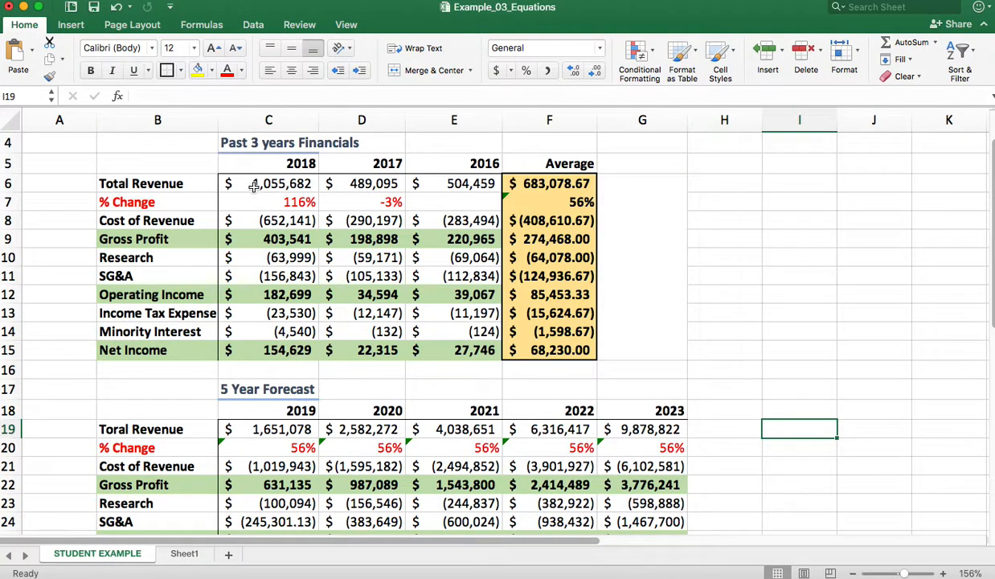
pyautogui.click(309, 165)
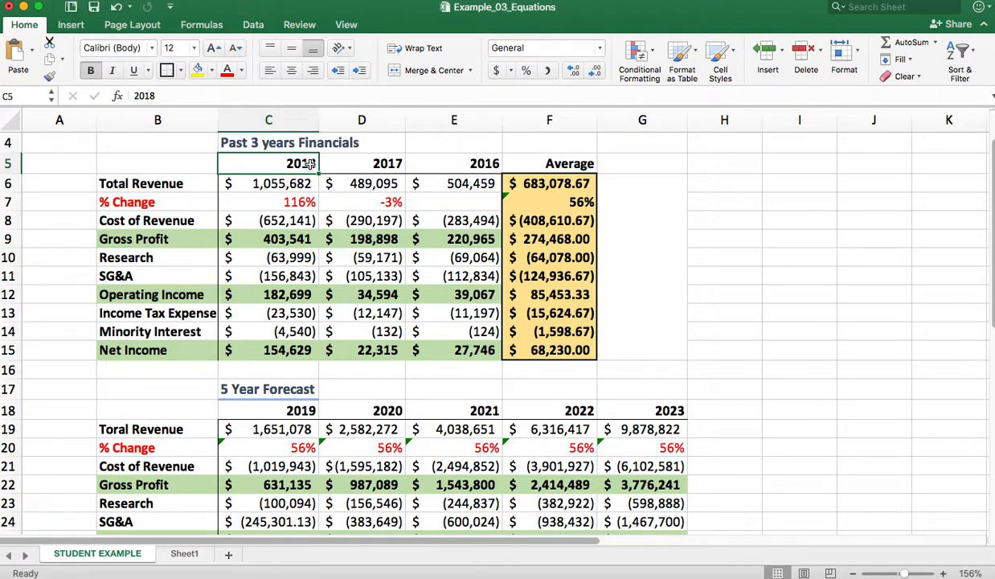
pyautogui.click(480, 157)
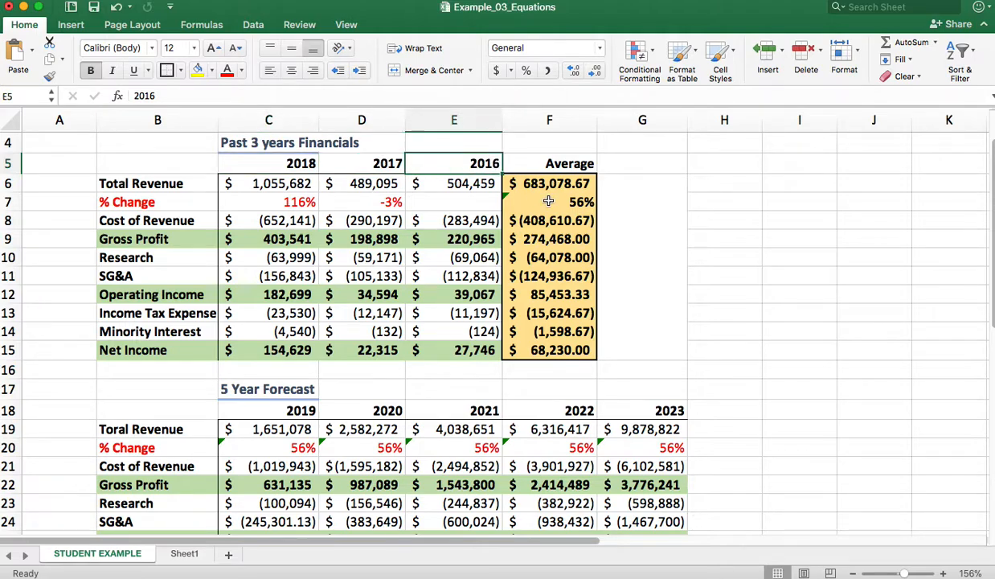
# On Sheet1, enter 10 in cell B11 below the list of statistics functions
pyautogui.click(186, 554)
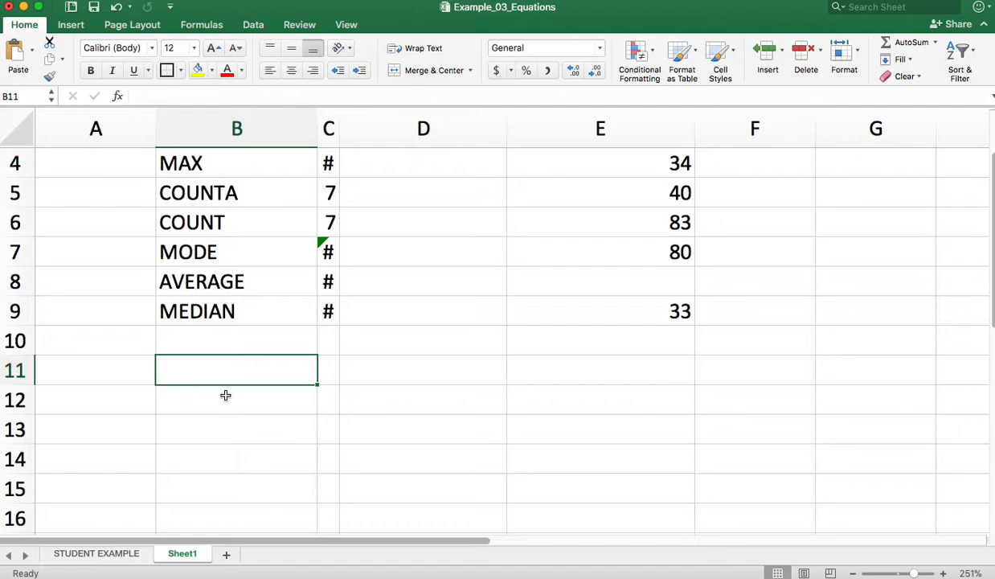
pyautogui.scroll(-3, 216, 372)
pyautogui.doubleClick(200, 264)
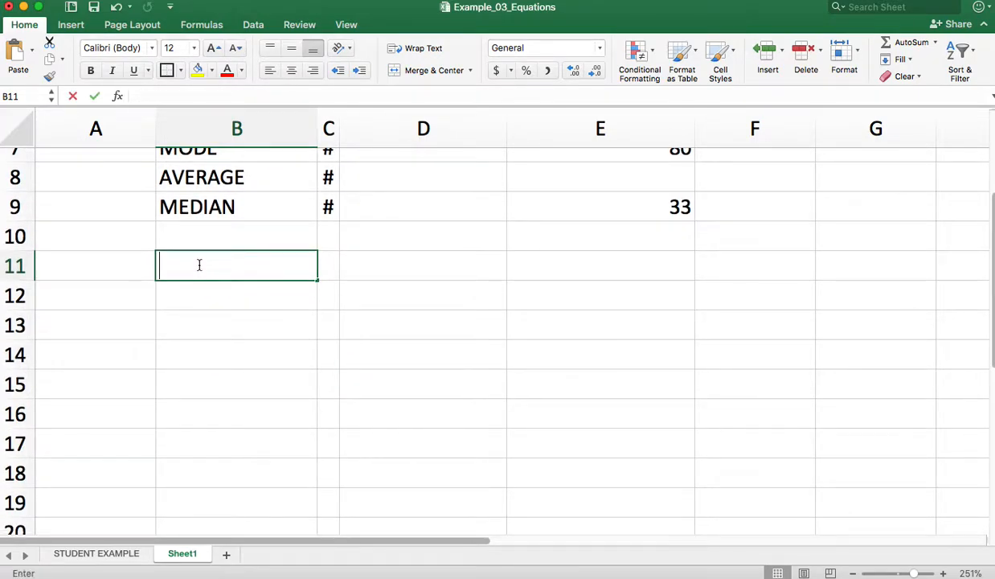
pyautogui.click(632, 260)
pyautogui.click(229, 268)
pyautogui.write('10')
pyautogui.click(213, 290)
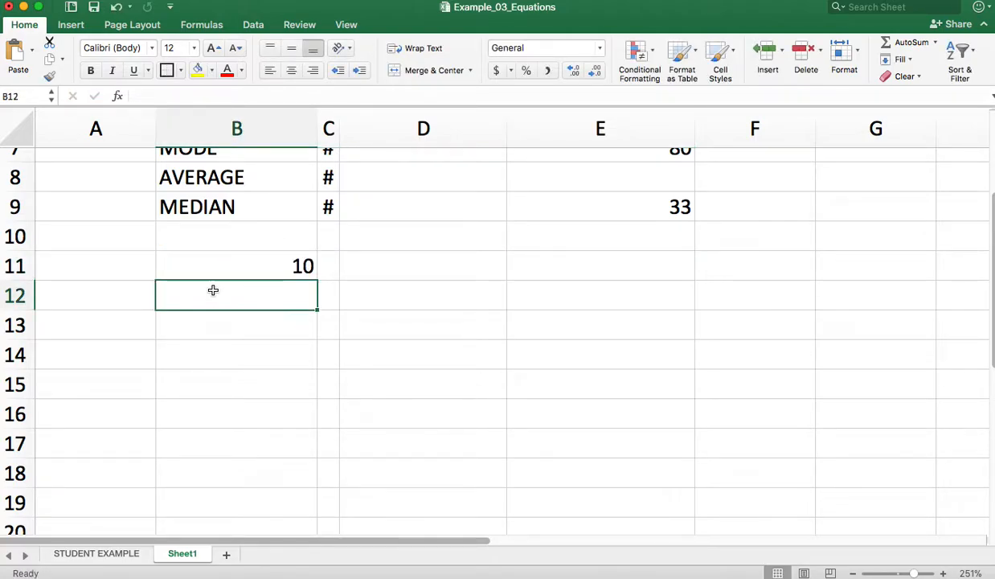
# Complete the sample values under the 10 with 15 in B12 and 20 in B13, and highlight all three
pyautogui.write('20')
pyautogui.moveTo(201, 310); pyautogui.dragTo(205, 330)
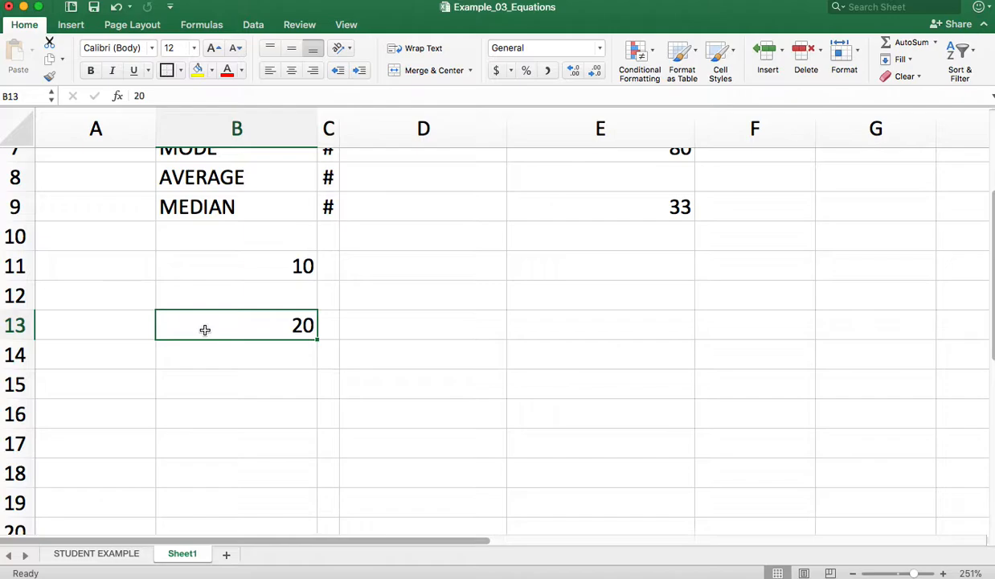
pyautogui.click(278, 300)
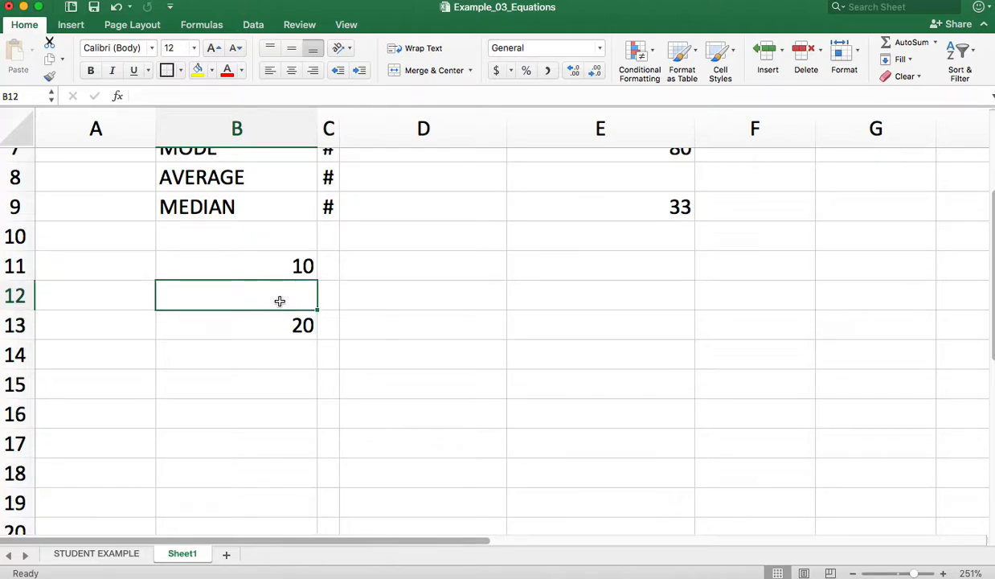
pyautogui.write('15')
pyautogui.click(277, 355)
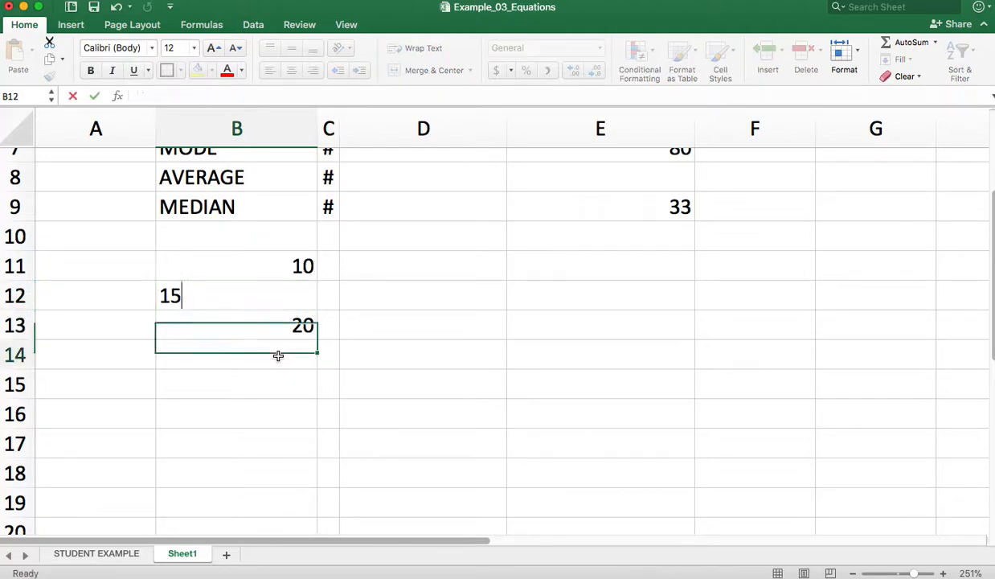
pyautogui.click(281, 265)
pyautogui.moveTo(281, 264); pyautogui.dragTo(277, 325)
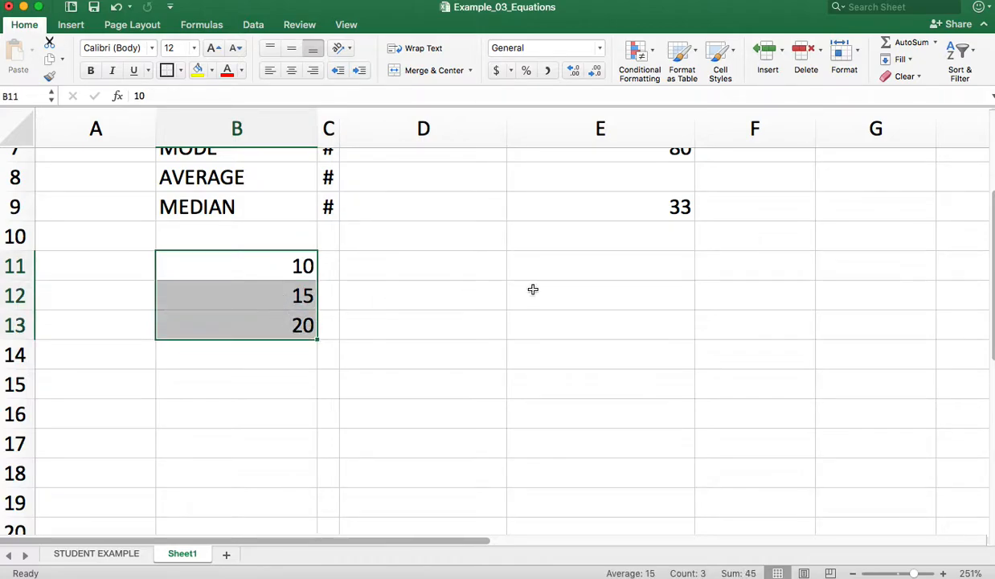
# Label cell D11, beside the three sample values, as average
pyautogui.click(534, 264)
pyautogui.doubleClick(446, 265)
pyautogui.write('average')
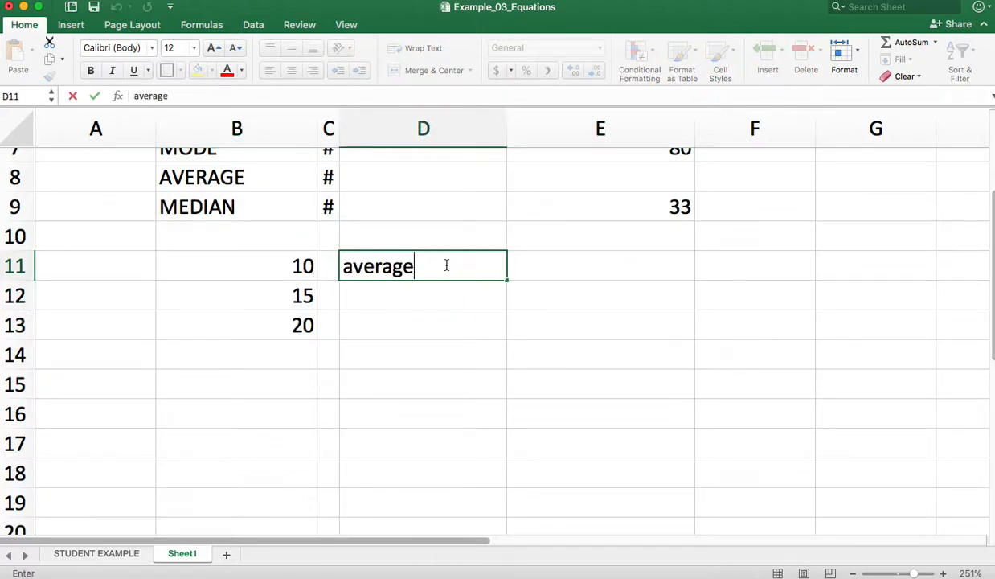
# Calculate the simple average of the three values in E11 with the formula =(B11+B12+B13)/3
pyautogui.click(586, 277)
pyautogui.write('=')
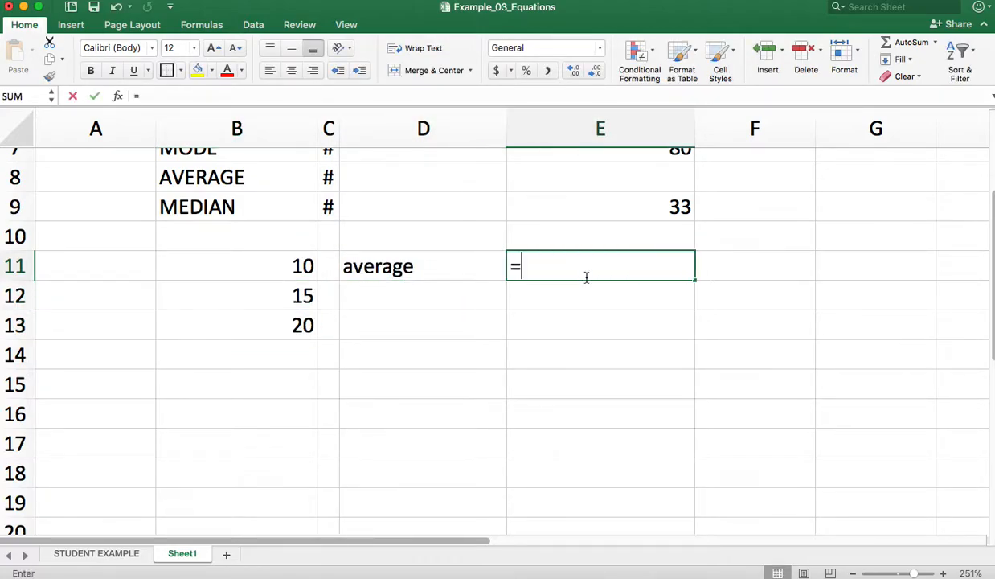
pyautogui.write('(')
pyautogui.click(266, 267)
pyautogui.write('+')
pyautogui.click(272, 295)
pyautogui.write('+')
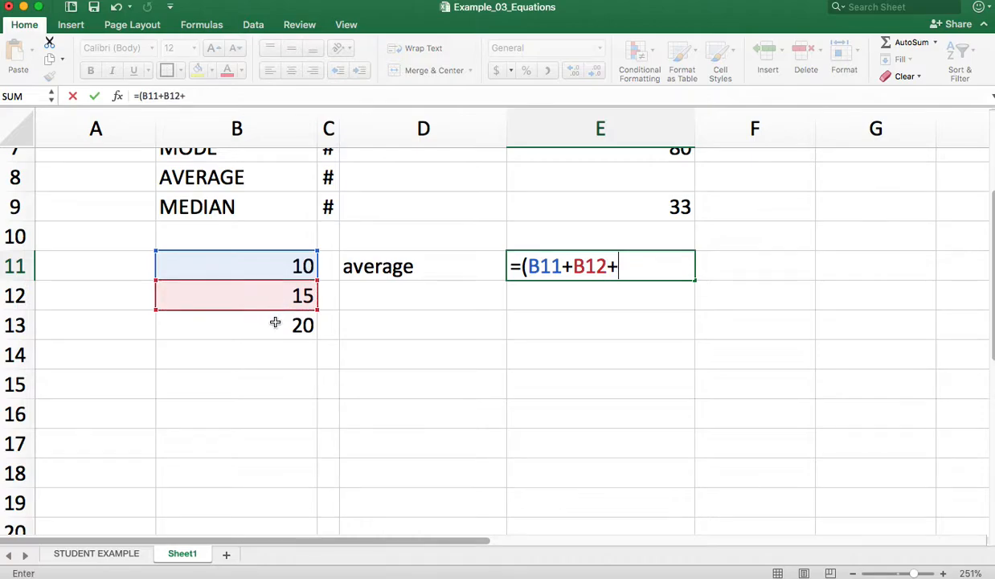
pyautogui.click(275, 322)
pyautogui.write(')/3')
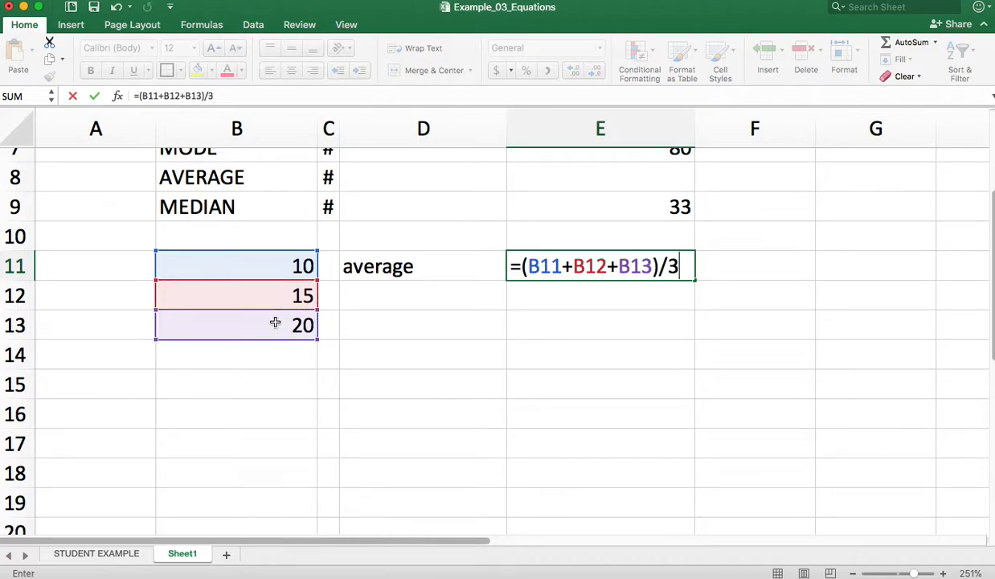
pyautogui.press('Return')
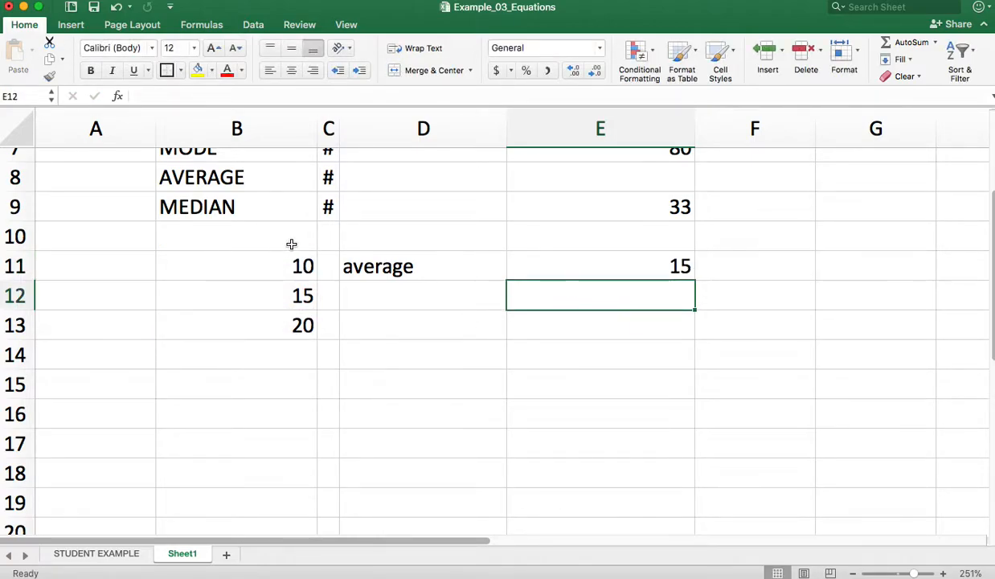
# Enter the partial label weigh in D12, below the average label
pyautogui.click(418, 299)
pyautogui.write('we')
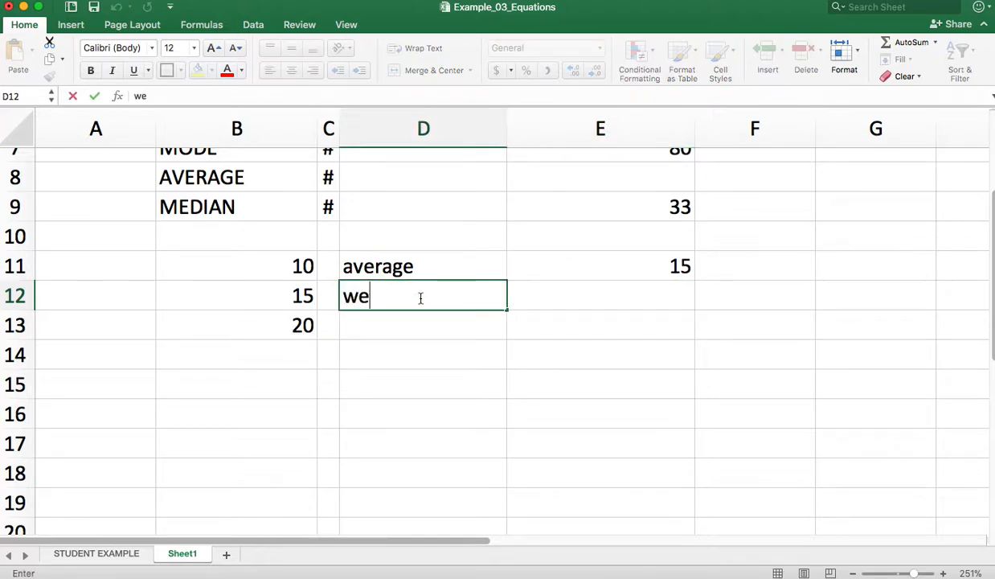
pyautogui.write('igh')
# Start the weighted average formula in E12 with the weighted terms =((B13*3)+(B12*2)
pyautogui.click(606, 312)
pyautogui.click(617, 295)
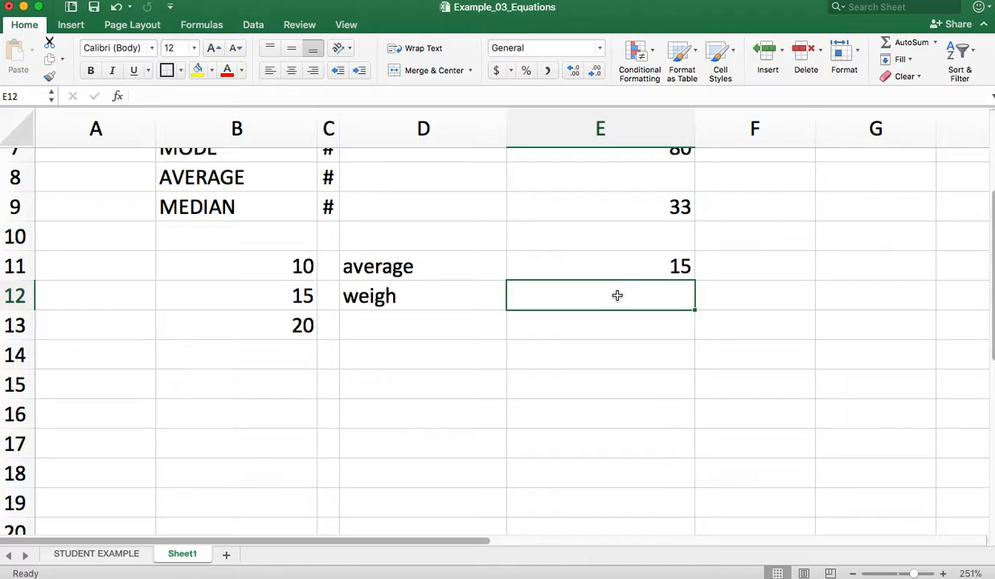
pyautogui.write('=((')
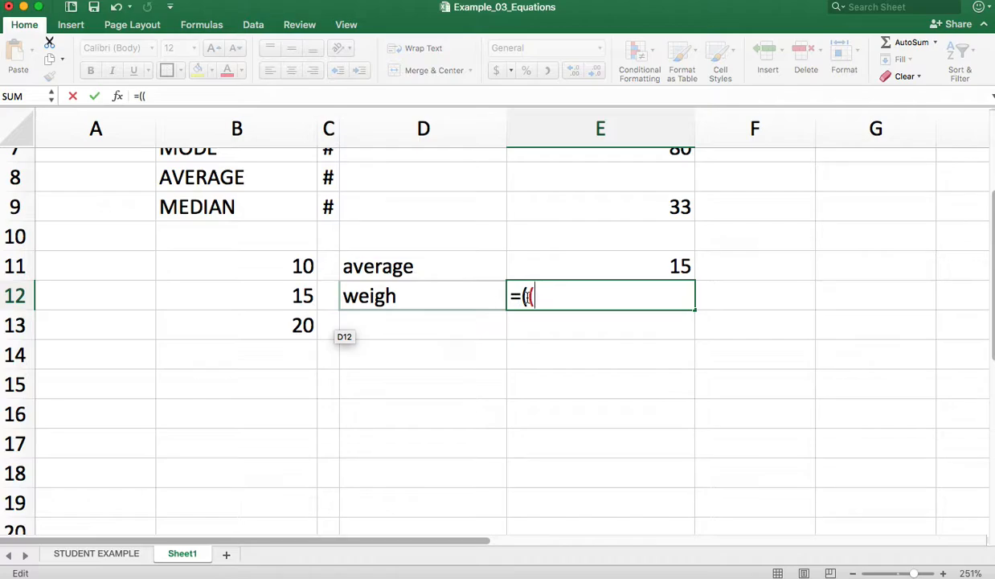
pyautogui.click(288, 334)
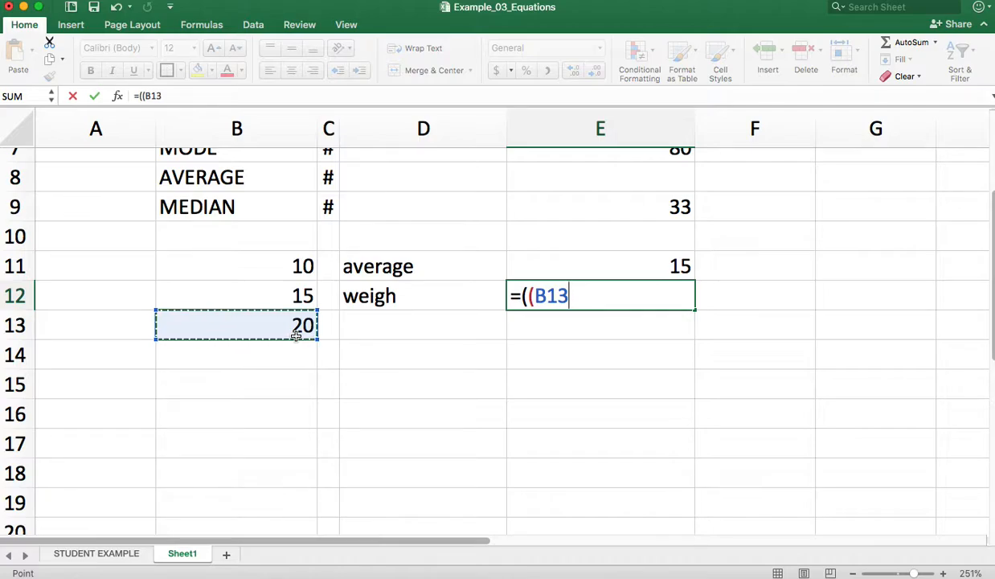
pyautogui.write('*')
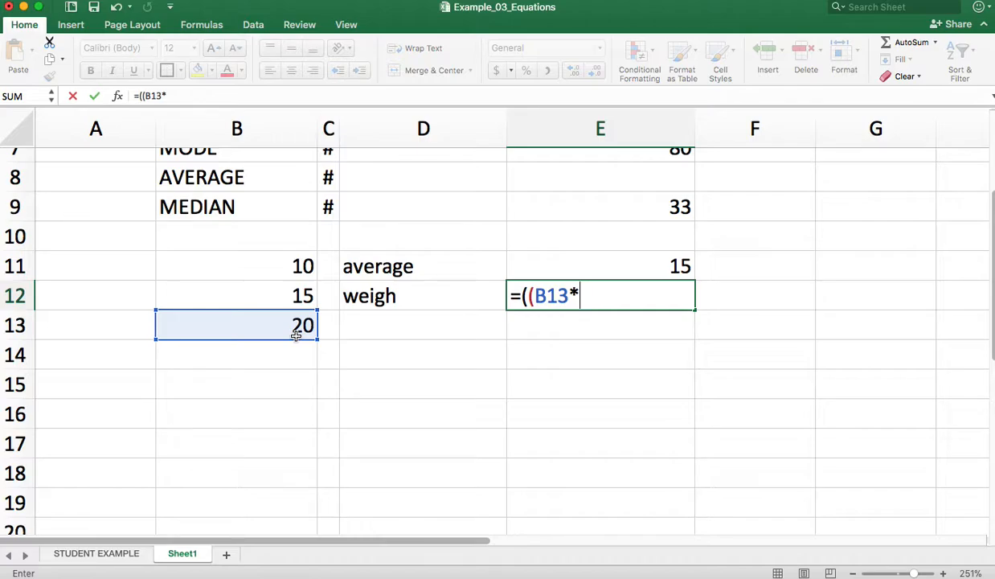
pyautogui.write('3)+(')
pyautogui.click(272, 290)
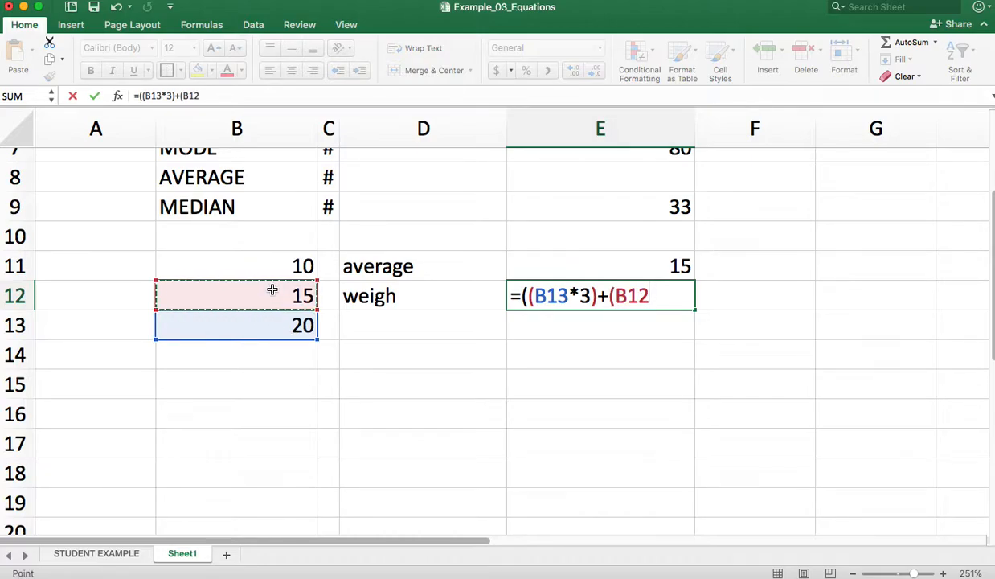
pyautogui.write('*2)')
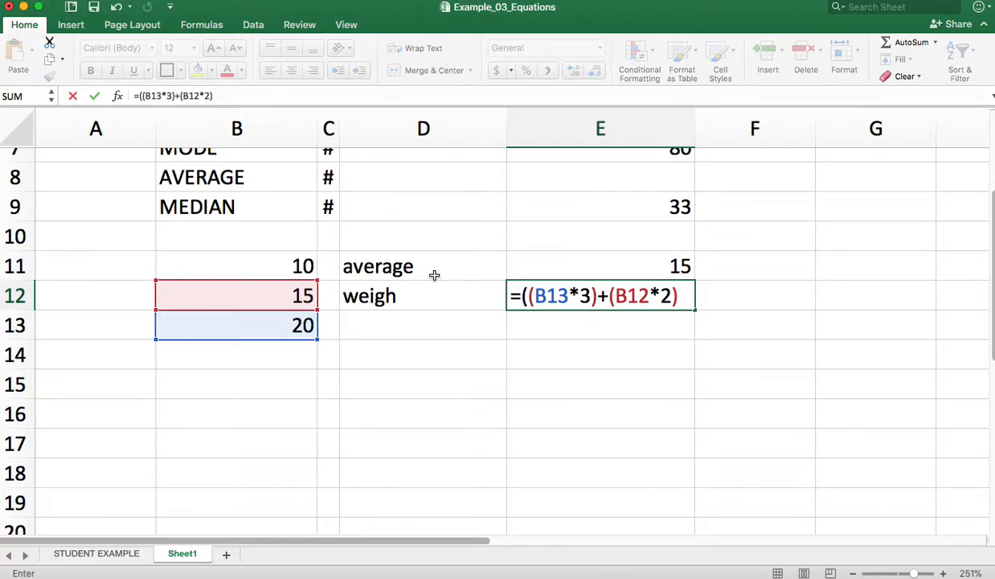
pyautogui.write('+')
# Add the term (B11*1) to the E12 formula and divide the weighted sum by 6
pyautogui.click(289, 266)
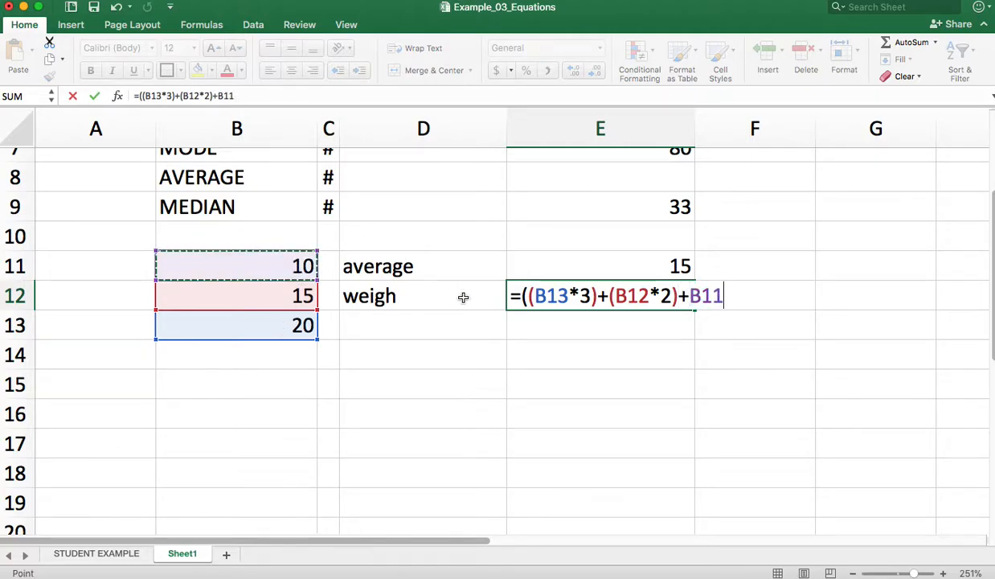
pyautogui.click(689, 295)
pyautogui.write('(')
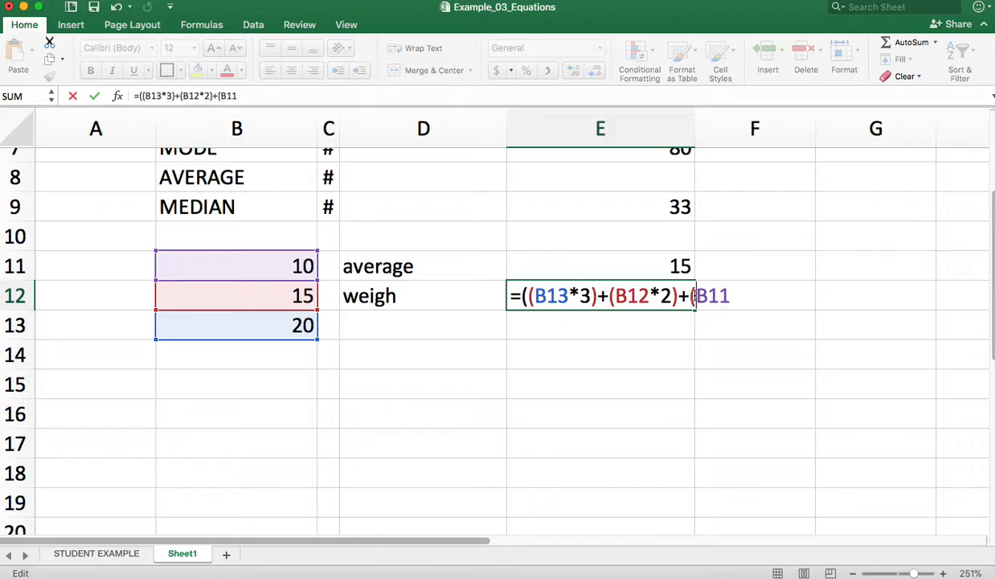
pyautogui.click(741, 294)
pyautogui.write('*1))/')
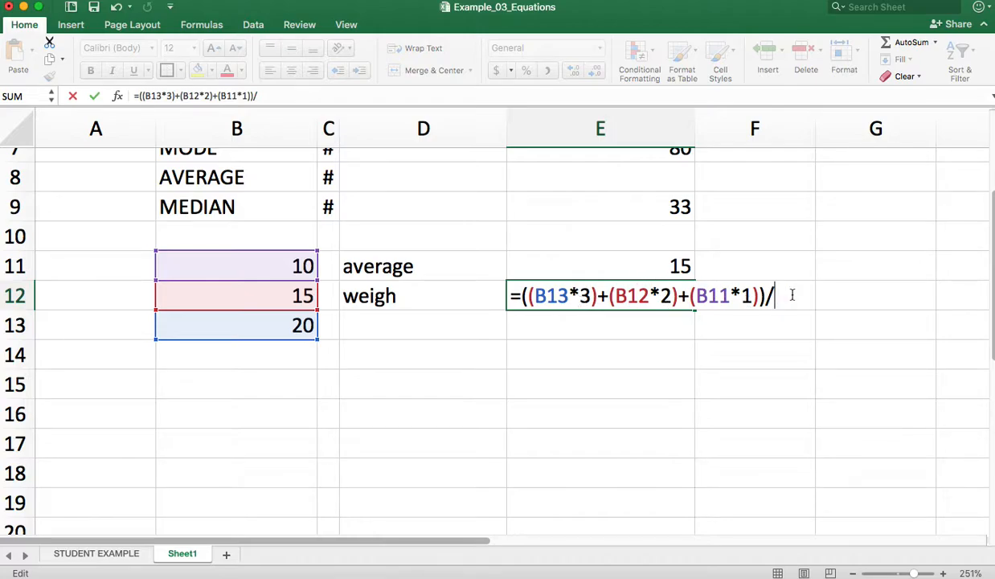
pyautogui.write('6')
pyautogui.press('Return')
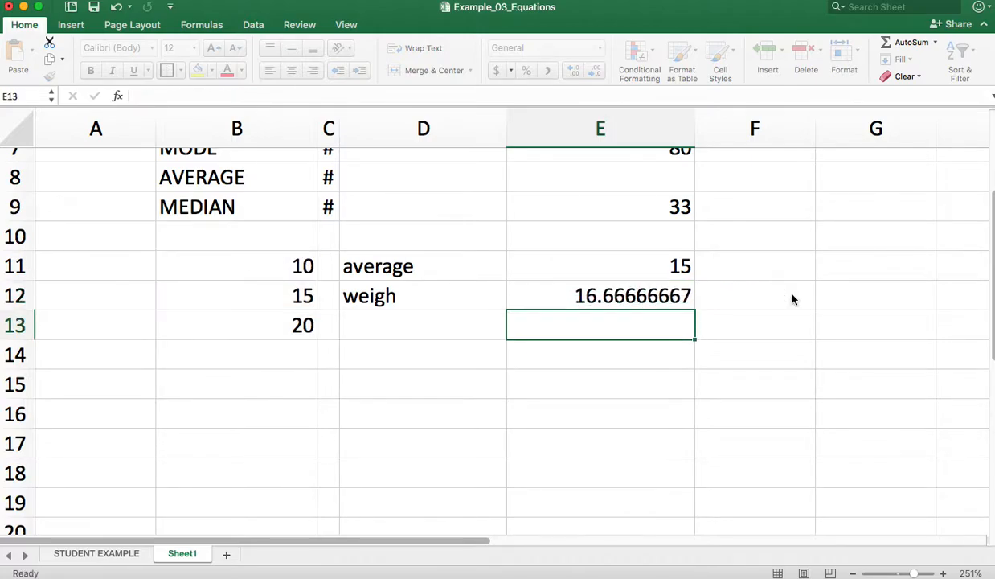
# Extend the label in D12 to read weighted average
pyautogui.click(402, 299)
pyautogui.doubleClick(402, 299)
pyautogui.write('ted average')
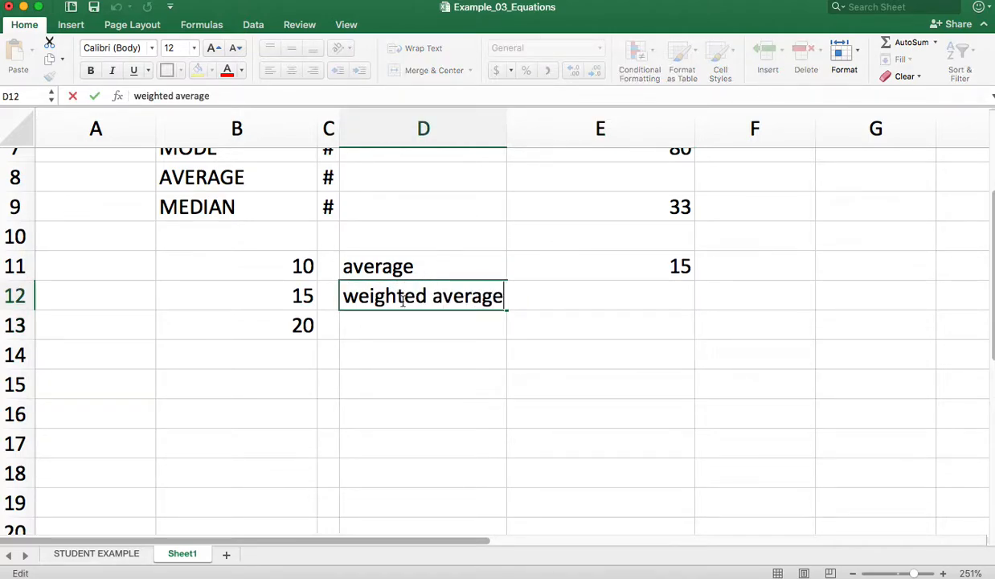
pyautogui.click(554, 443)
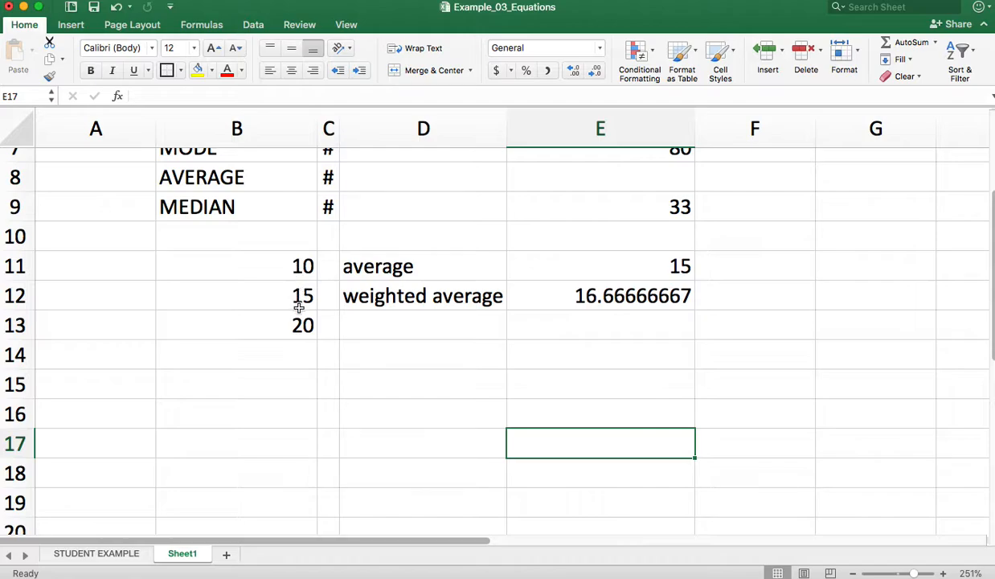
# Enter the weights 1, 2 and 3 in cells A11 to A13 beside the sample values
pyautogui.click(126, 263)
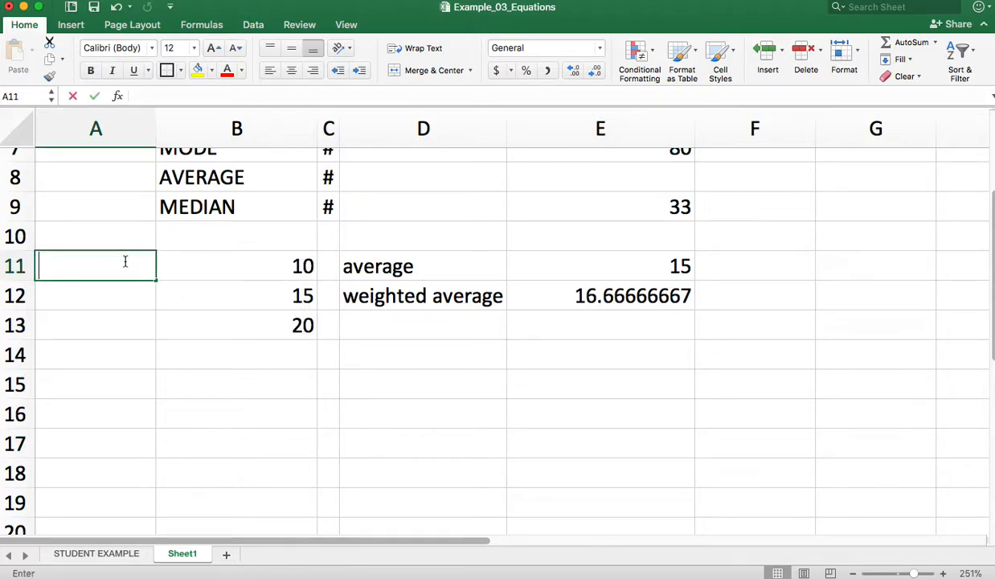
pyautogui.write('1')
pyautogui.press('Return')
pyautogui.write('2')
pyautogui.press('Return')
pyautogui.write('3')
pyautogui.click(231, 362)
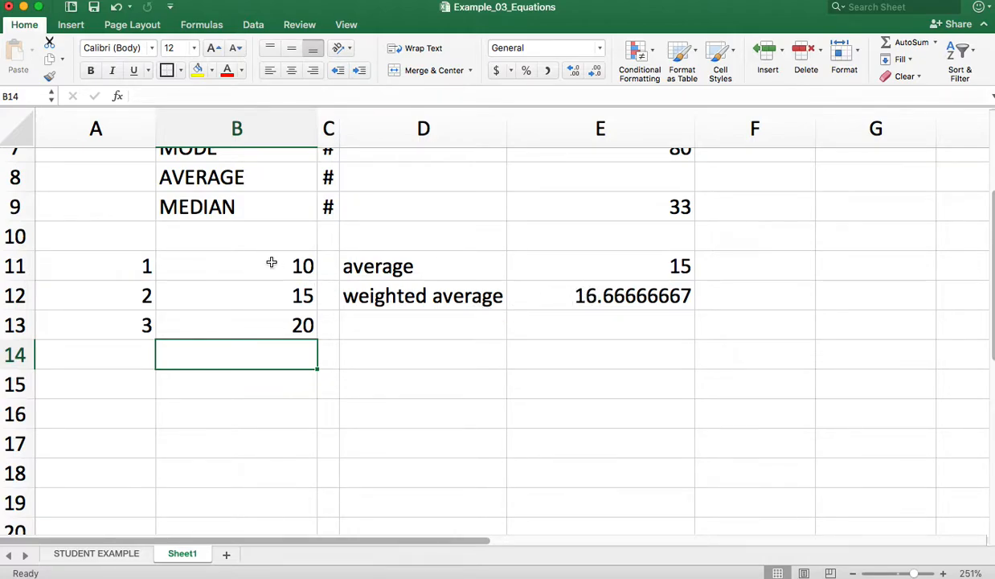
# Try dividing the weighted average formula in E12 by 3 instead of 6, and undo that change
pyautogui.doubleClick(605, 296)
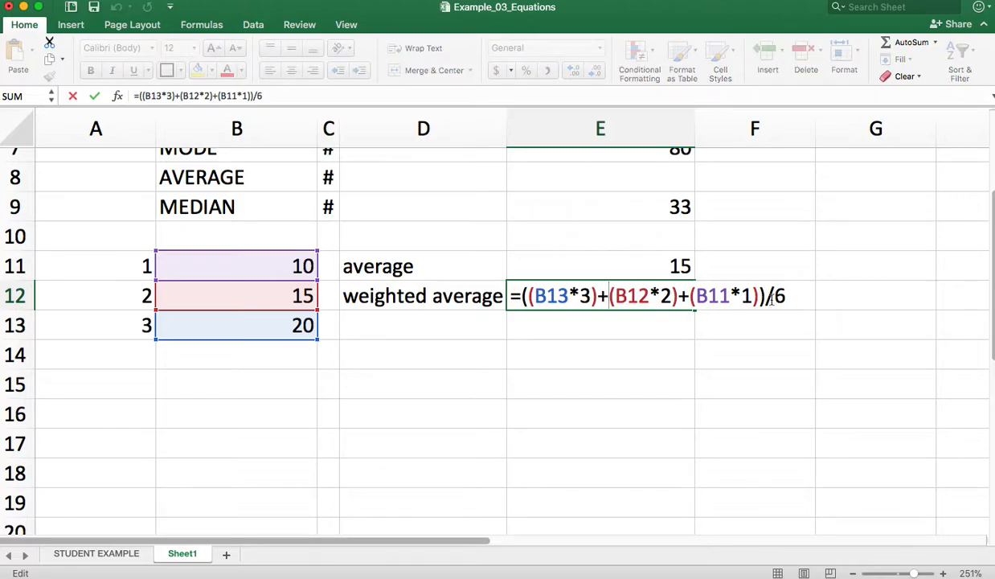
pyautogui.press('BackSpace')
pyautogui.write('3')
pyautogui.press('Return')
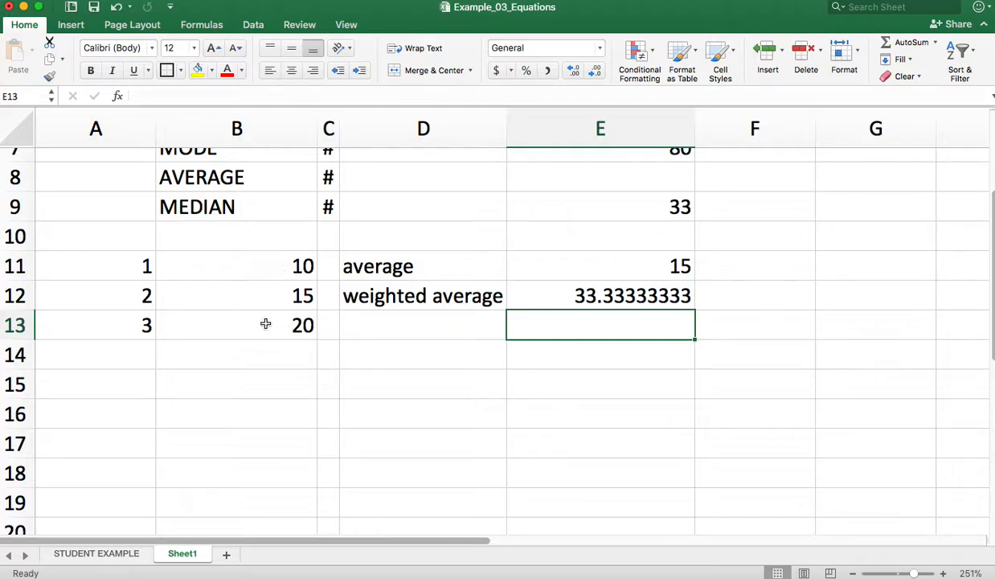
pyautogui.press('super+z')
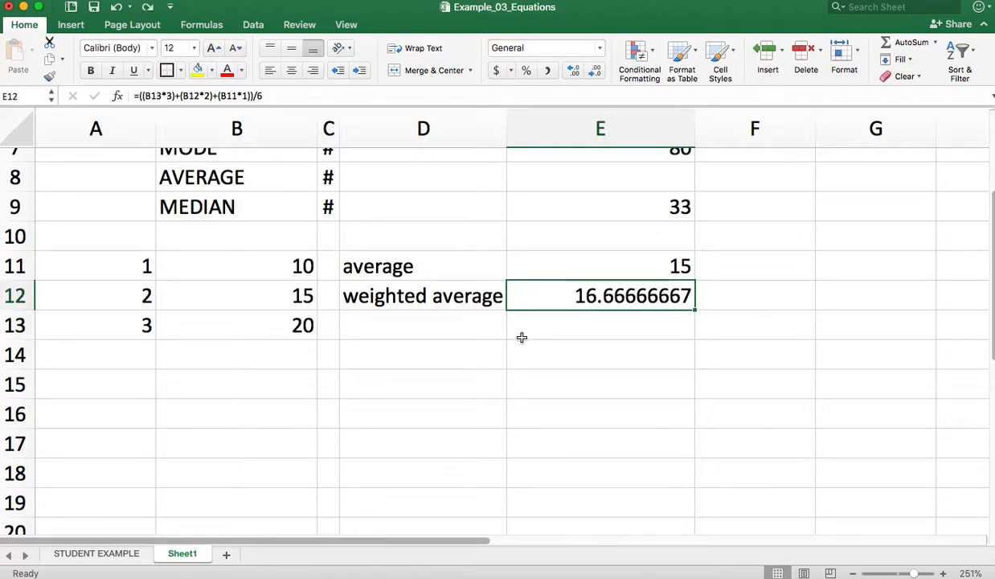
pyautogui.click(562, 344)
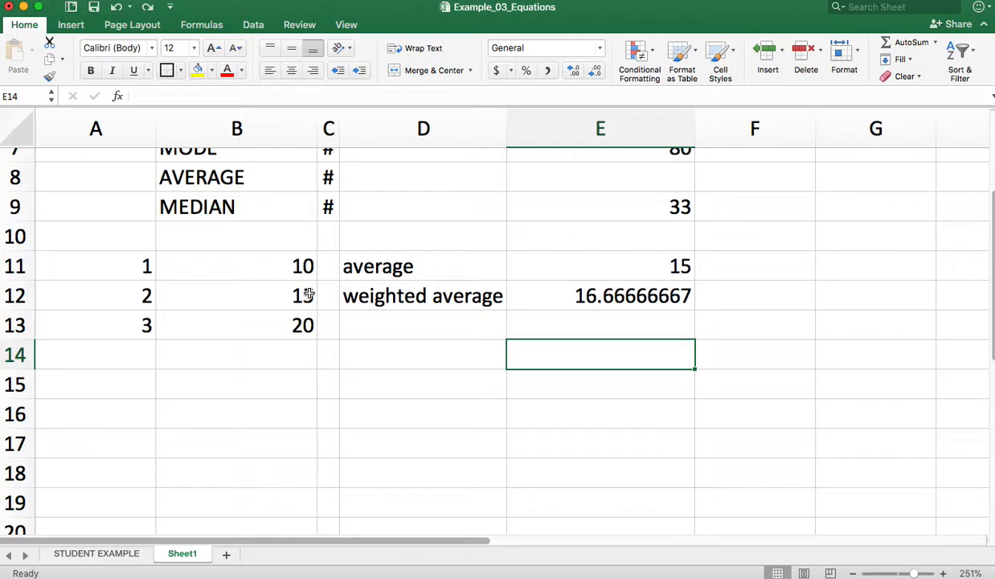
pyautogui.scroll(5, 318, 333)
pyautogui.scroll(-2, 317, 337)
pyautogui.scroll(-3, 316, 338)
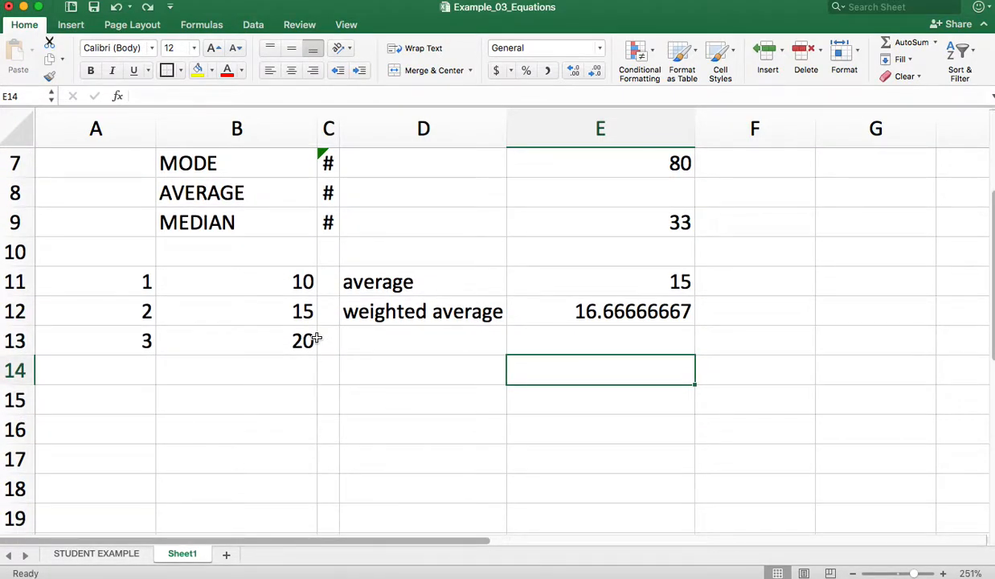
# Review the Nintendo past three years financials, their averages and the 5 Year Forecast on the STUDENT EXAMPLE sheet
pyautogui.click(97, 554)
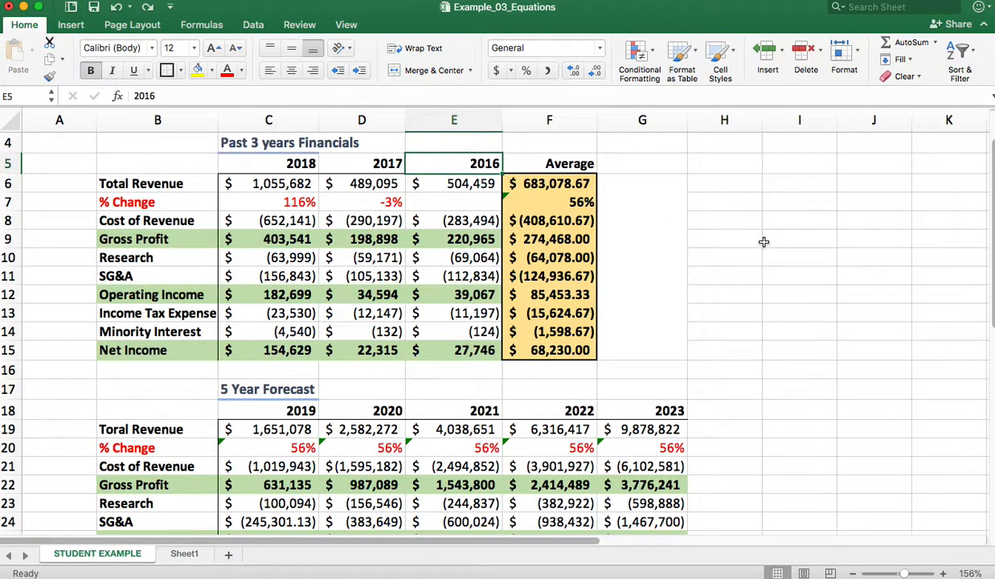
pyautogui.scroll(-2, 763, 241)
pyautogui.scroll(2, 764, 241)
pyautogui.scroll(-1, 763, 241)
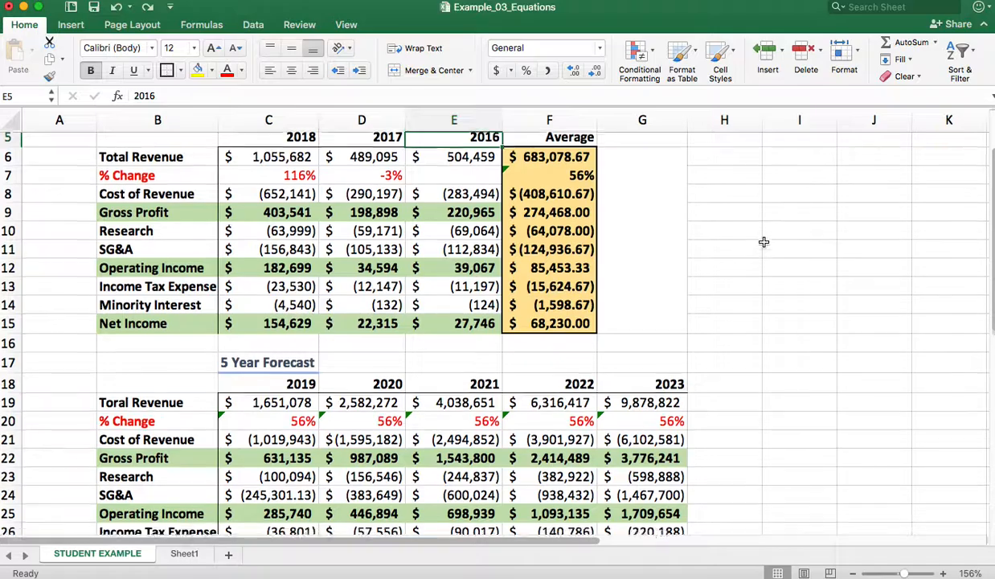
pyautogui.scroll(-3, 763, 241)
pyautogui.scroll(2, 763, 241)
pyautogui.scroll(3, 764, 241)
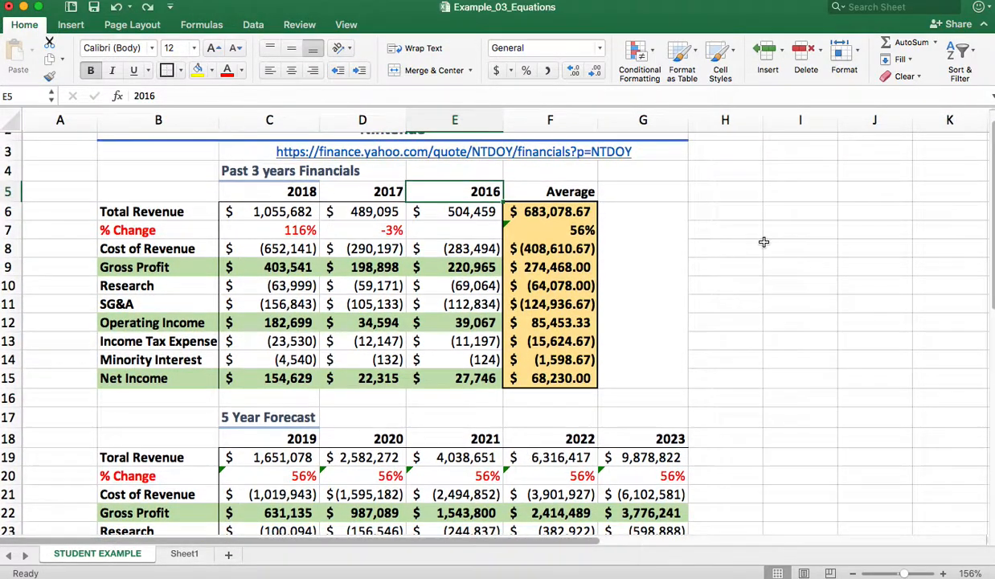
pyautogui.scroll(2, 764, 242)
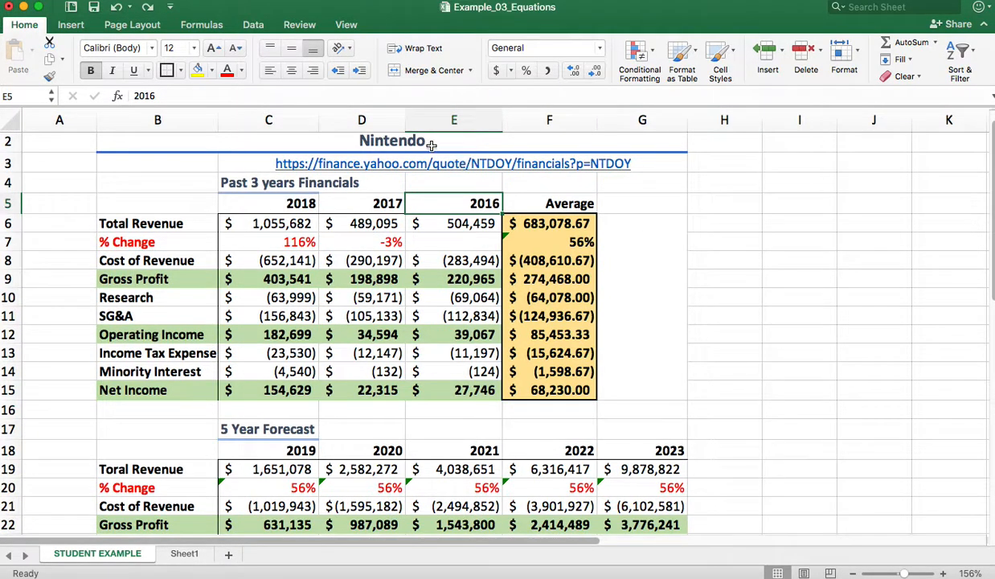
pyautogui.scroll(-5, 779, 320)
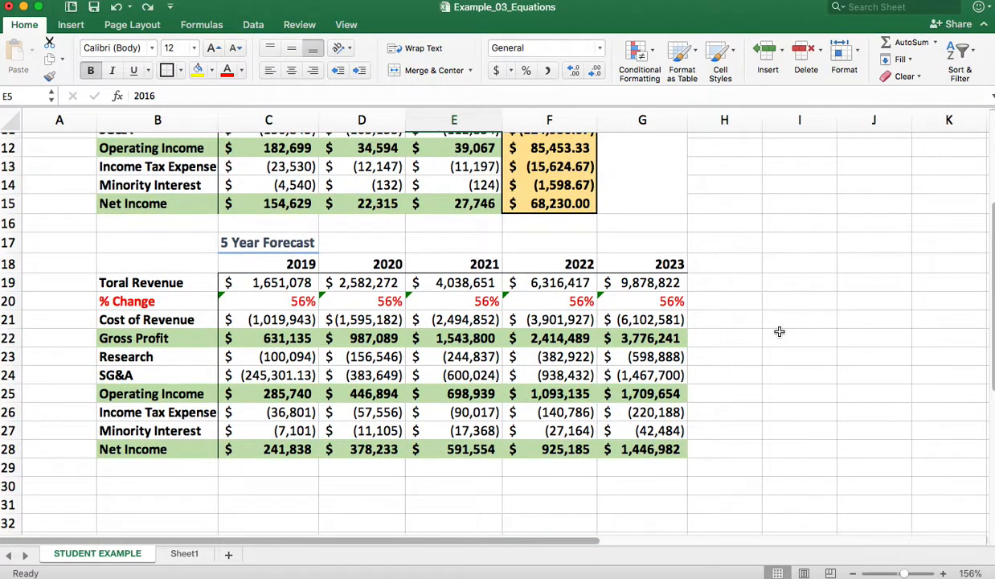
pyautogui.scroll(6, 778, 320)
pyautogui.scroll(-2, 778, 325)
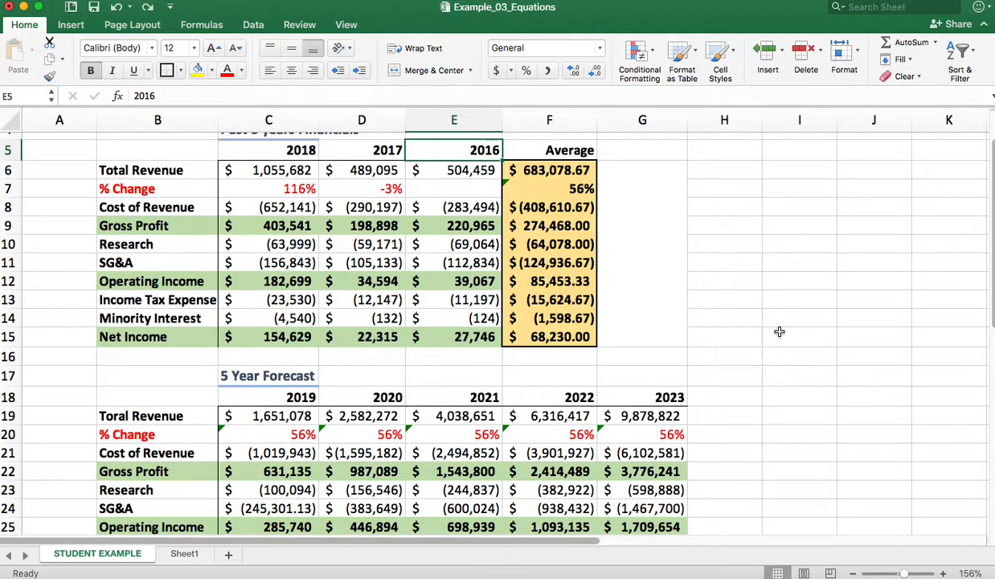